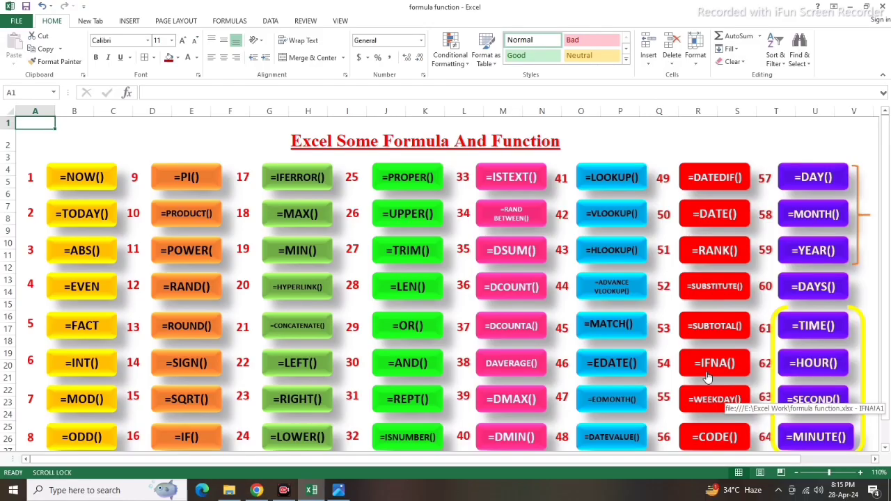
# - Open the IFNA example sheet from the function list and enter the label IFERROR in cell C2
pyautogui.click(725, 363)
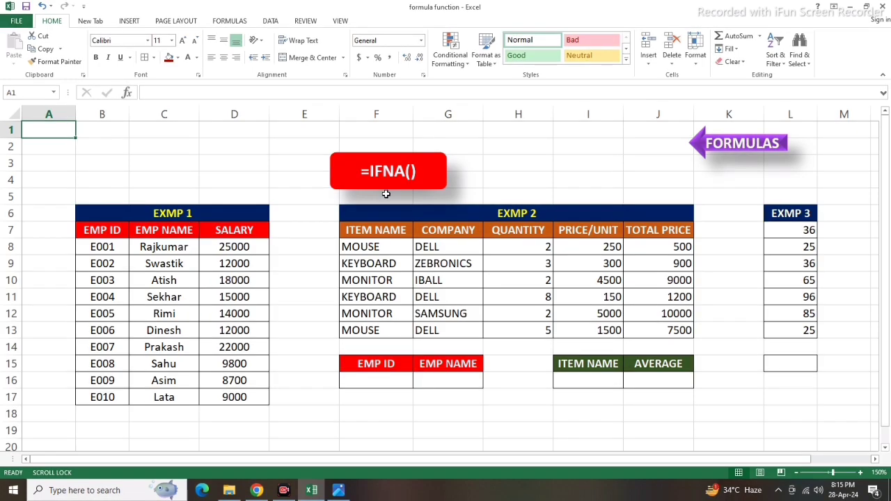
pyautogui.click(155, 151)
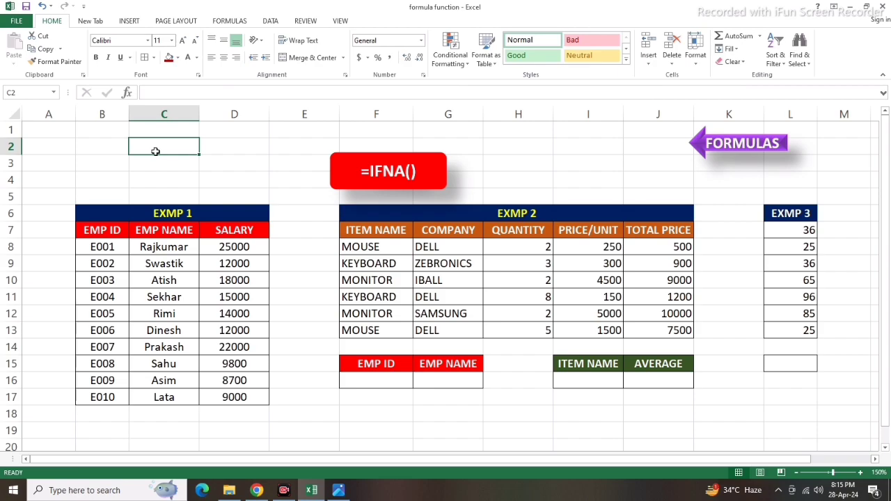
pyautogui.write('IFERROR')
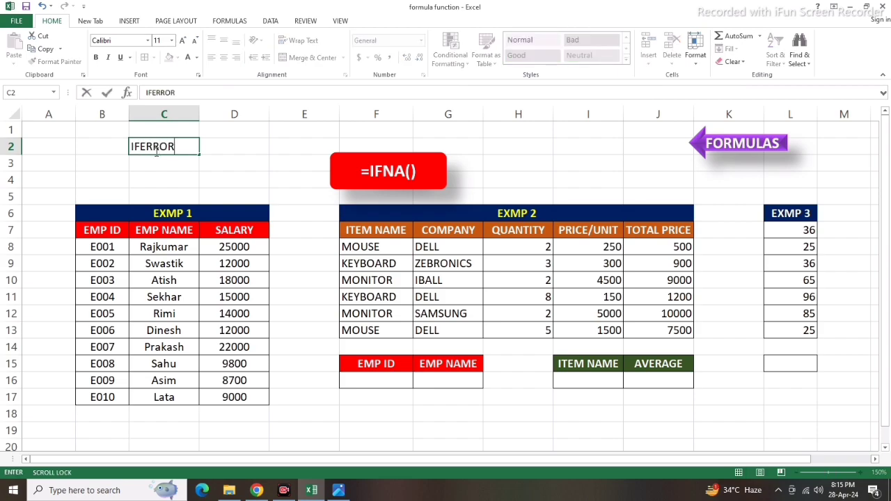
pyautogui.click(249, 193)
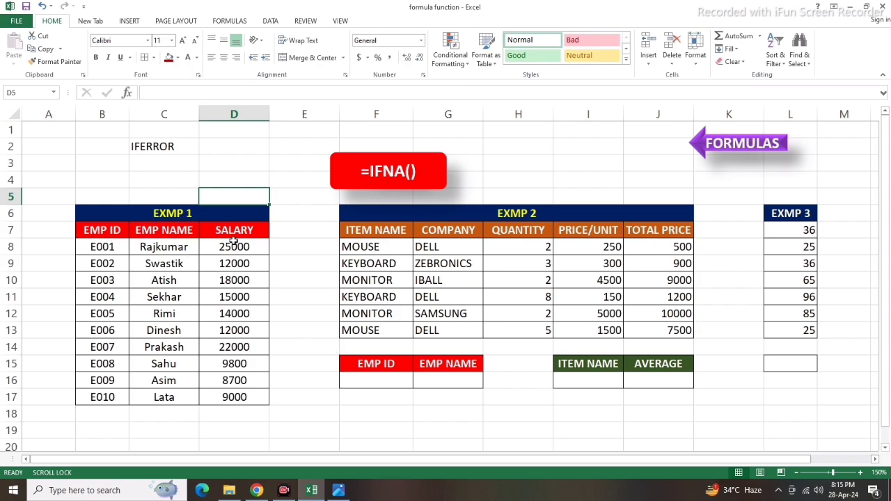
# - Enter E005 in the EMP ID lookup cell F16 and centre-align cells F16:G16
pyautogui.click(376, 384)
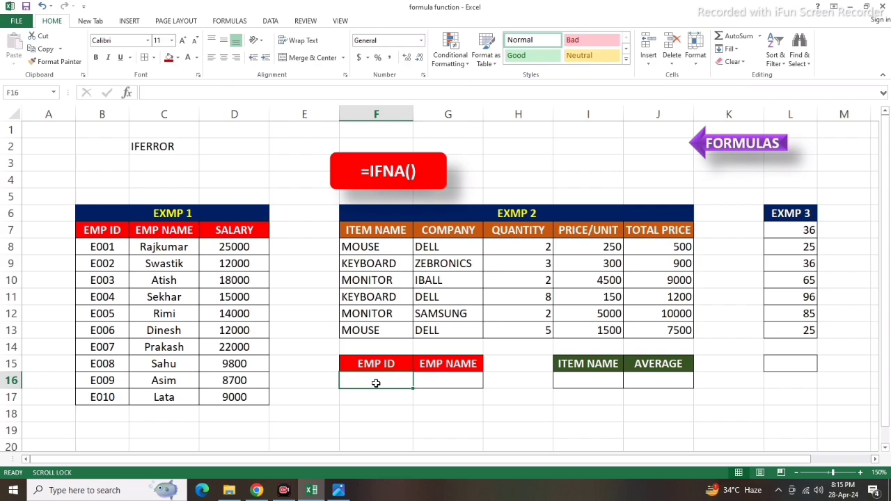
pyautogui.write('E')
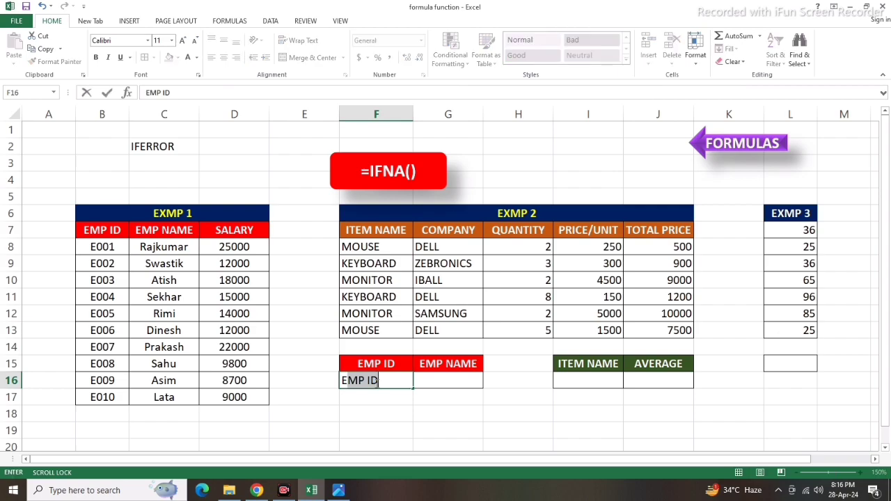
pyautogui.write('005')
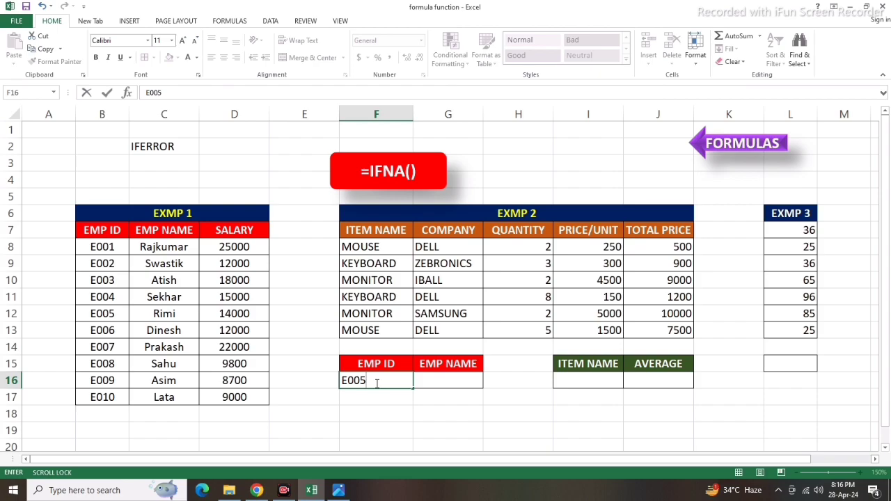
pyautogui.click(451, 384)
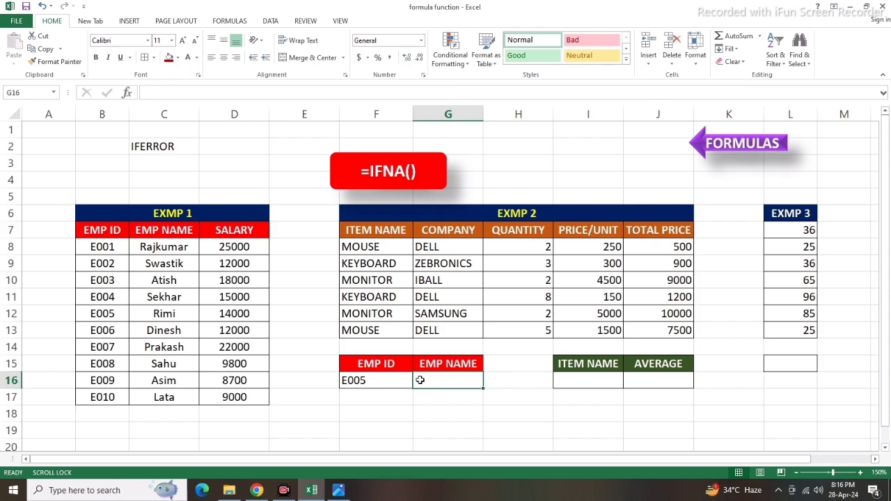
pyautogui.moveTo(388, 382); pyautogui.dragTo(452, 379)
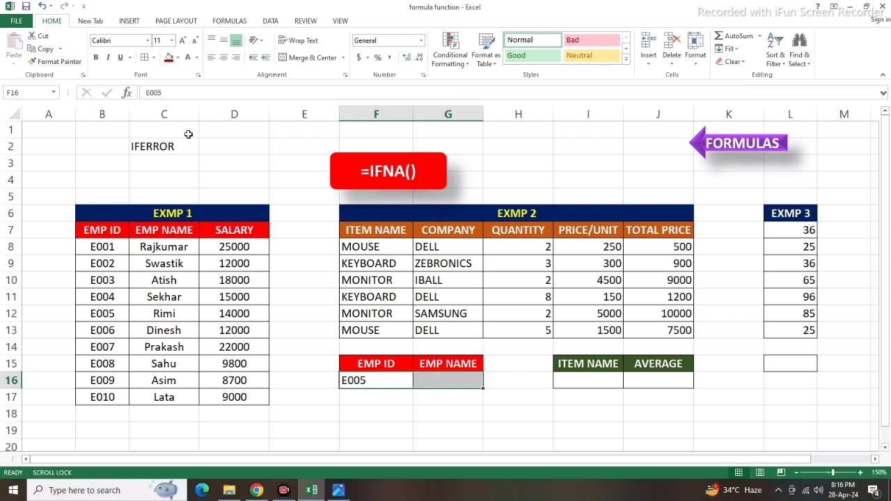
pyautogui.click(224, 57)
# - Start a formula in the EMP NAME cell G16
pyautogui.click(448, 384)
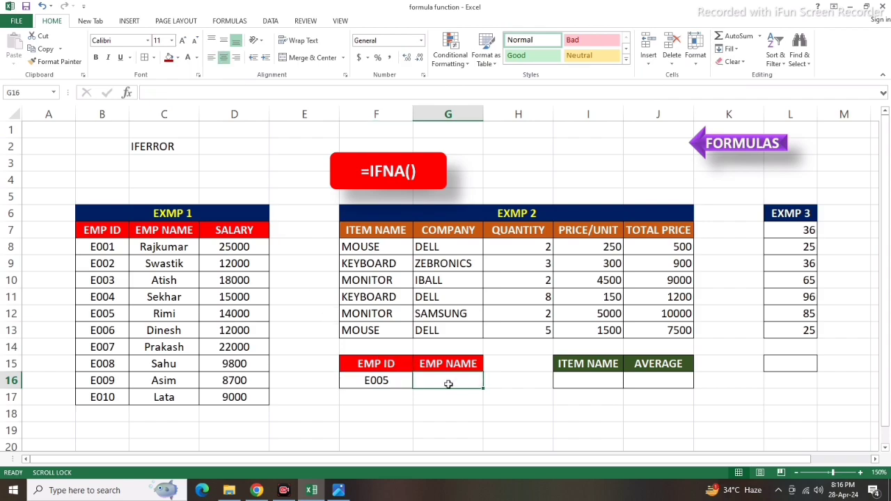
pyautogui.write('=')
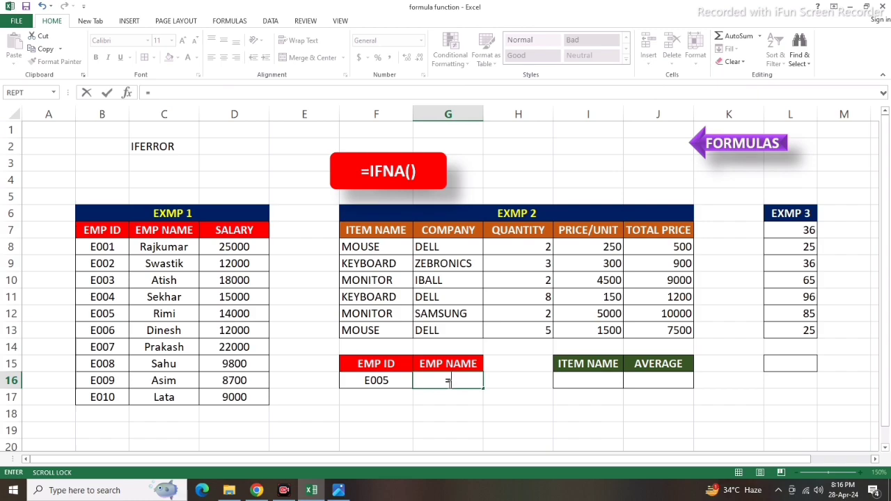
pyautogui.write('V')
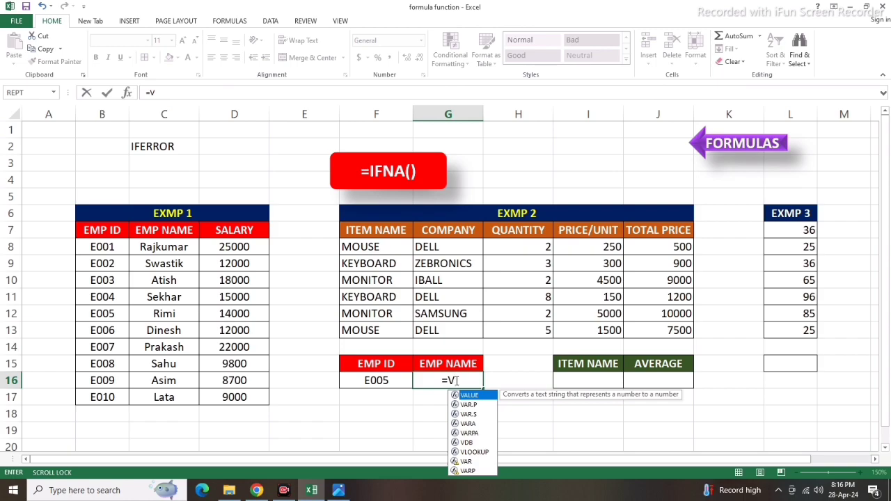
pyautogui.press('BackSpace')
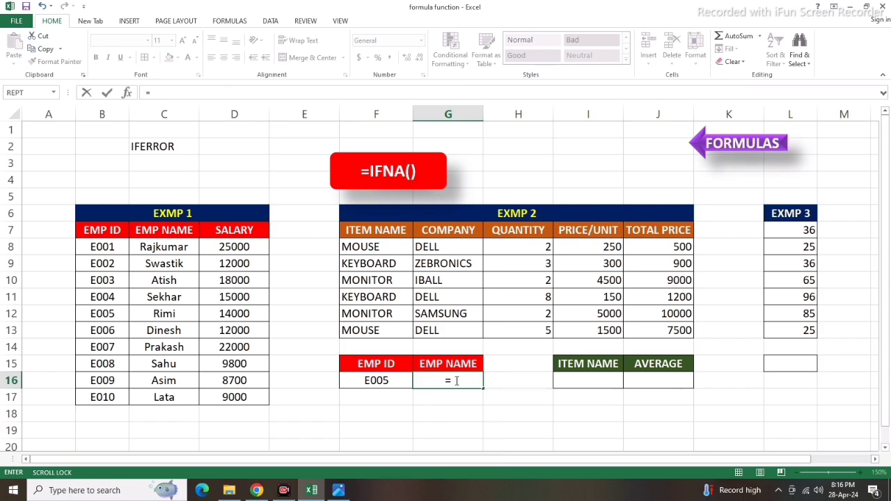
pyautogui.write('LOO')
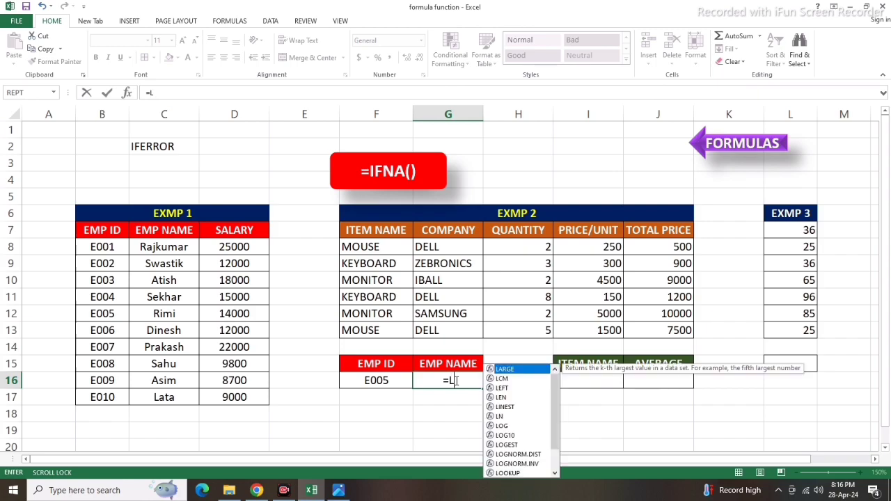
pyautogui.press('BackSpace')
pyautogui.press('BackSpace')
pyautogui.press('BackSpace')
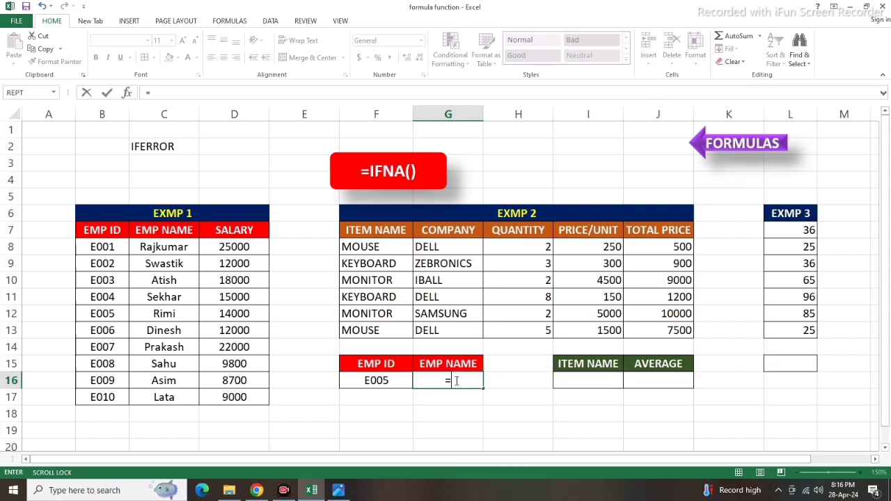
# - Add a VLOOKUP function to the formula with F16 as the lookup value and B7:D17 as the table array
pyautogui.write('VLO')
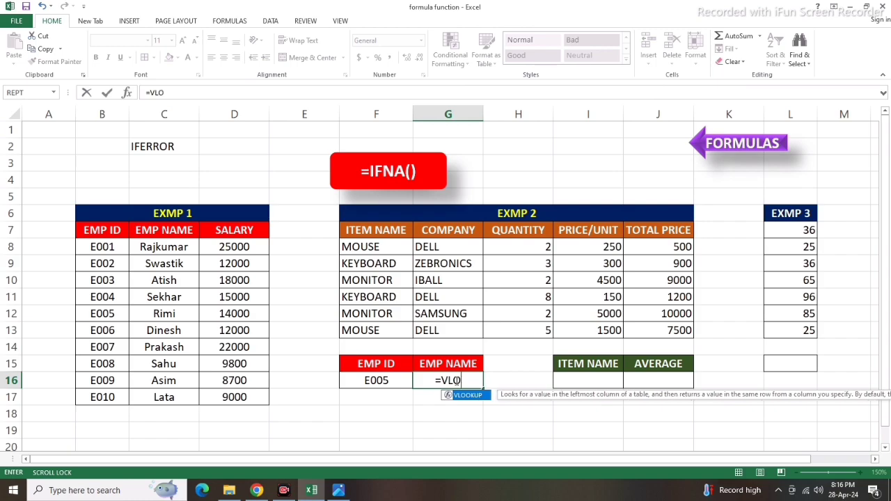
pyautogui.write('OKUP')
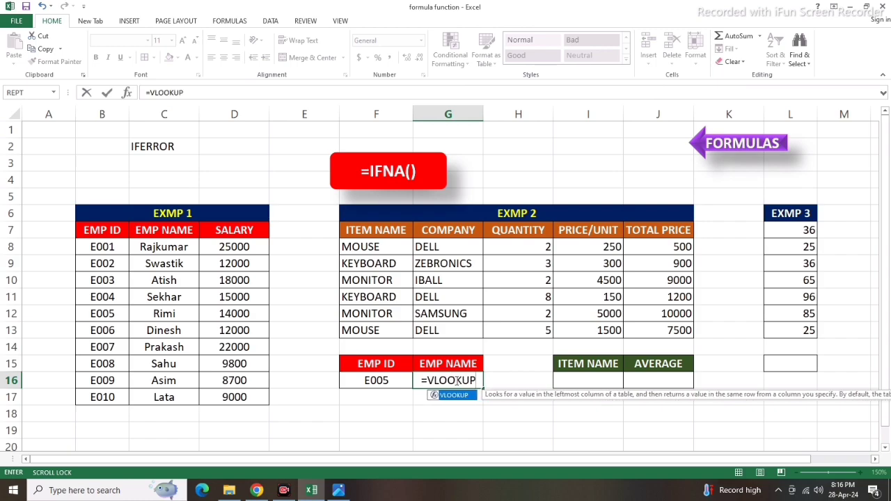
pyautogui.write('(')
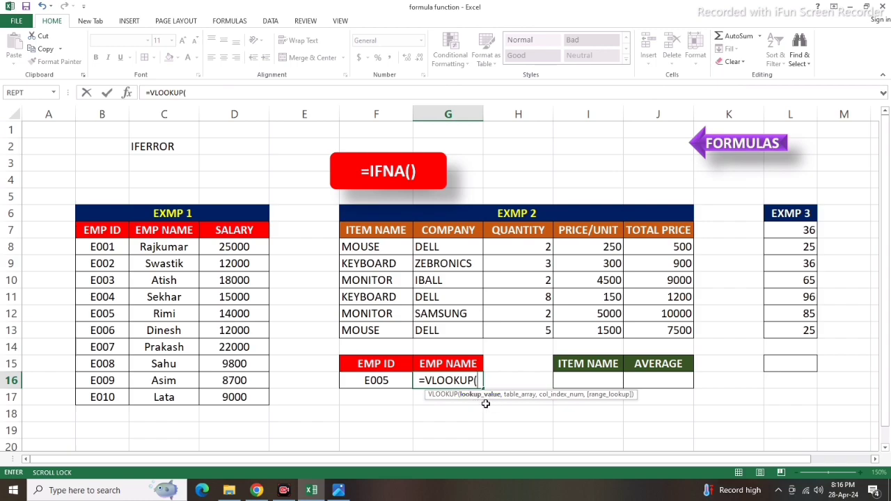
pyautogui.click(377, 381)
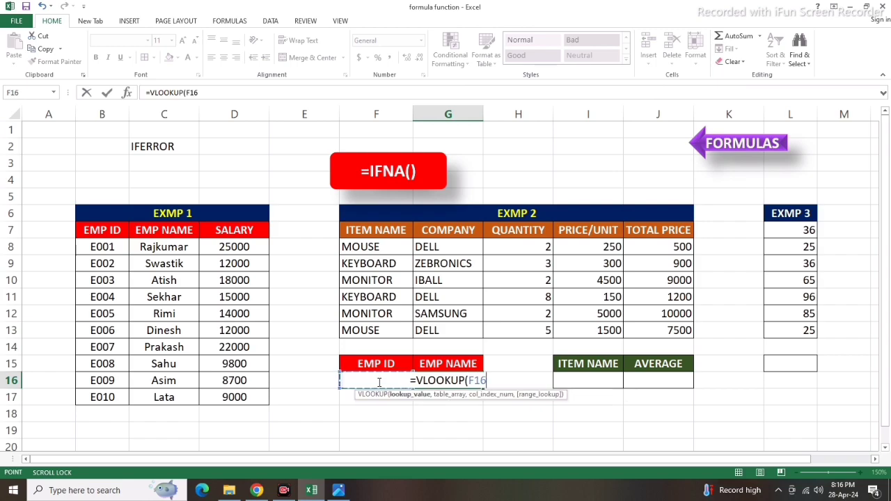
pyautogui.write(',')
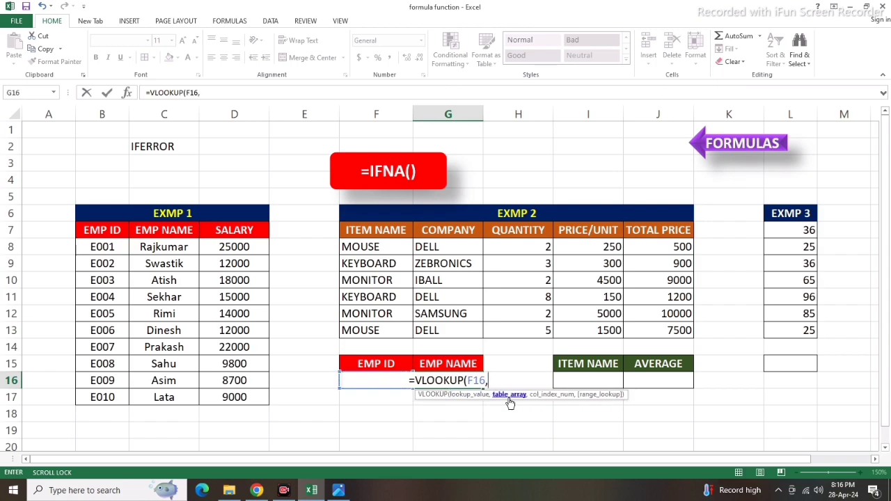
pyautogui.moveTo(101, 230); pyautogui.dragTo(243, 399)
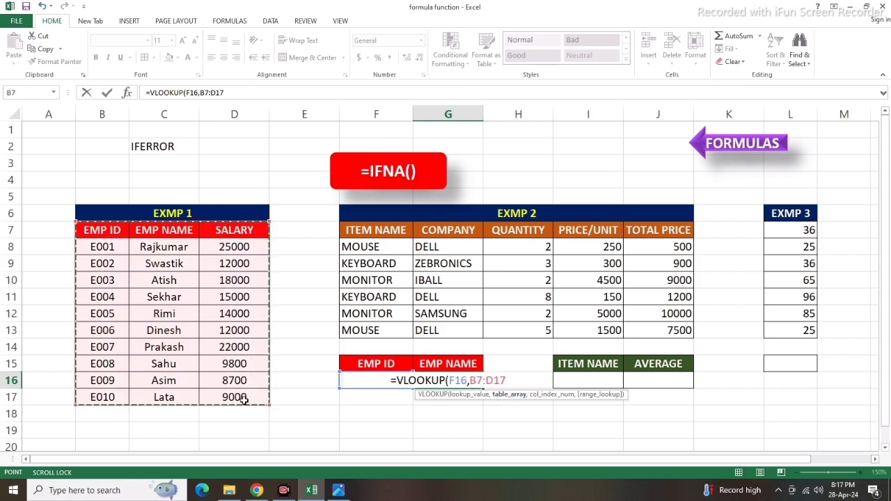
pyautogui.write(',')
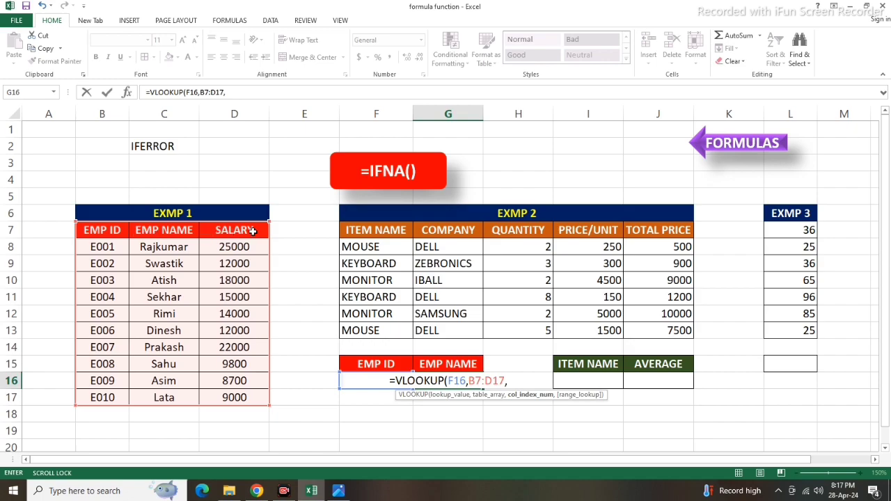
# - Complete the VLOOKUP formula in G16 with column index 2 and range lookup 0 for an exact match
pyautogui.click(519, 381)
pyautogui.write('2')
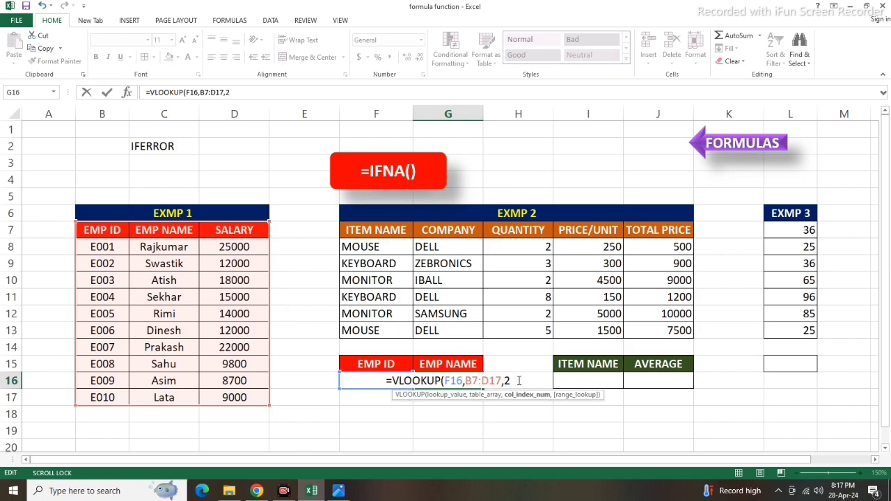
pyautogui.write(',')
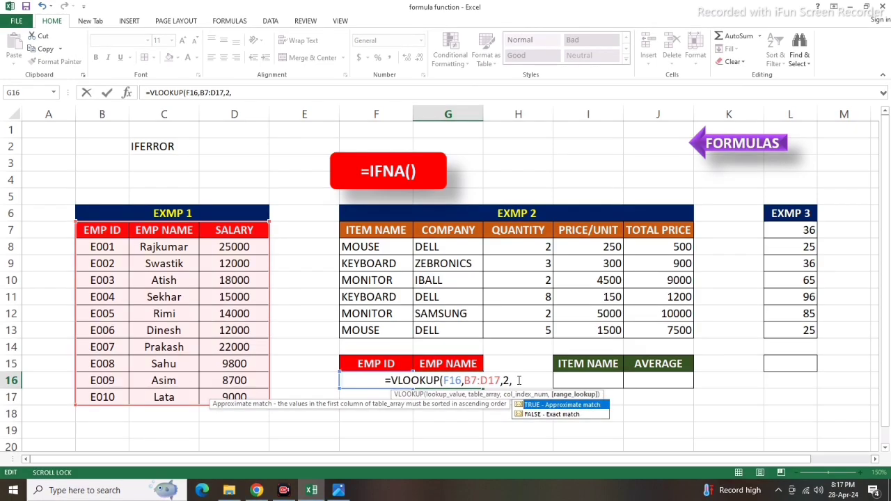
pyautogui.write('0')
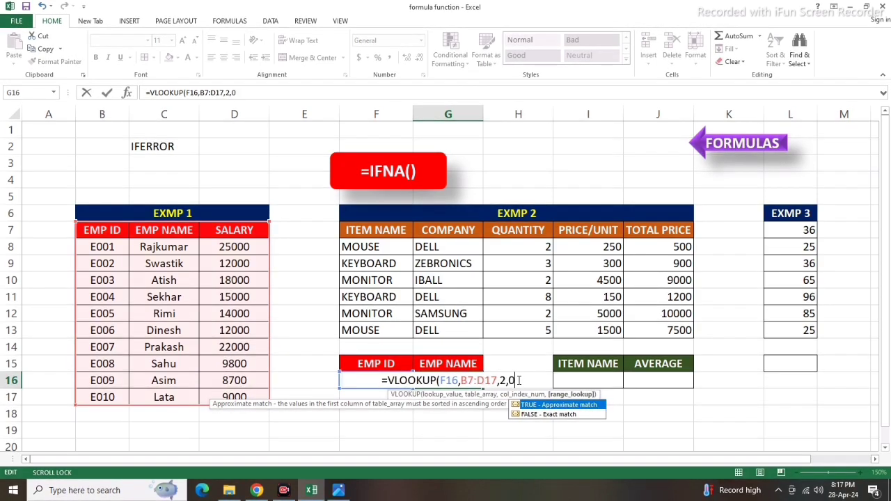
pyautogui.write(')')
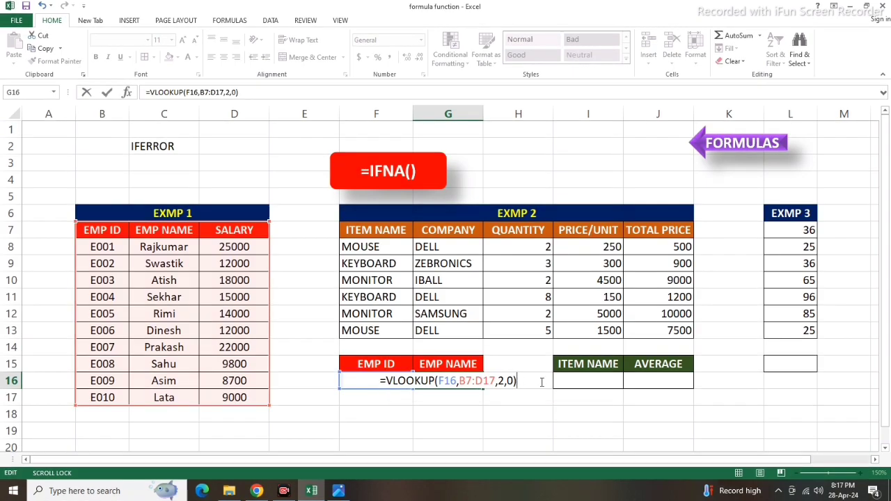
pyautogui.press('Return')
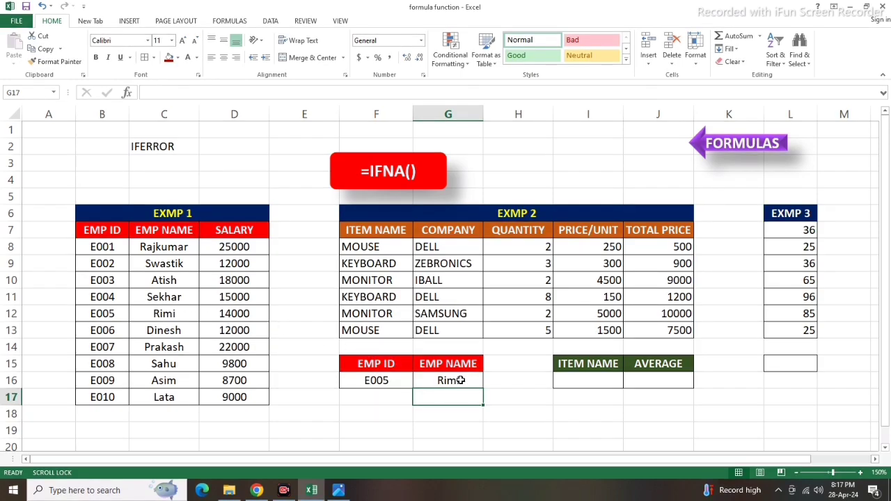
# - Change the employee ID in cell F16 to E012, an ID missing from the EXMP 1 table
pyautogui.click(362, 380)
pyautogui.write('E0')
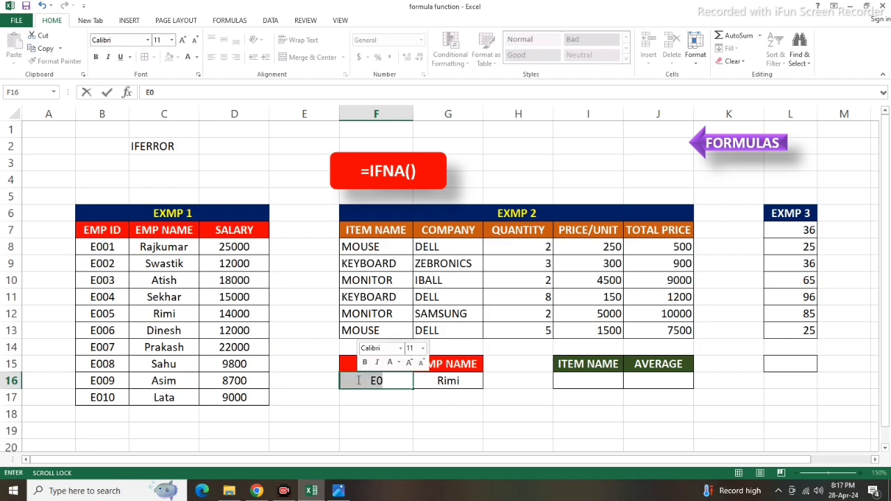
pyautogui.write('E012')
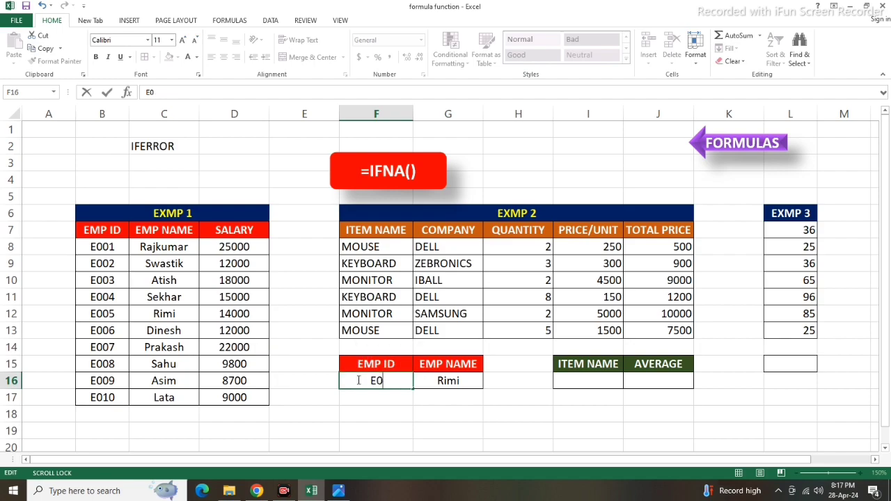
pyautogui.press('Return')
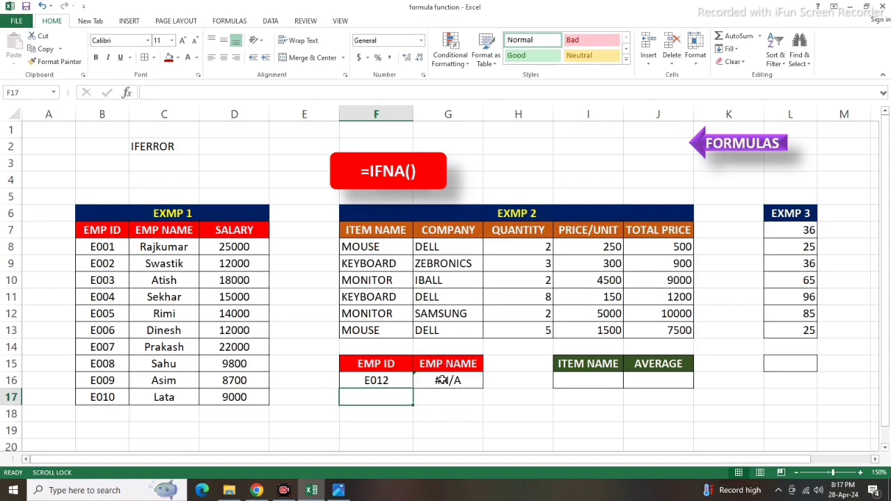
pyautogui.click(450, 412)
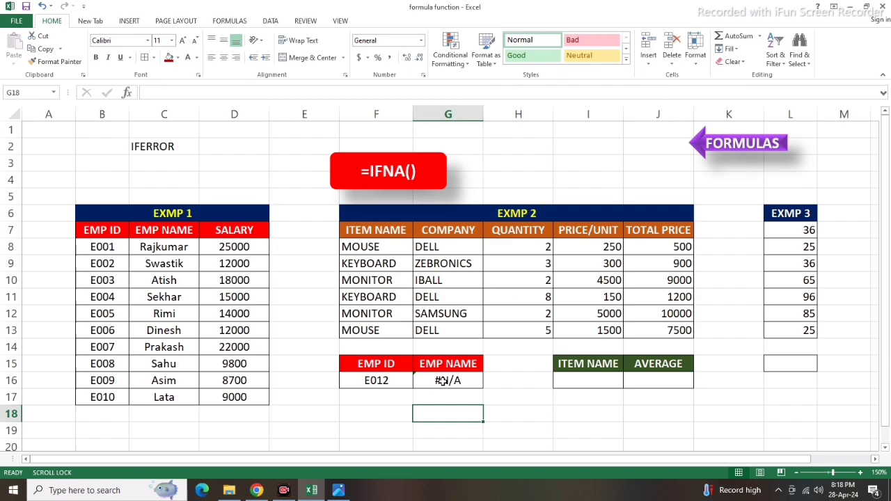
# - Enter MOUSE as the item name in I16 and begin an AVERAGEIF formula in J16 with F8:F13 as the range
pyautogui.click(591, 380)
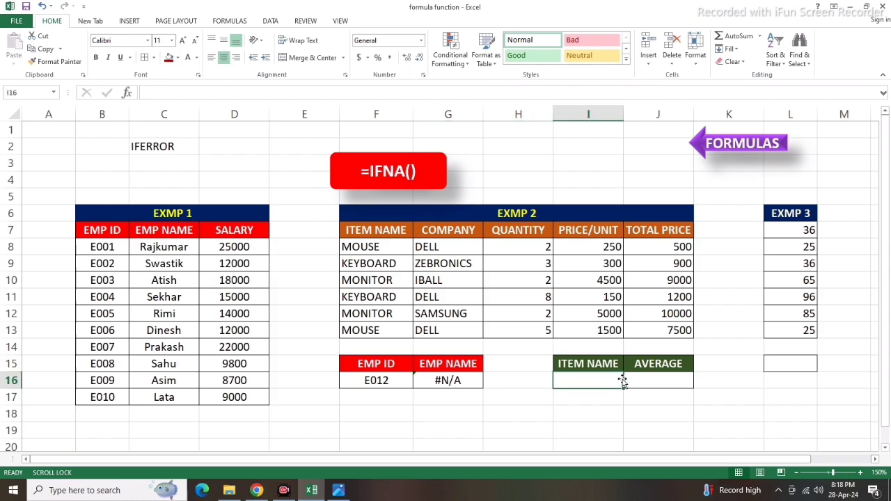
pyautogui.write('MOUSE')
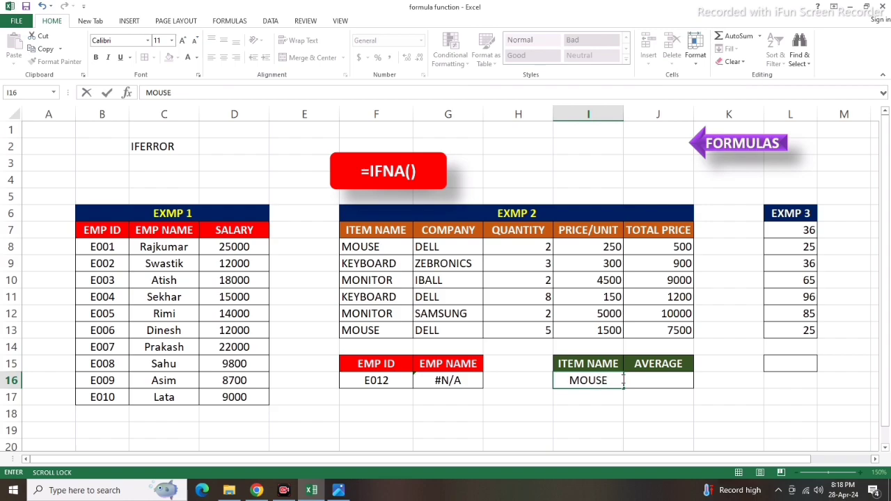
pyautogui.click(648, 382)
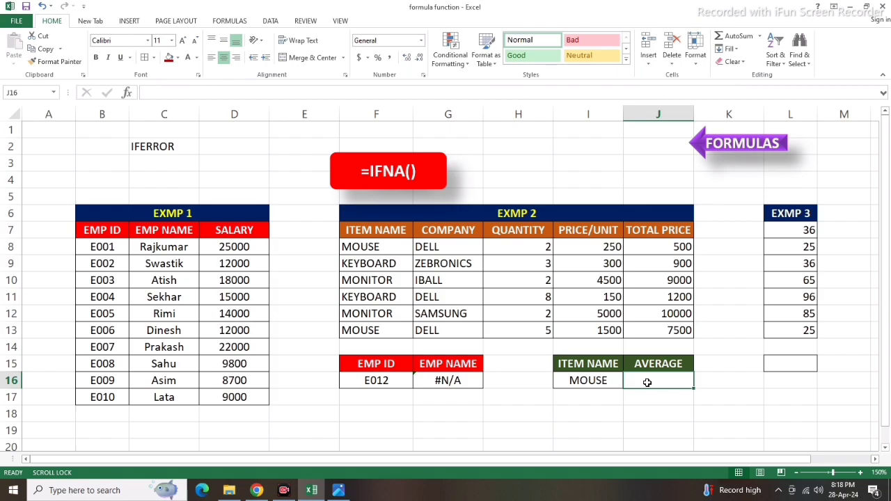
pyautogui.write('=')
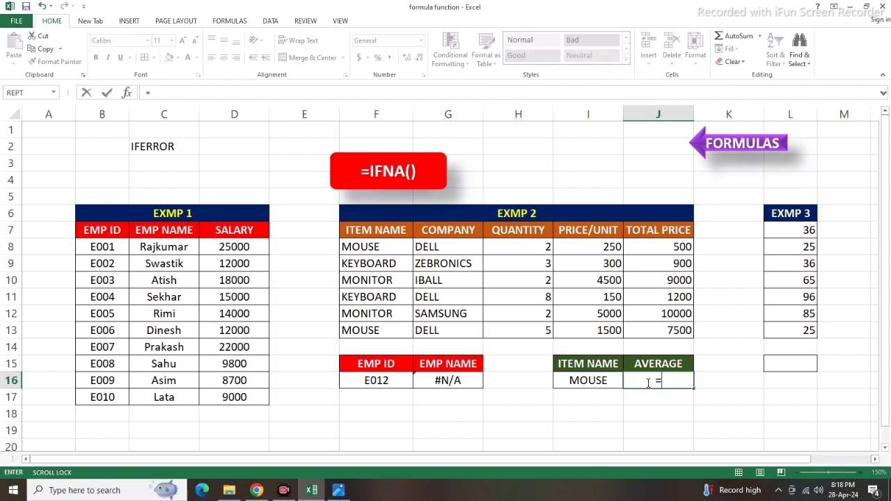
pyautogui.write('AVERAGEI')
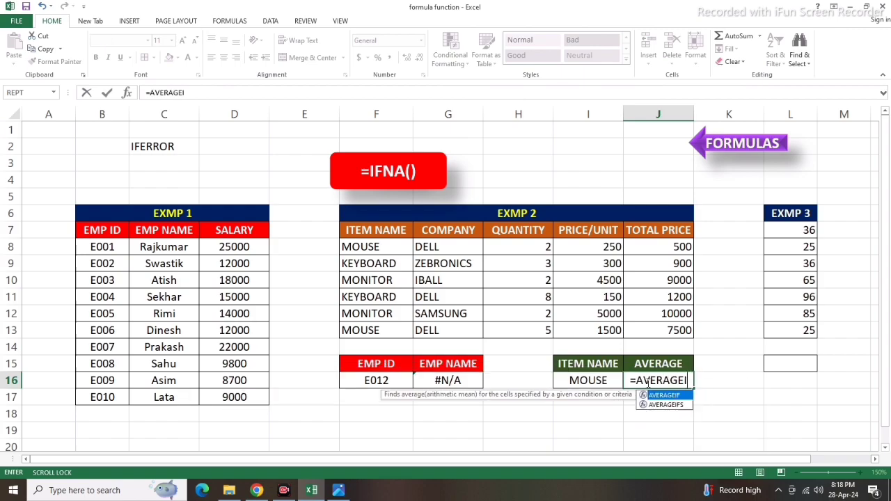
pyautogui.write('F(')
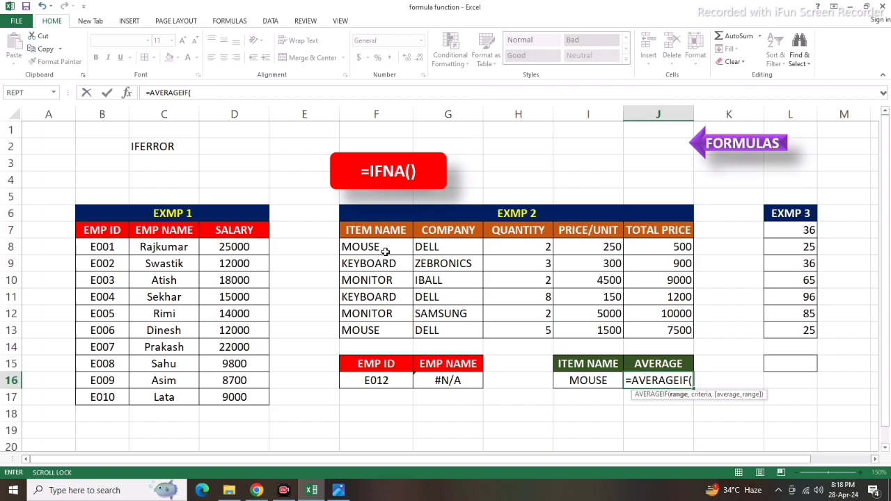
pyautogui.moveTo(387, 248); pyautogui.dragTo(376, 330)
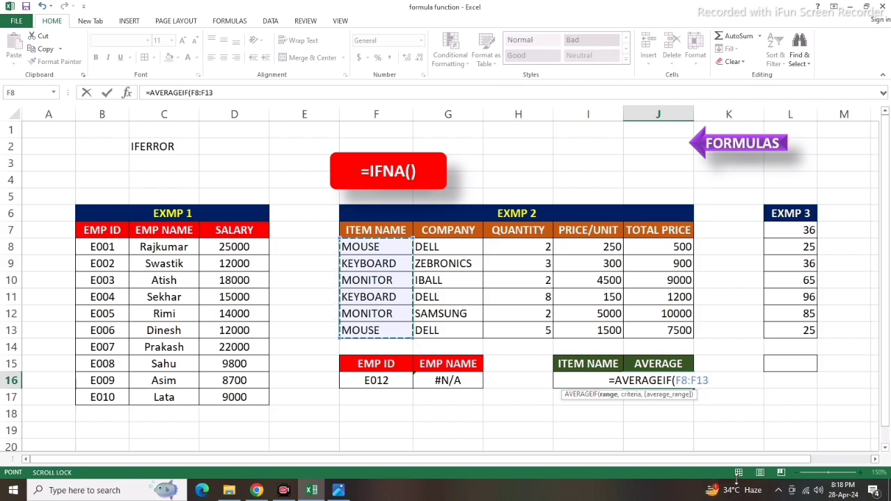
# - Complete the AVERAGEIF formula in J16 with I16 as the criteria and J8:J13 as the average range
pyautogui.write(',')
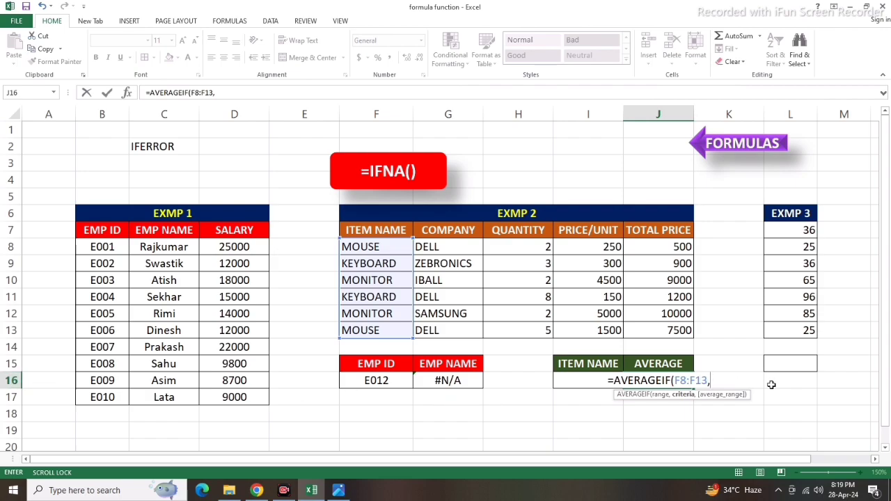
pyautogui.write('I16')
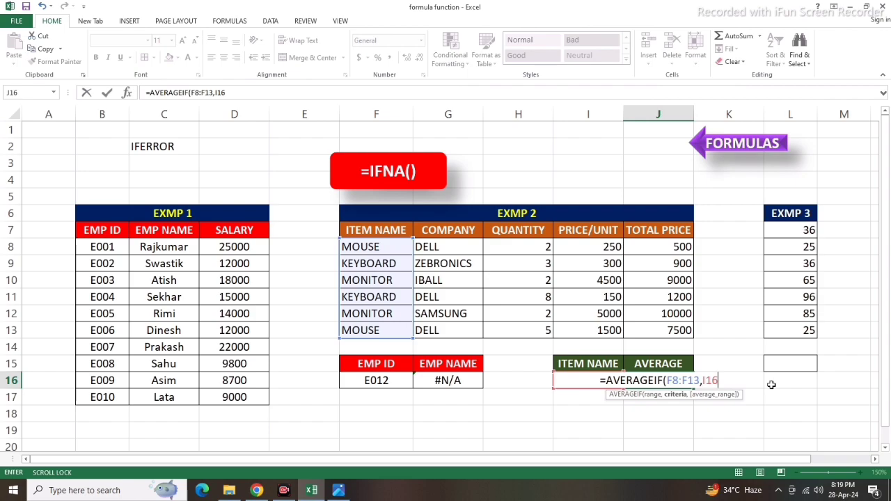
pyautogui.write(',')
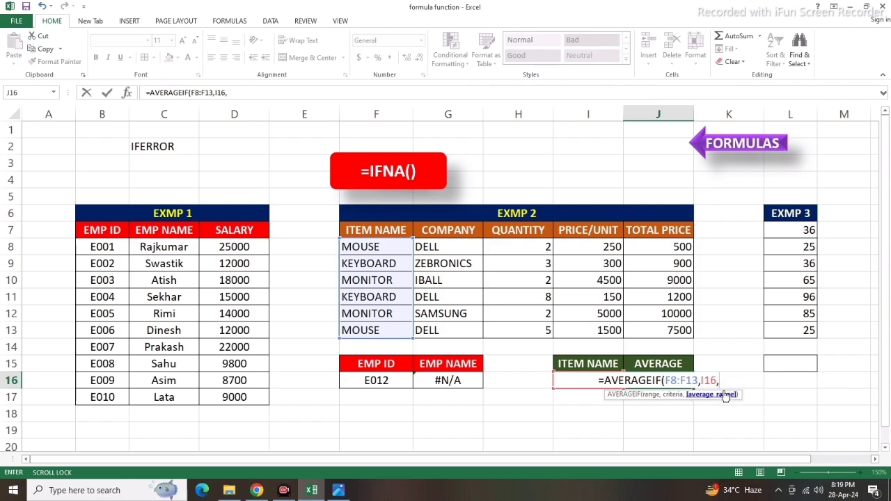
pyautogui.moveTo(677, 247); pyautogui.dragTo(679, 334)
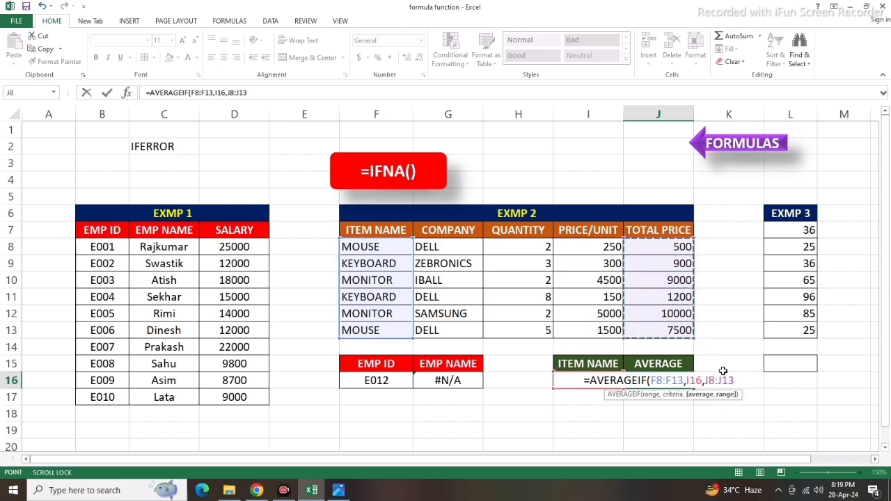
pyautogui.write(')')
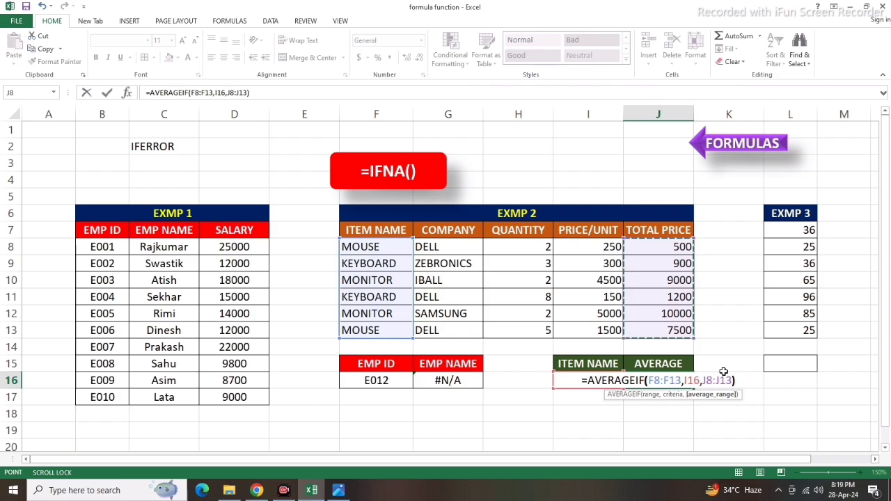
pyautogui.press('Return')
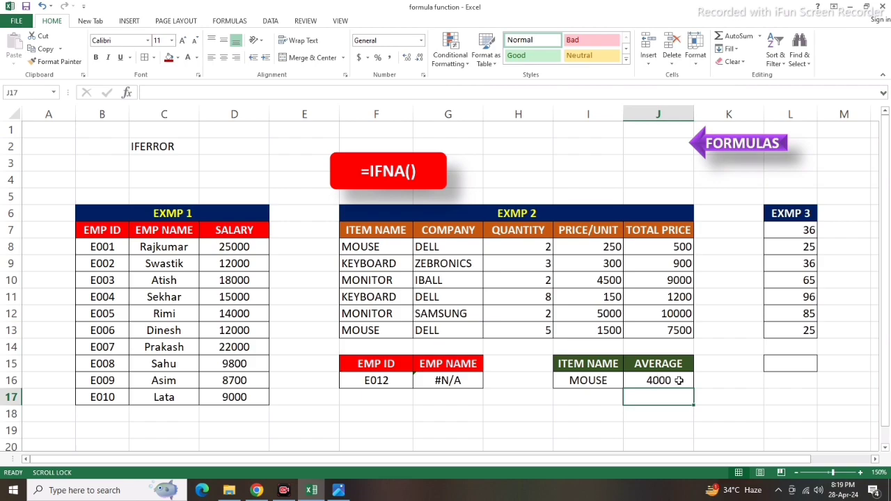
# - Change the item name in cell I16 to HDD, an item missing from the EXMP 2 table
pyautogui.click(588, 380)
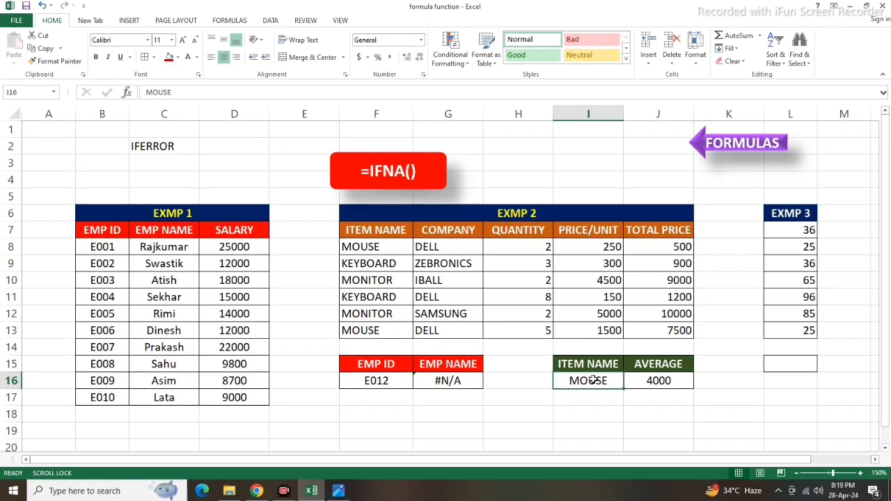
pyautogui.write('HDD')
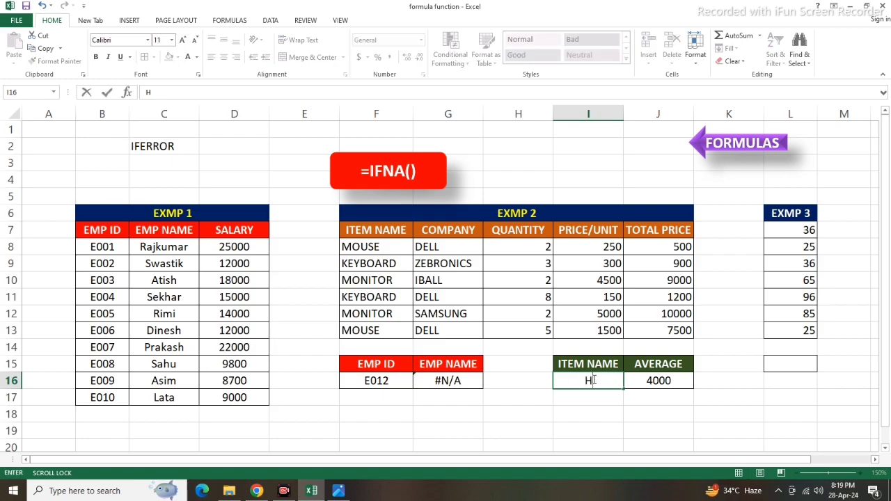
pyautogui.click(633, 414)
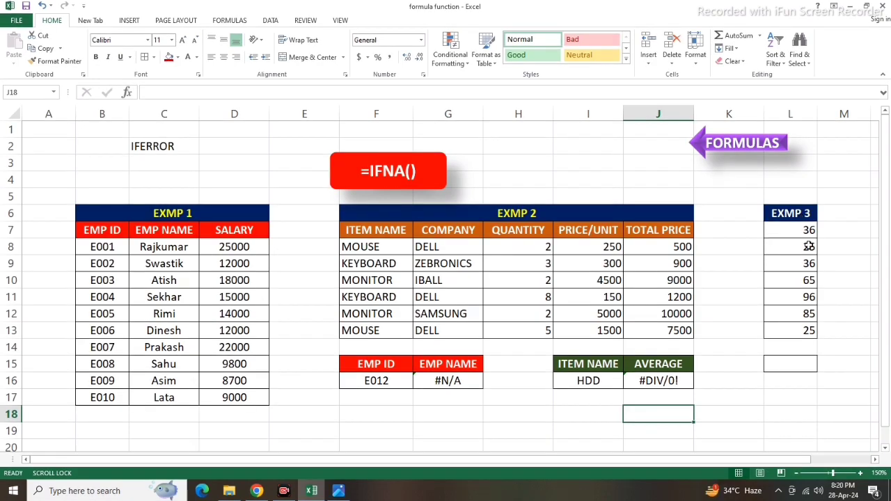
# - Enter a SUM formula in cell L15 that adds up the EXMP 3 values in L7:L13
pyautogui.click(796, 365)
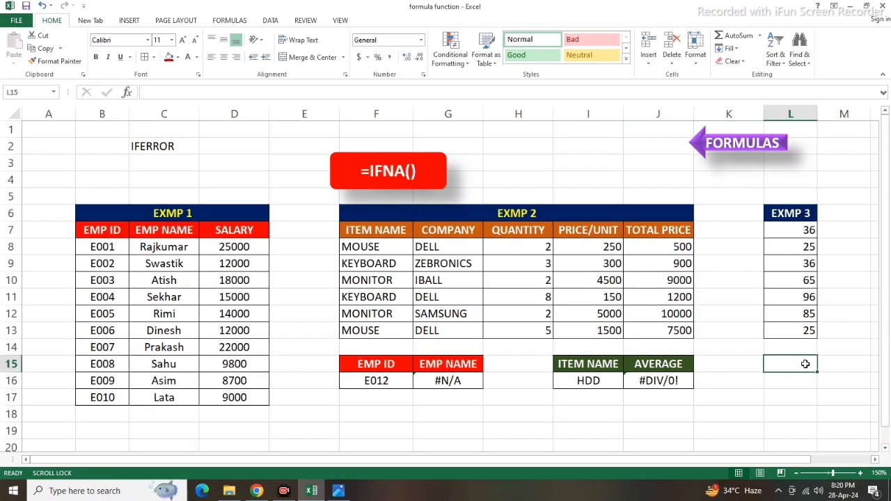
pyautogui.write('=')
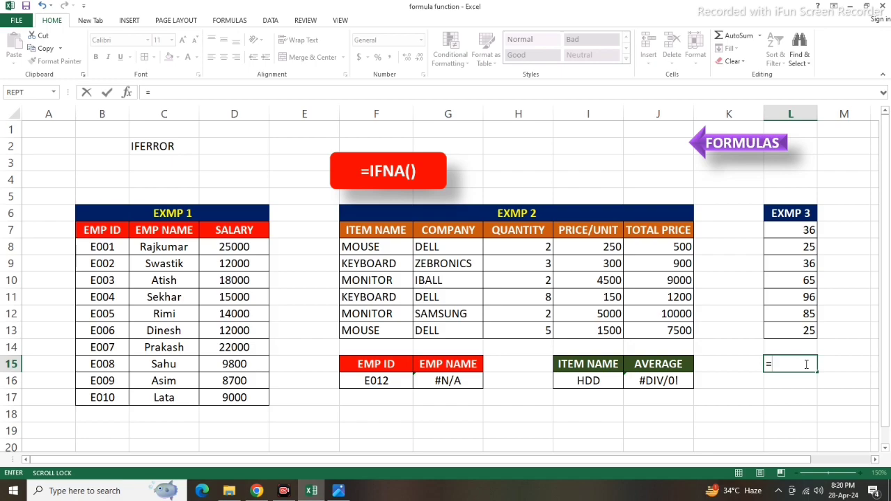
pyautogui.write('SUM')
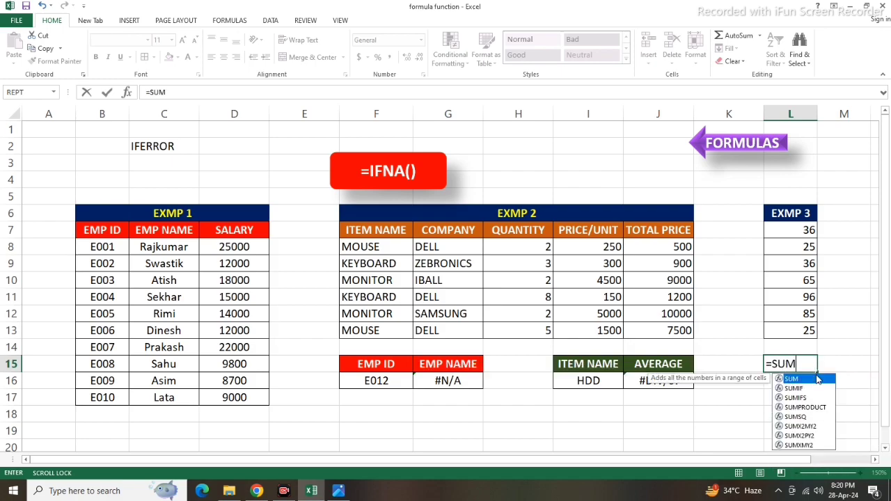
pyautogui.write('(')
pyautogui.moveTo(802, 232); pyautogui.dragTo(794, 329)
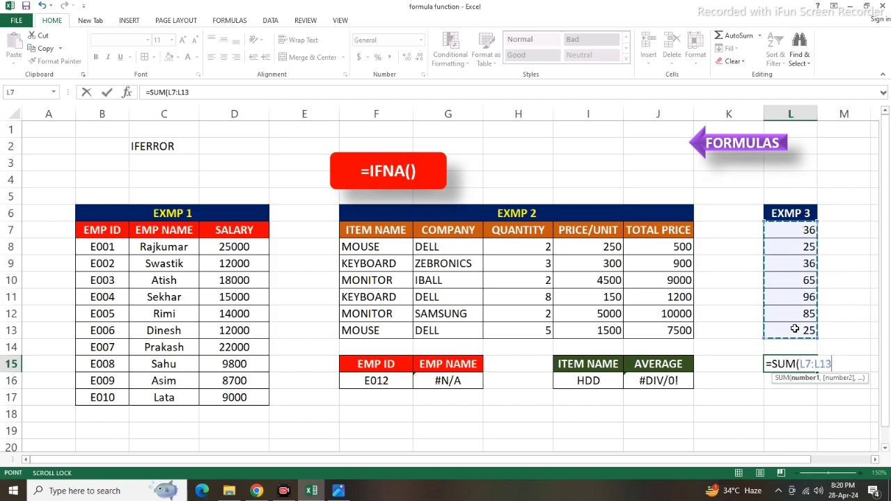
pyautogui.press('Return')
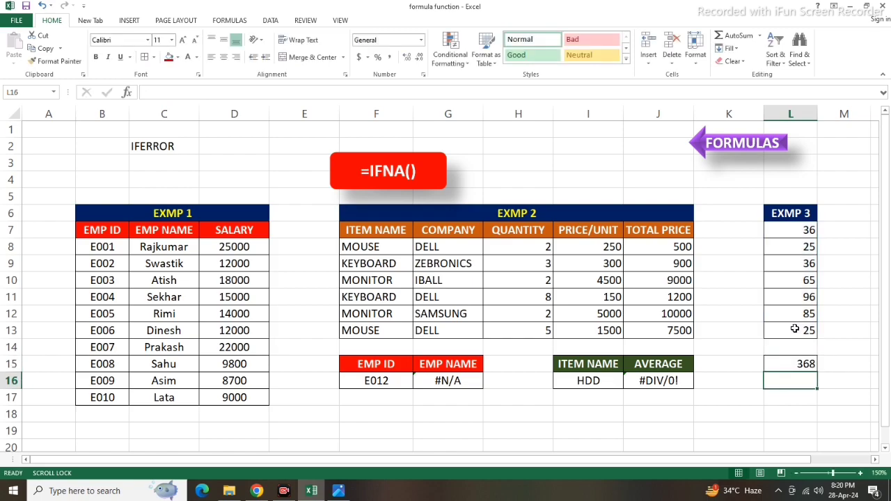
# - Misspell the function name in the L15 formula as SAM so it reads =SAM(L7:L13)
pyautogui.click(800, 364)
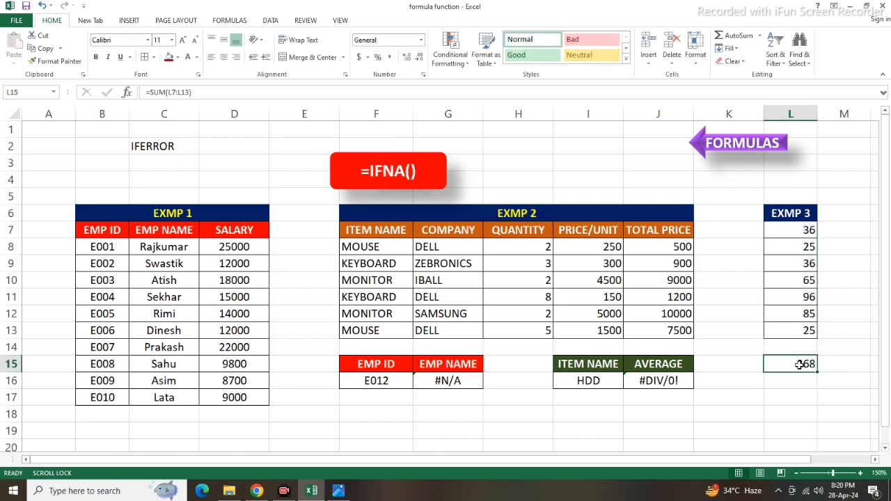
pyautogui.doubleClick(799, 364)
pyautogui.moveTo(780, 364); pyautogui.dragTo(787, 365)
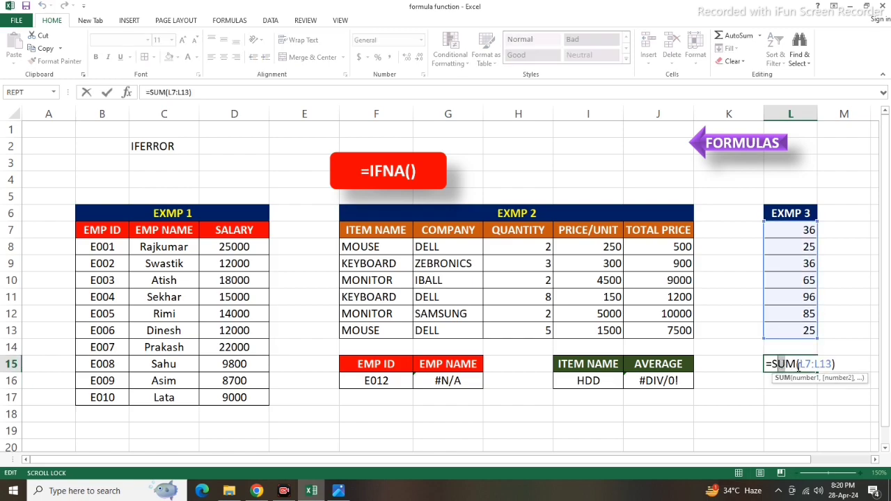
pyautogui.write('A')
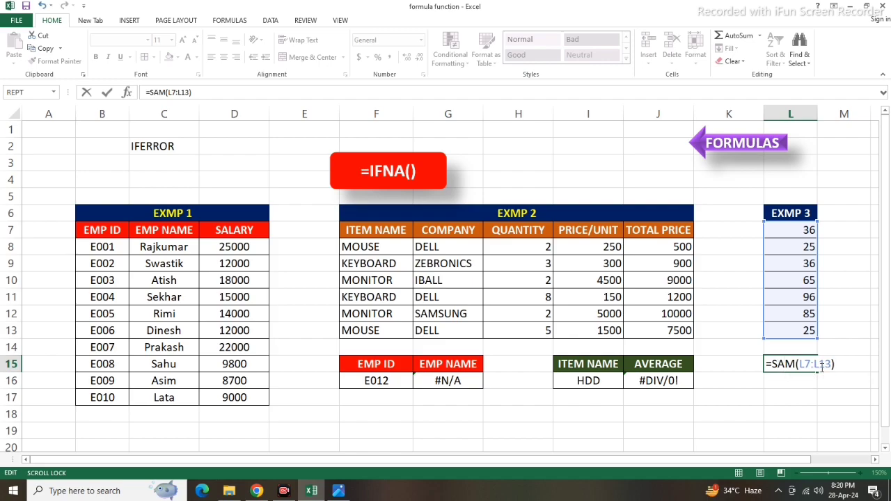
pyautogui.press('Return')
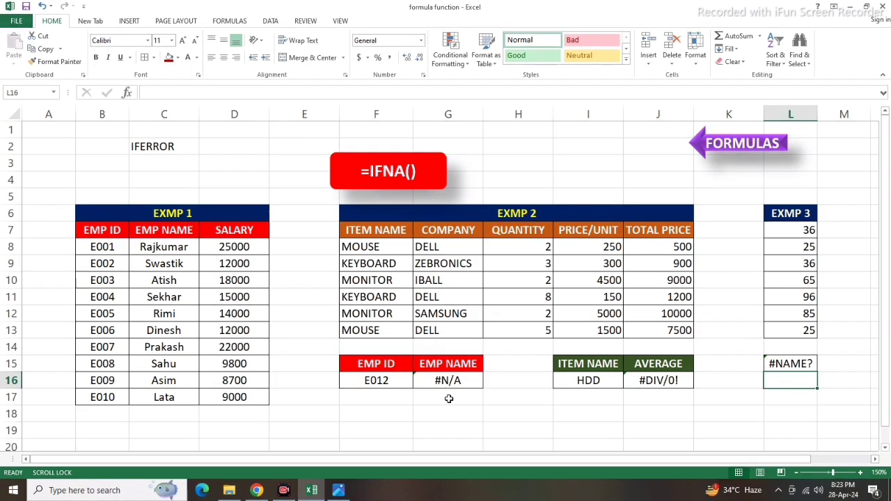
# - Wrap the VLOOKUP formula in the EMP NAME cell G16 in an IFNA function
pyautogui.click(167, 146)
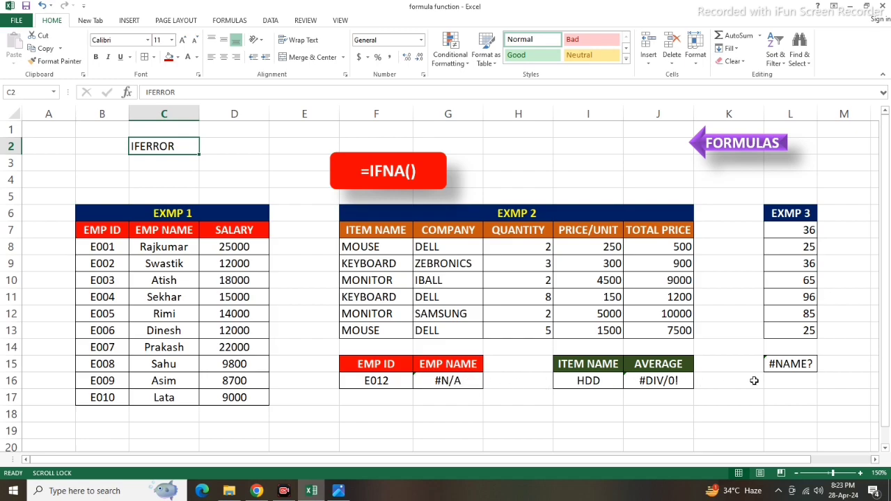
pyautogui.doubleClick(453, 380)
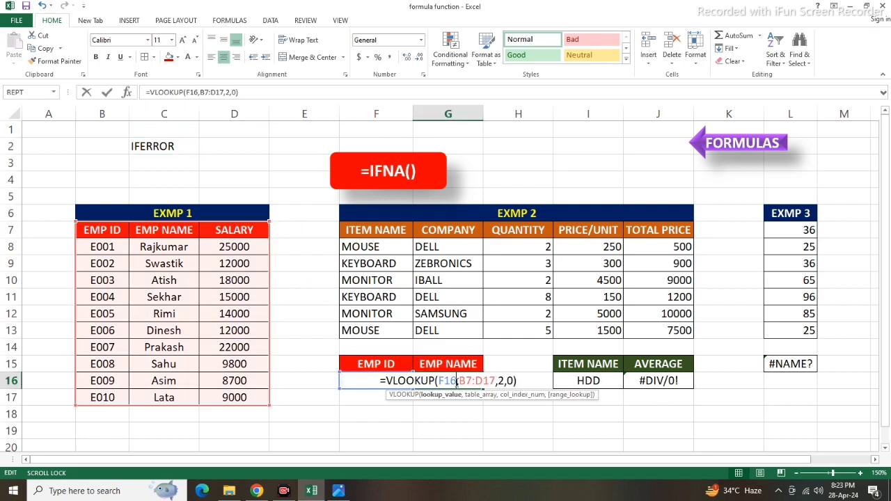
pyautogui.click(387, 382)
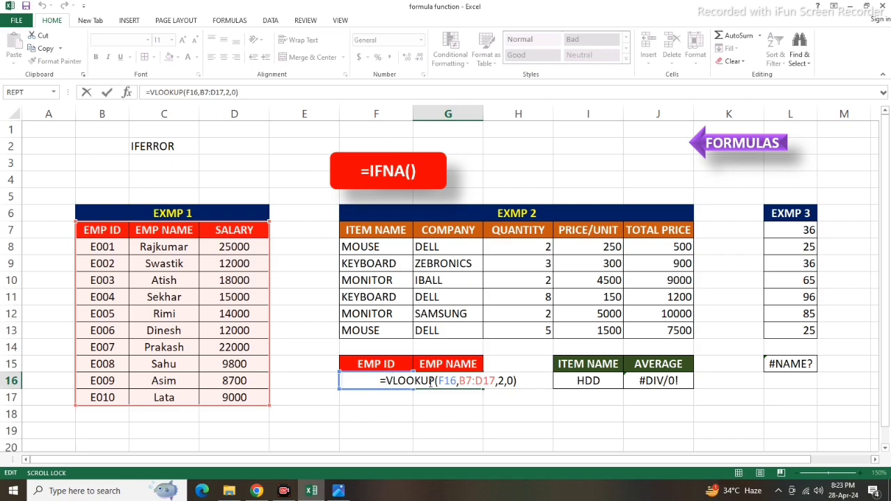
pyautogui.write('IFNA(')
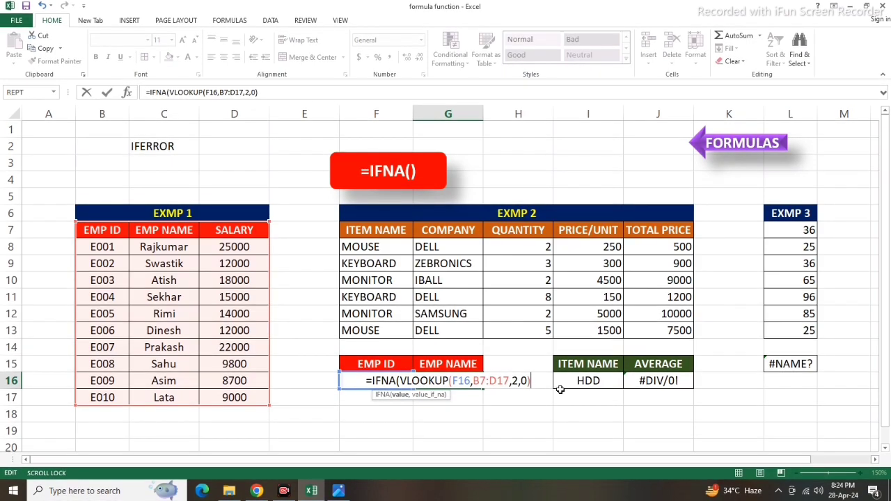
# - Complete the IFNA formula in G16 with "Invalid Id" as the text returned for #N/A
pyautogui.write(',"')
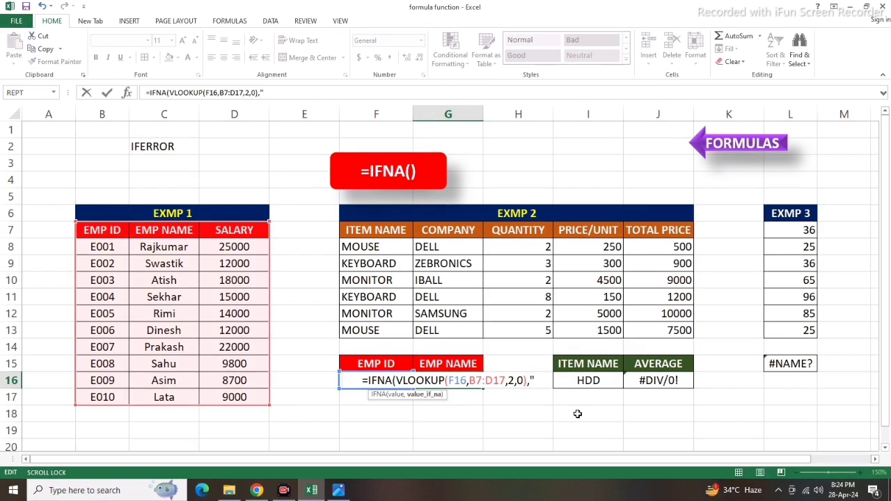
pyautogui.write('iNVA')
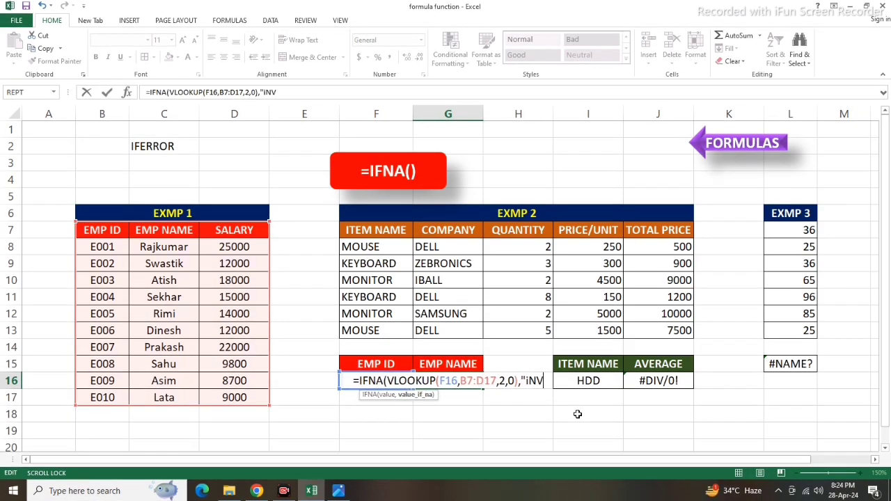
pyautogui.write('LID')
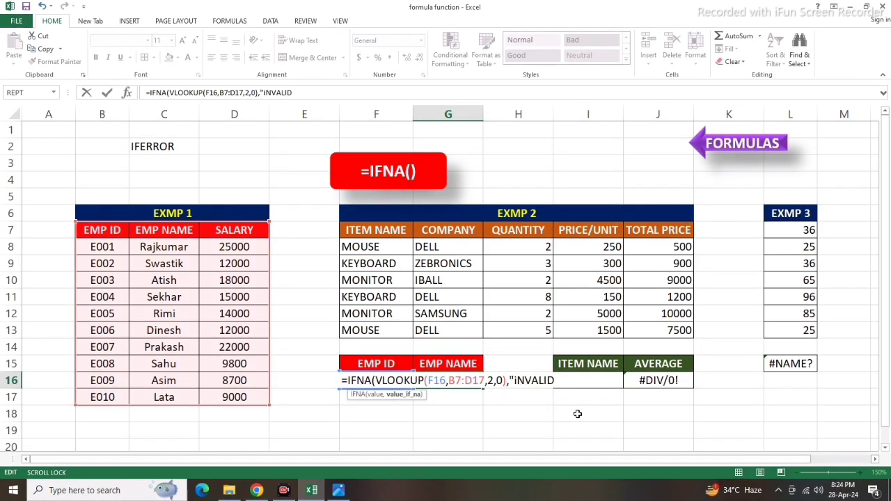
pyautogui.write('"')
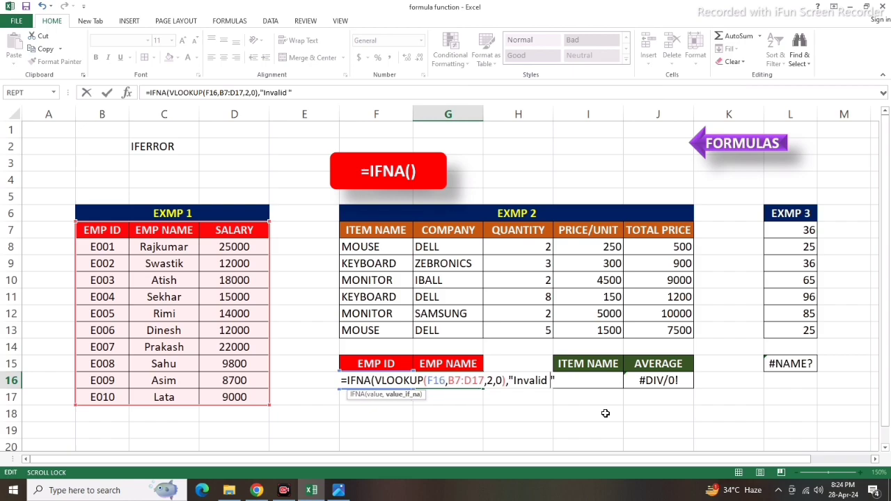
pyautogui.write(' i')
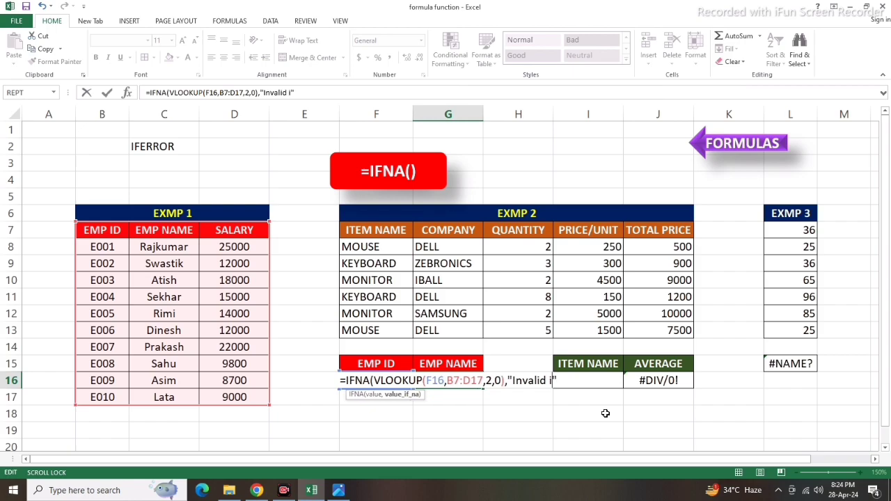
pyautogui.press('BackSpace')
pyautogui.write('Id')
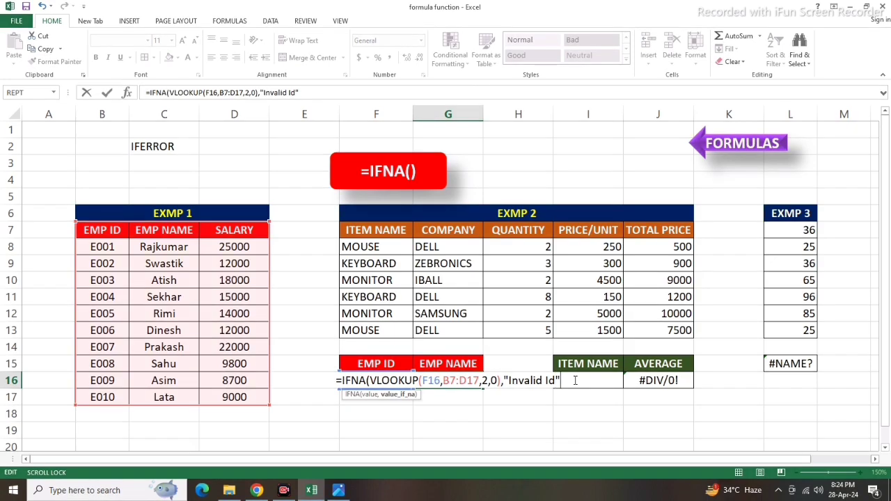
pyautogui.write(')')
pyautogui.press('Return')
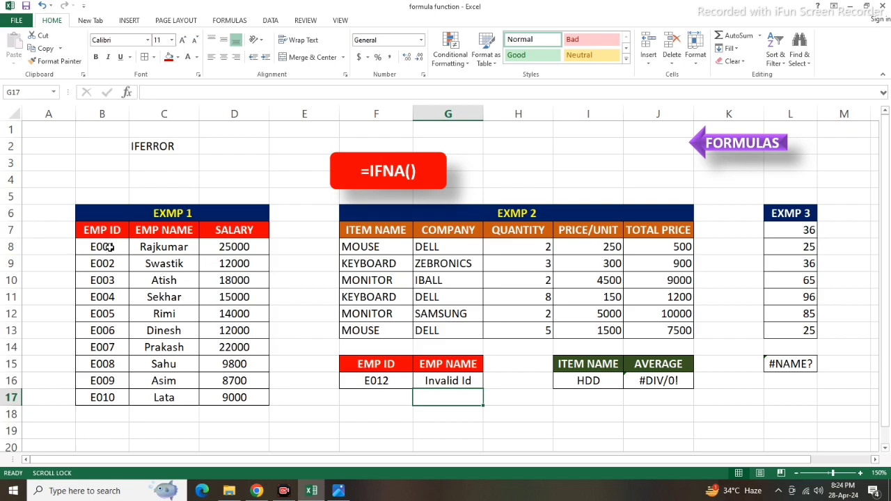
# - Change the EMP ID in F16 to the existing employee ID listed in B17 of the EXMP 1 table
pyautogui.click(392, 382)
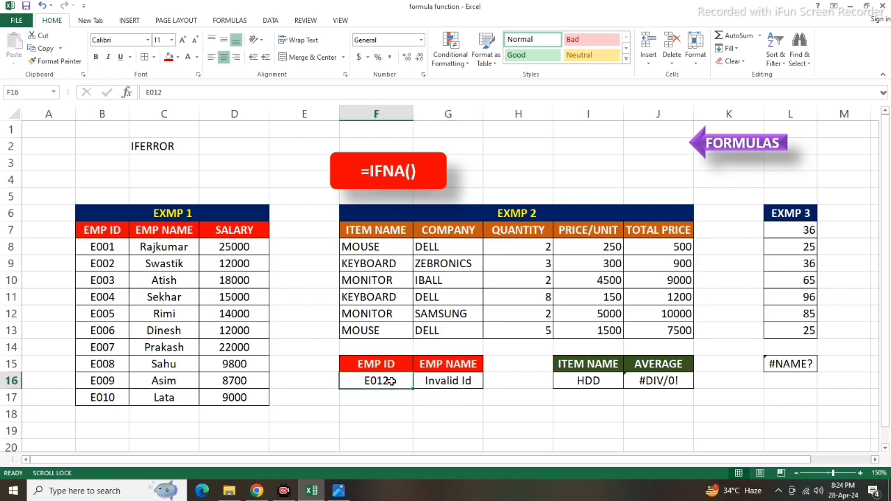
pyautogui.write('e')
pyautogui.press('BackSpace')
pyautogui.write('E')
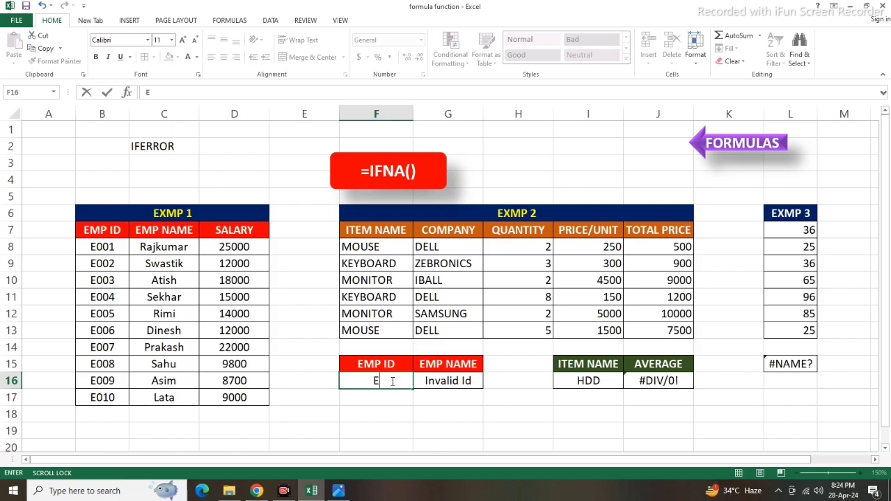
pyautogui.write('010')
pyautogui.click(445, 409)
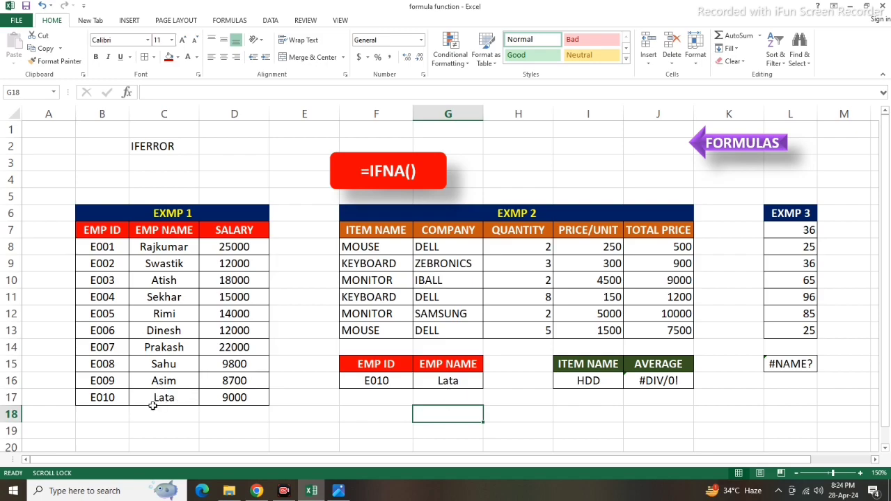
# - Set the EMP ID in F16 to H777, an ID missing from the EXMP 1 table, and select G16
pyautogui.click(383, 383)
pyautogui.write('H')
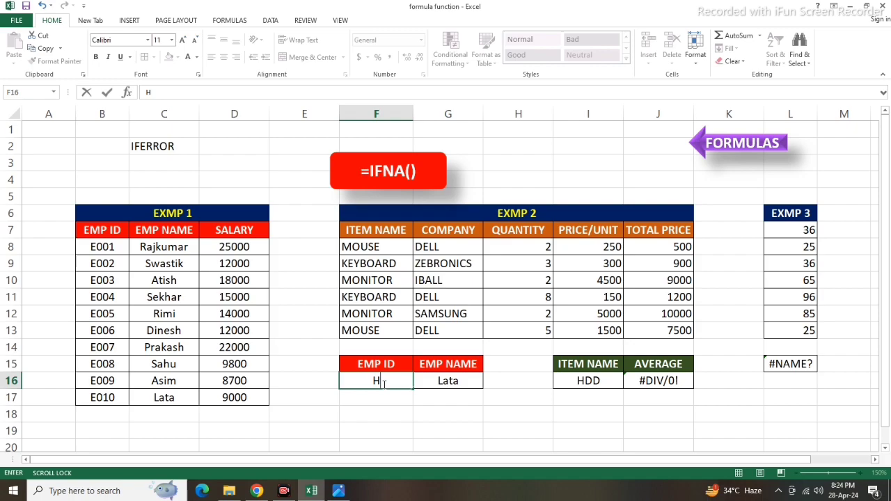
pyautogui.write('777')
pyautogui.press('Return')
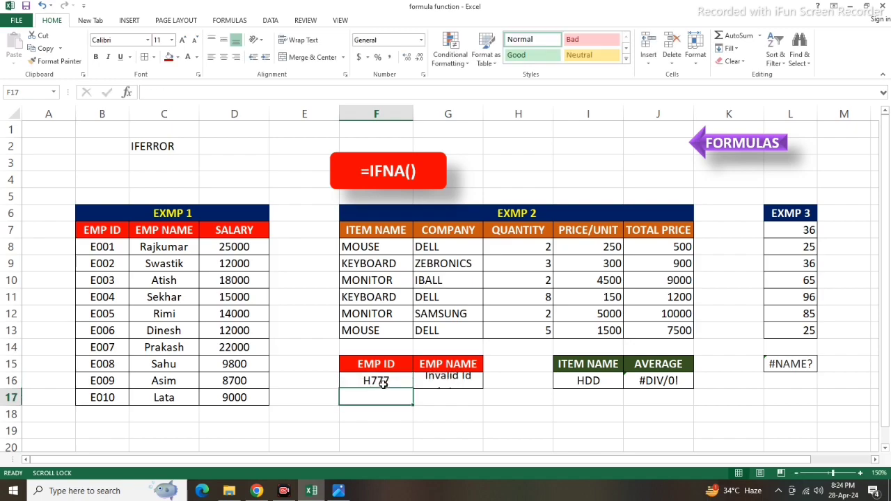
pyautogui.click(453, 380)
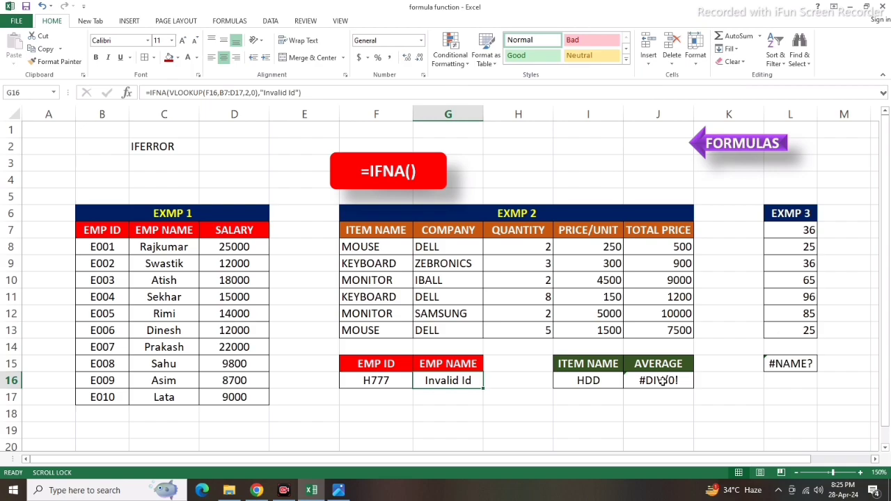
# - Wrap the AVERAGEIF formula in the AVERAGE cell J16 in an IFNA function, ready for its second argument
pyautogui.doubleClick(661, 380)
pyautogui.click(589, 381)
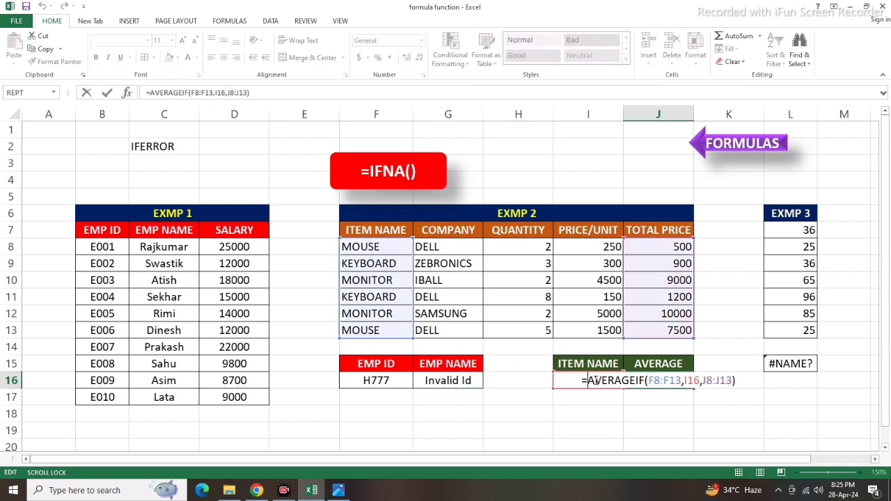
pyautogui.write('IFNA')
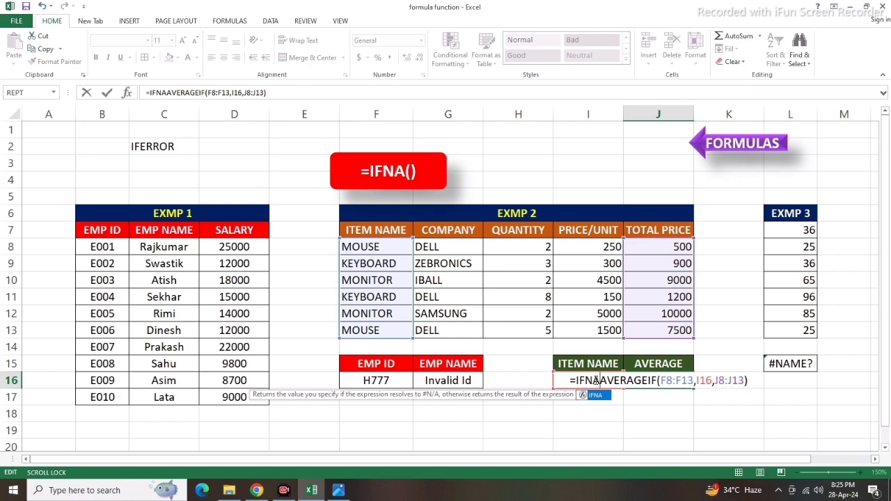
pyautogui.write('(')
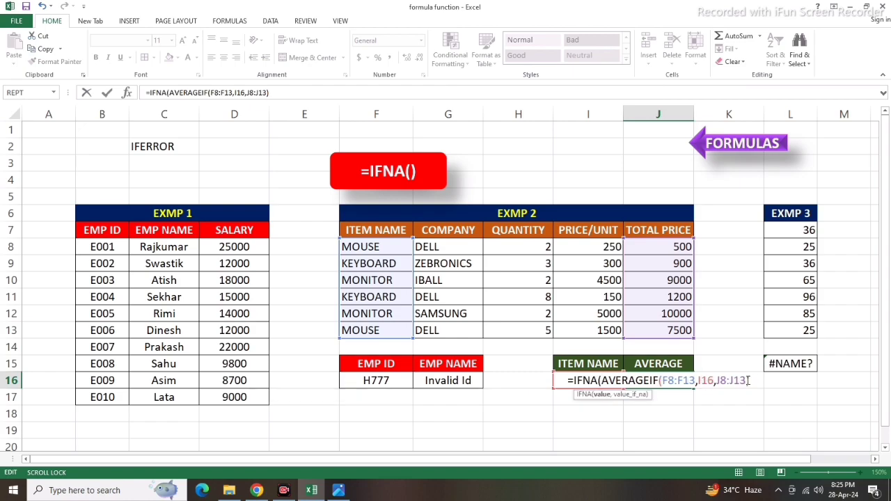
pyautogui.click(752, 381)
pyautogui.write(',')
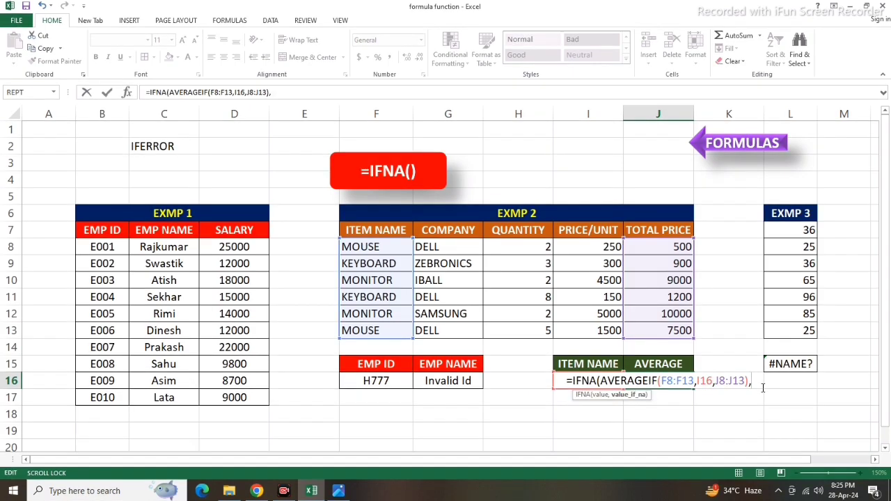
# - Finish the J16 IFNA formula with the fallback text "Item Name Not Found" and recheck the entered formula
pyautogui.write('"')
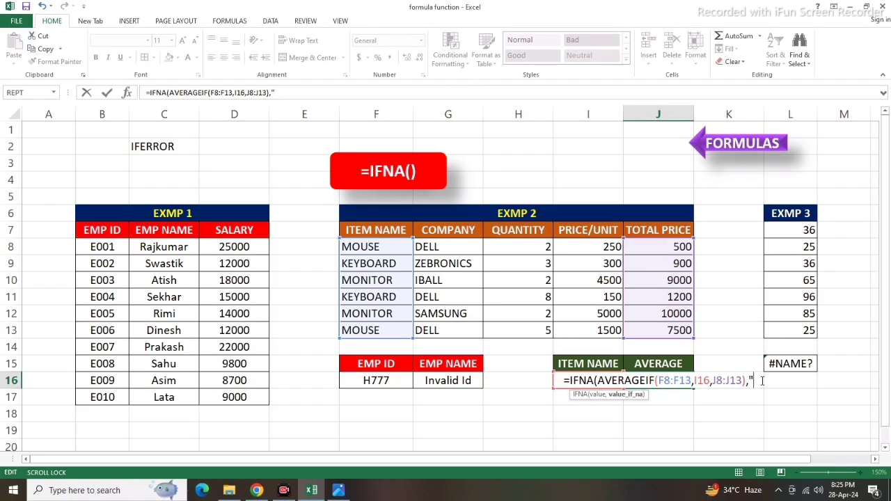
pyautogui.write('i')
pyautogui.press('BackSpace')
pyautogui.write('Item')
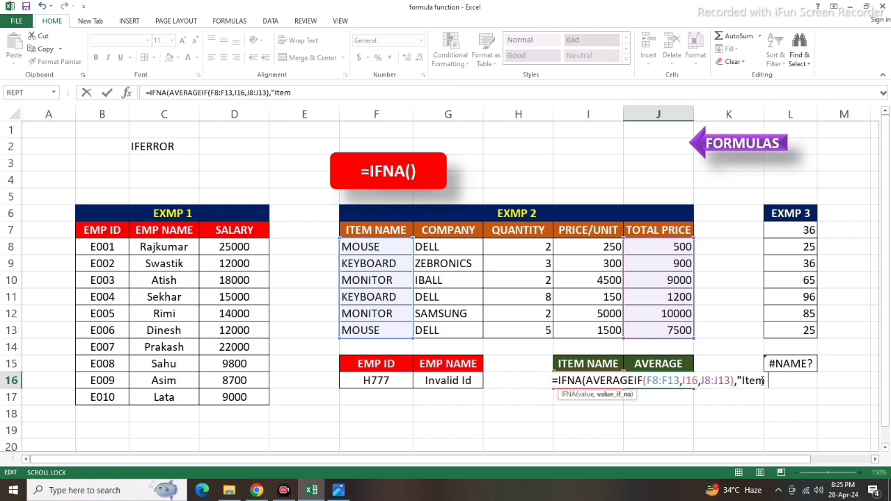
pyautogui.write(' Nam')
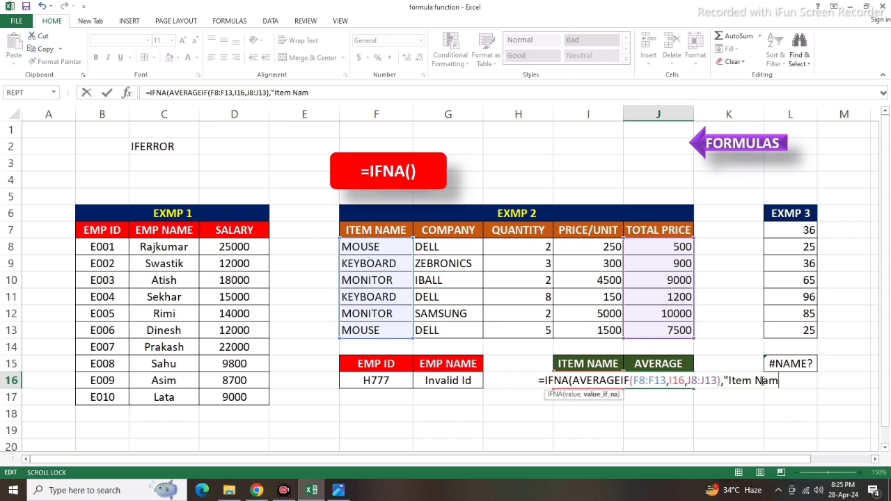
pyautogui.write('e No')
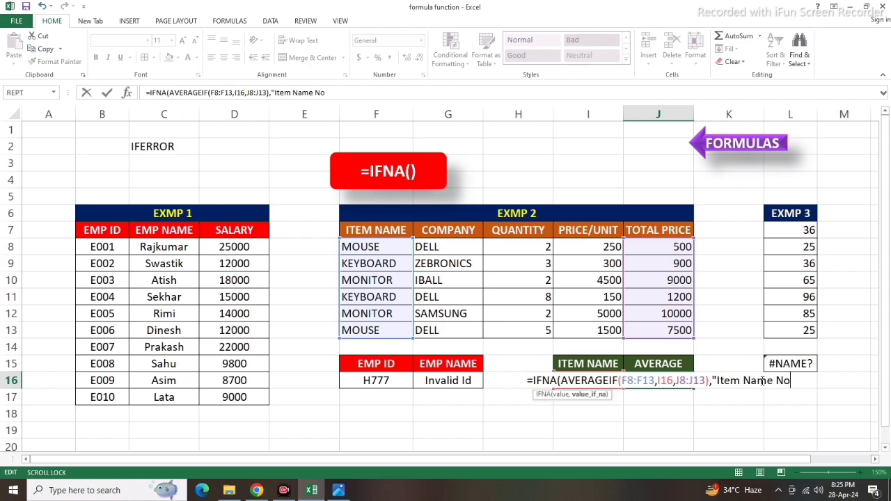
pyautogui.write('t Found')
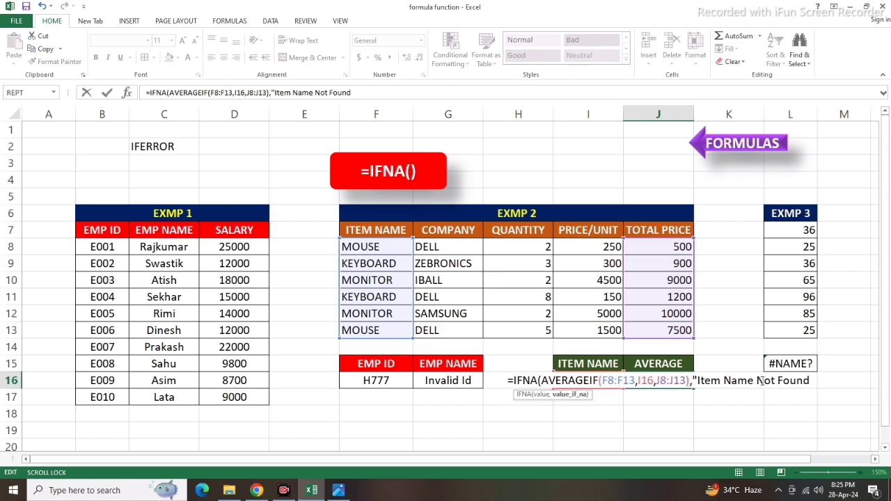
pyautogui.write('"')
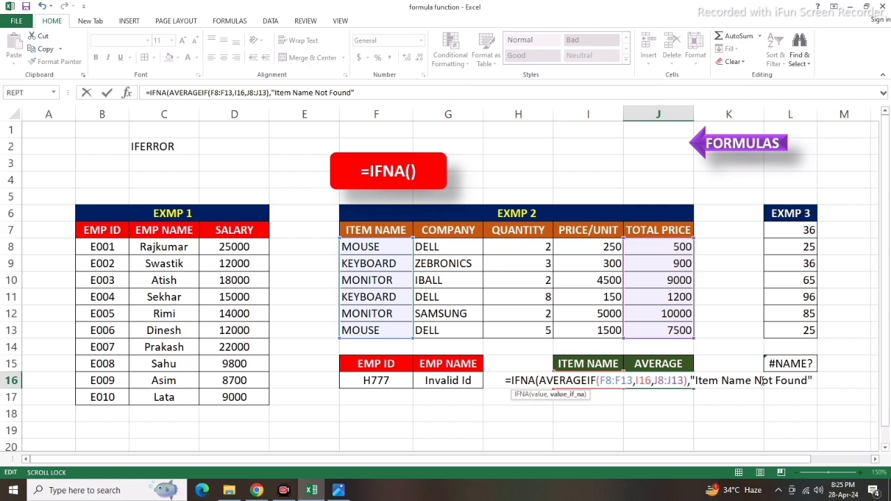
pyautogui.write(')')
pyautogui.press('Return')
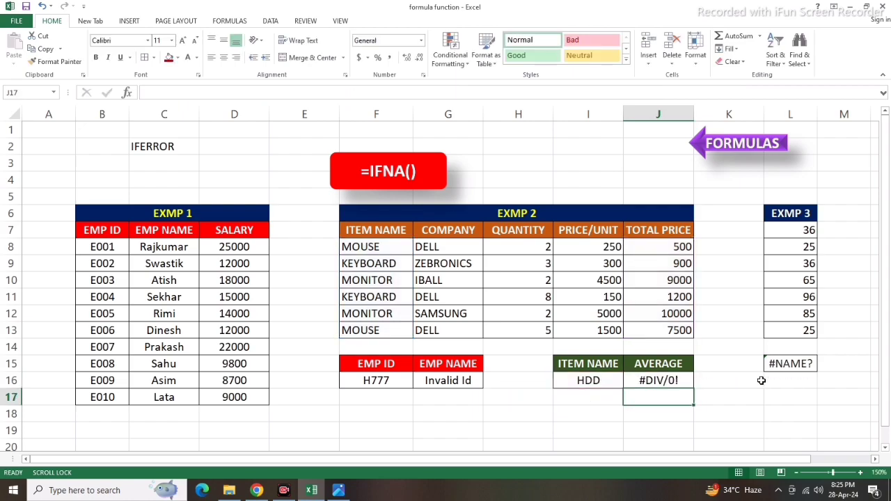
pyautogui.doubleClick(658, 380)
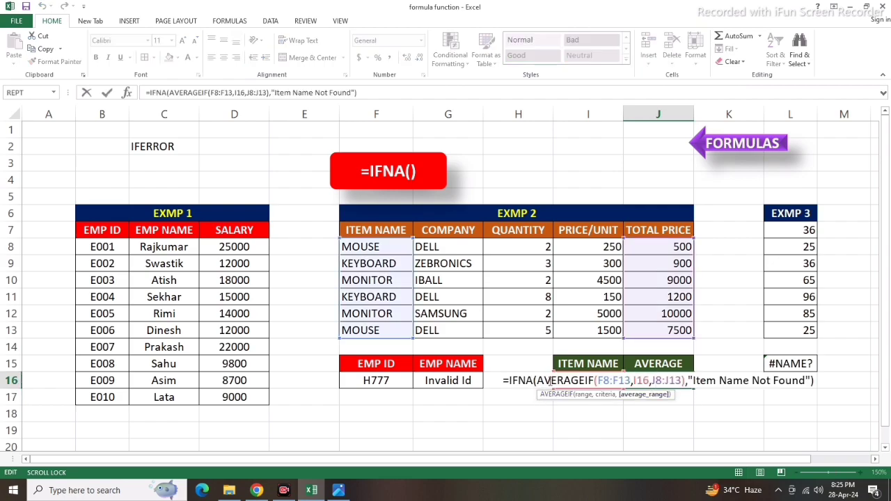
pyautogui.press('Return')
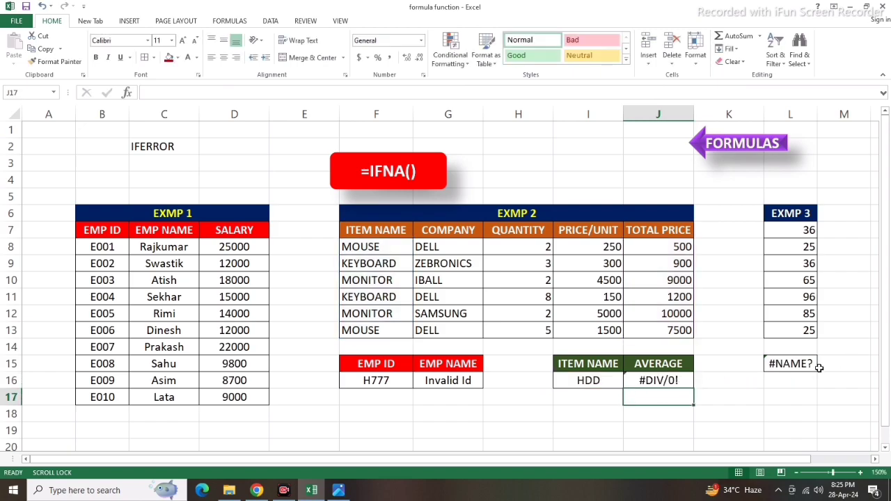
# - Wrap the misspelled SAM formula in L15 in an IFNA function with the fallback text "Worng Formula"
pyautogui.doubleClick(797, 365)
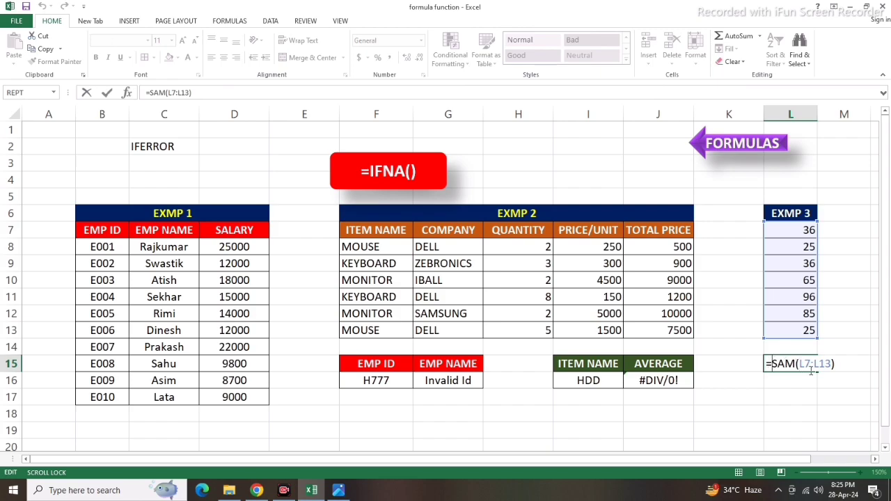
pyautogui.write('ifna')
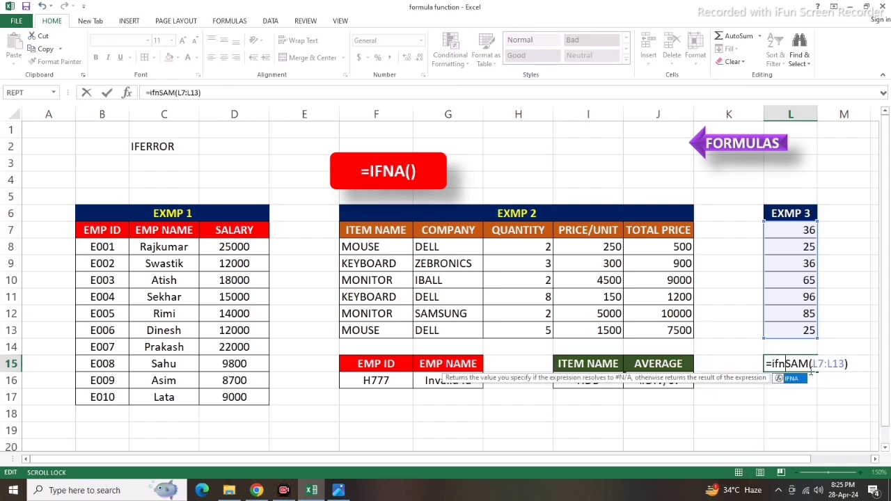
pyautogui.write('(')
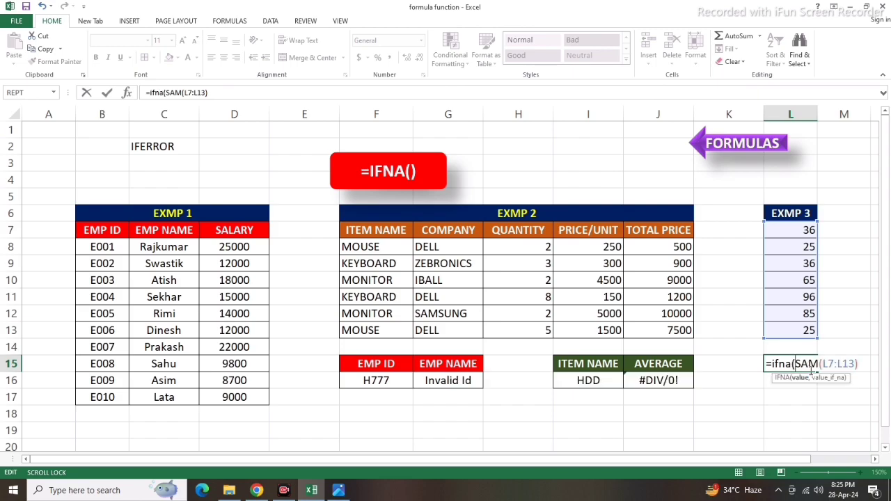
pyautogui.click(865, 362)
pyautogui.write(',"Worng')
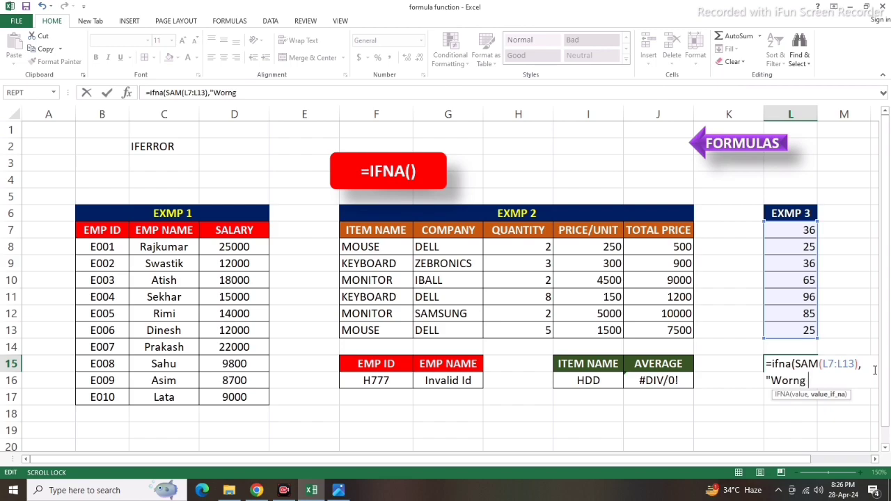
pyautogui.write(' Formula')
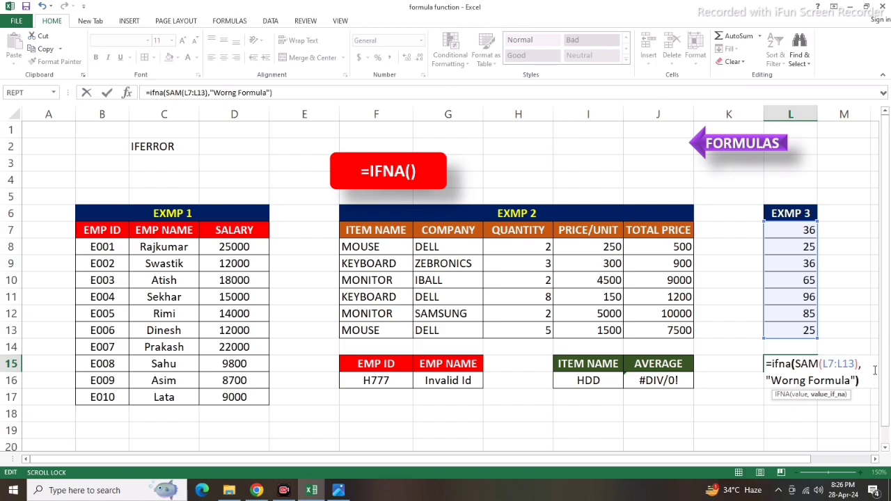
pyautogui.press('Return')
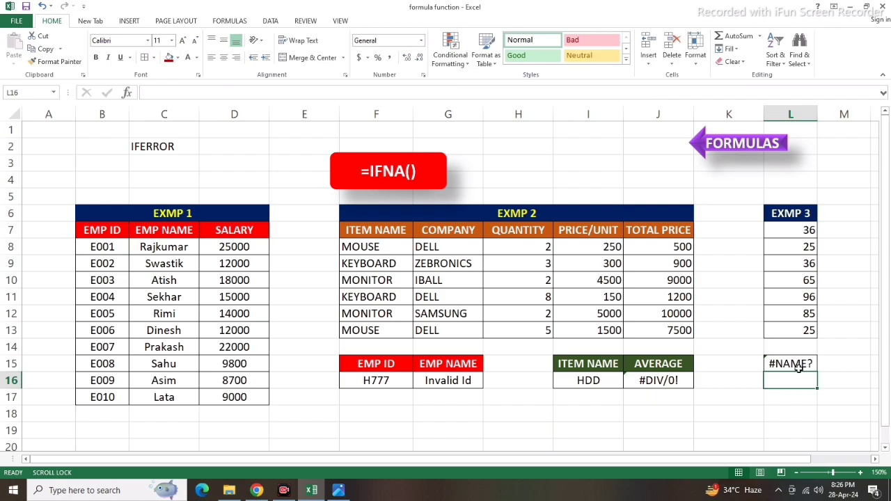
# - Review the IFNA formulas in G16, J16 and L15 one after another, leaving each unchanged
pyautogui.click(443, 380)
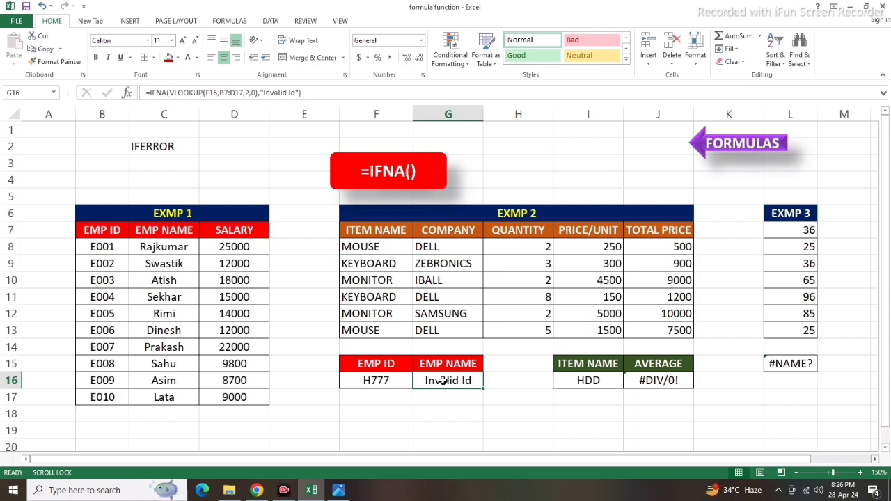
pyautogui.doubleClick(448, 383)
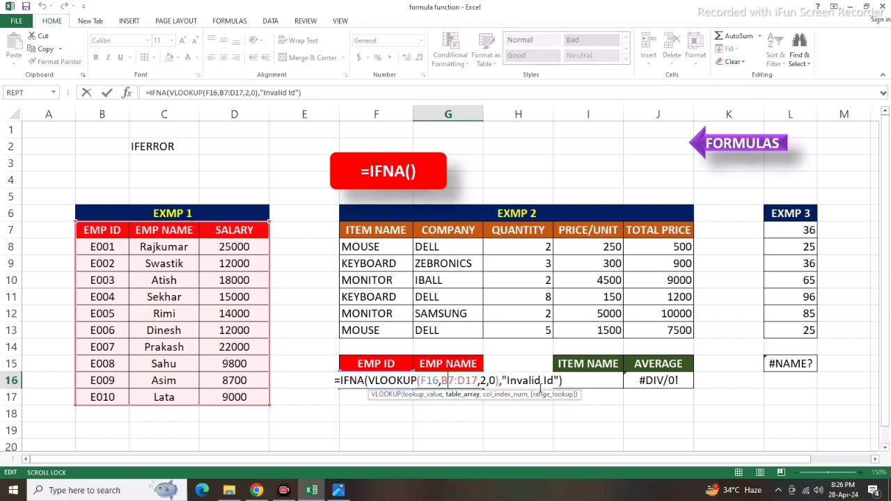
pyautogui.press('Escape')
pyautogui.doubleClick(657, 382)
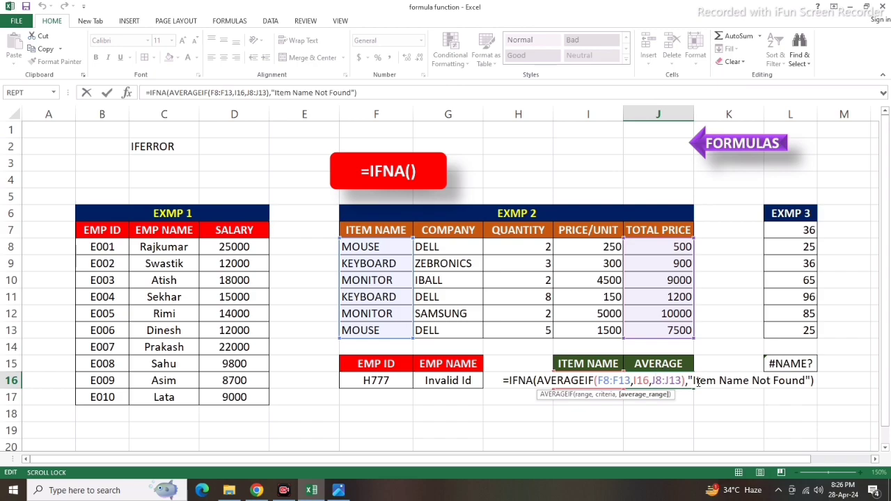
pyautogui.press('Escape')
pyautogui.doubleClick(790, 365)
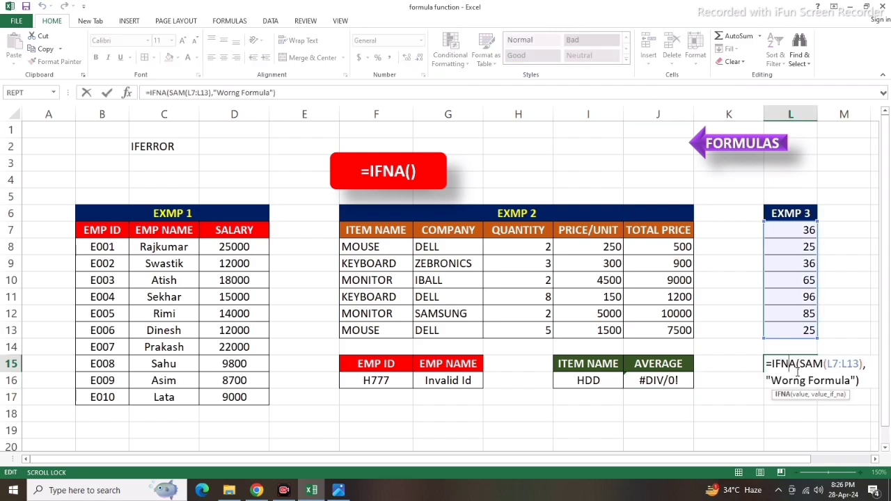
pyautogui.press('Return')
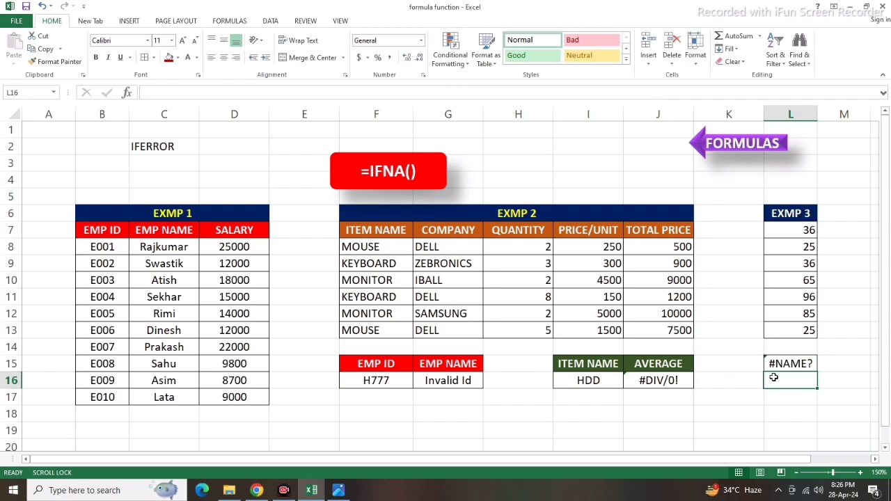
# - Format the IFERROR label in C2 with a dark red font colour and bold
pyautogui.click(167, 148)
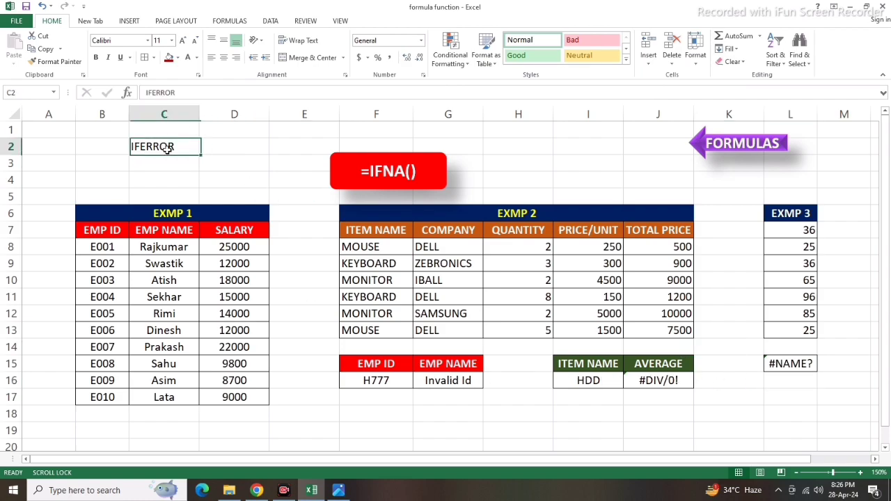
pyautogui.click(196, 57)
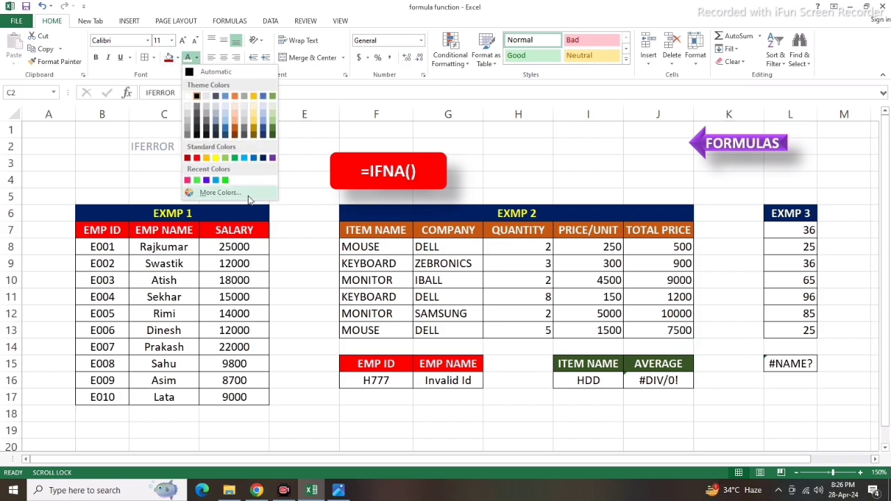
pyautogui.click(187, 158)
pyautogui.click(95, 57)
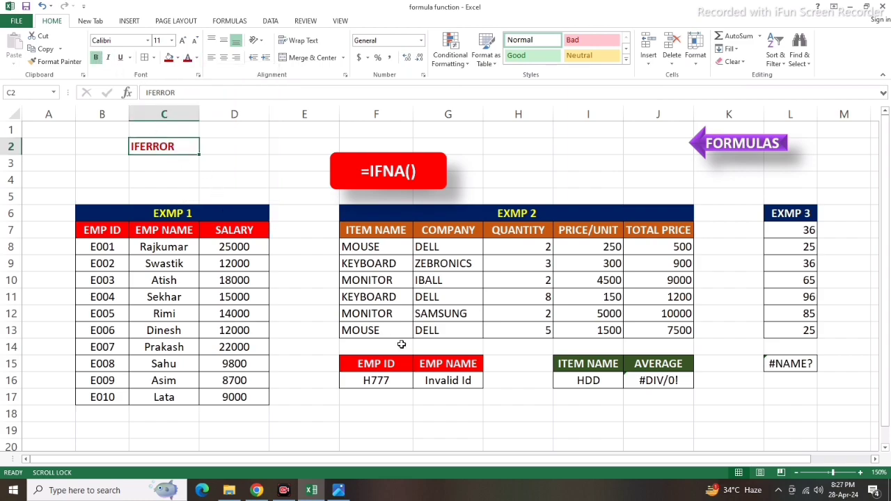
# - Replace IFNA with IFERROR in the EMP NAME formula in G16 and recheck the entered formula
pyautogui.doubleClick(449, 381)
pyautogui.moveTo(365, 381); pyautogui.dragTo(353, 381)
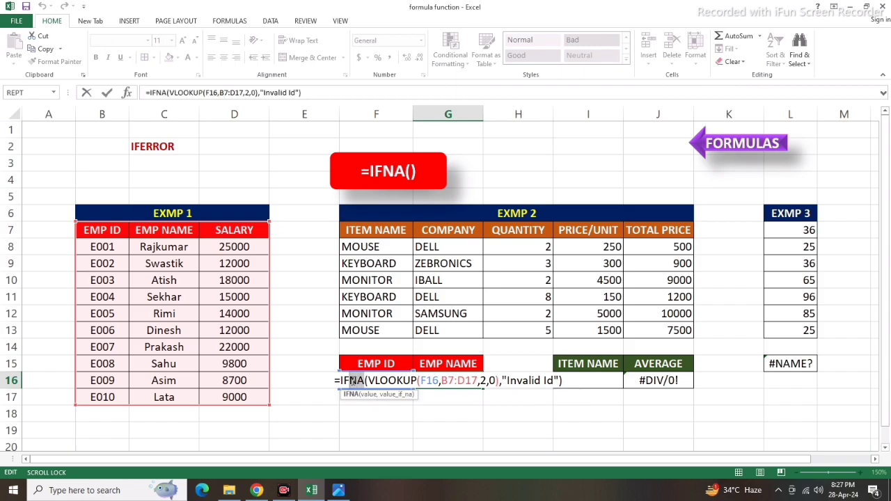
pyautogui.write('error')
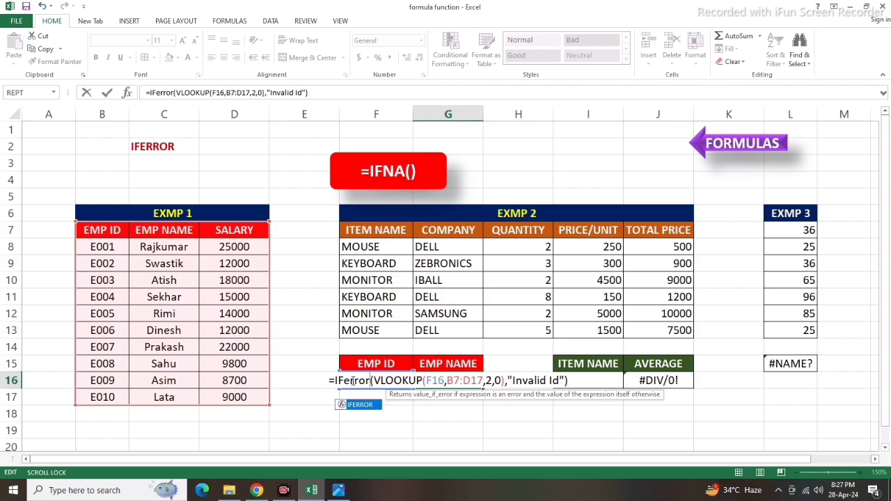
pyautogui.press('Return')
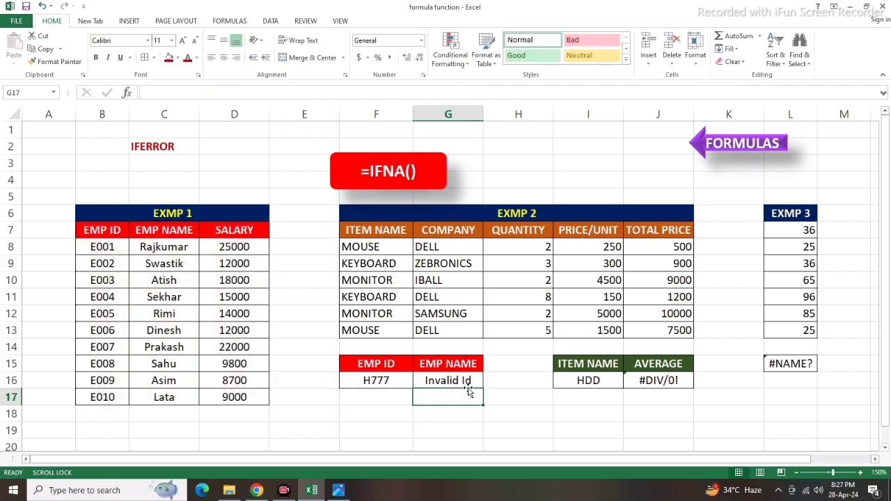
pyautogui.click(439, 381)
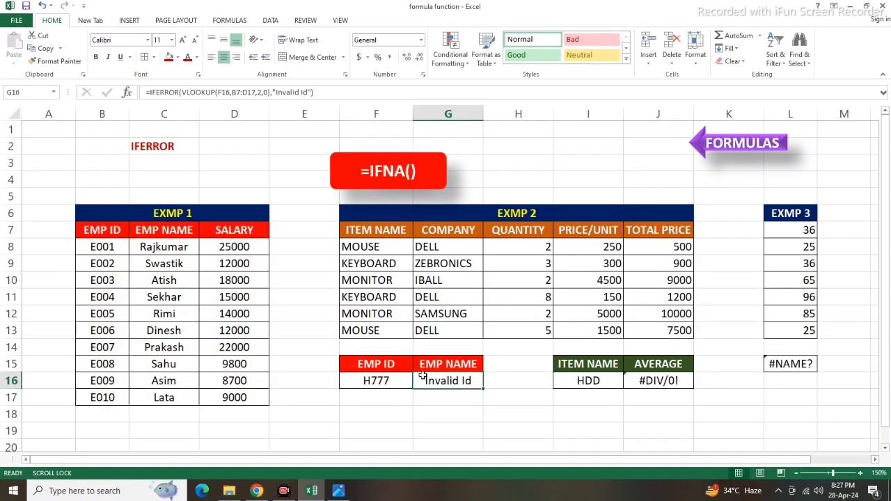
pyautogui.doubleClick(423, 378)
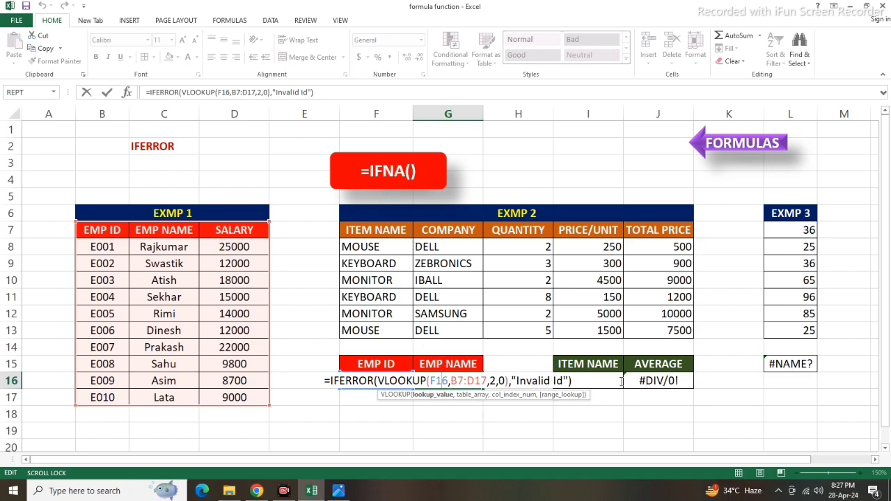
pyautogui.press('Return')
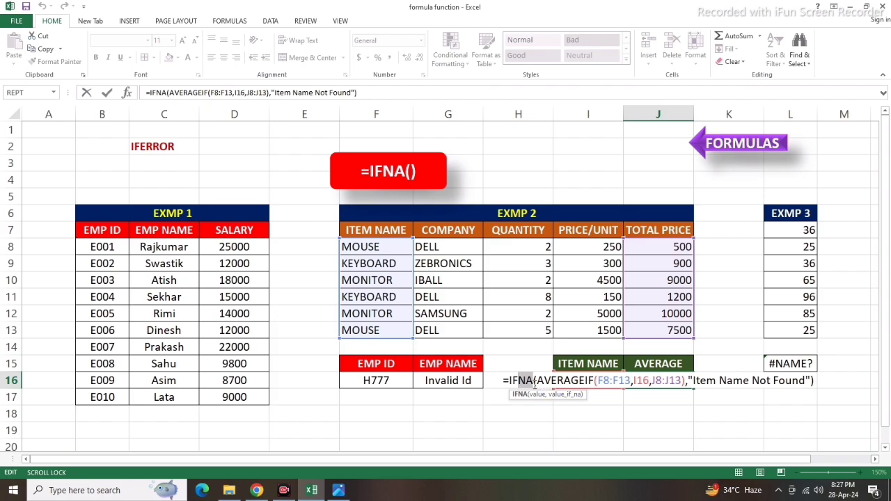
# - Replace IFNA with IFERROR in the J16 AVERAGE formula and widen column J to fit its fallback text
pyautogui.write('error')
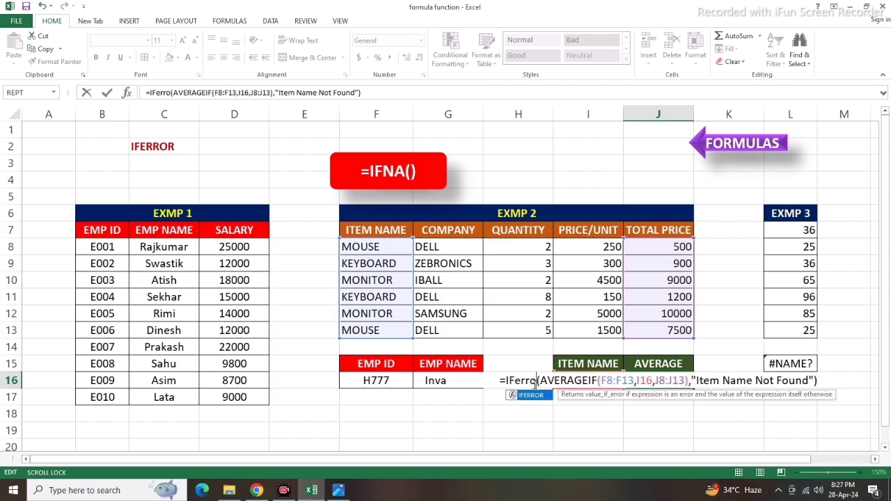
pyautogui.press('Return')
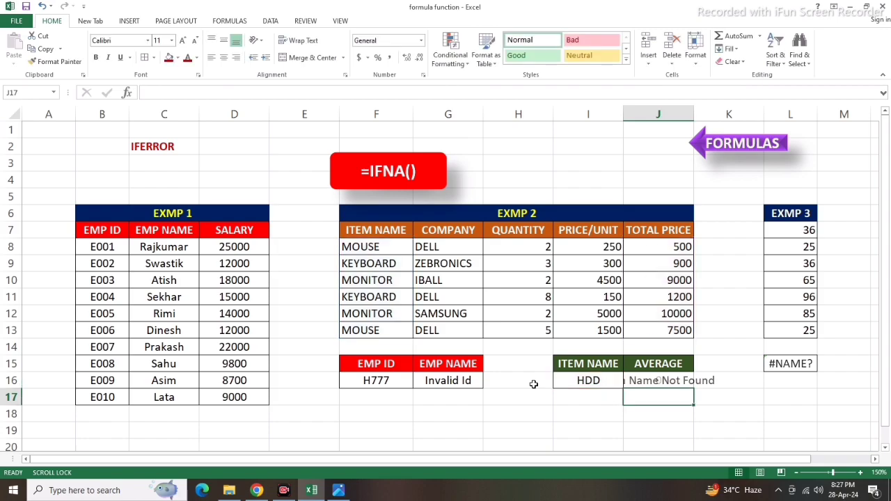
pyautogui.moveTo(694, 114); pyautogui.dragTo(746, 115)
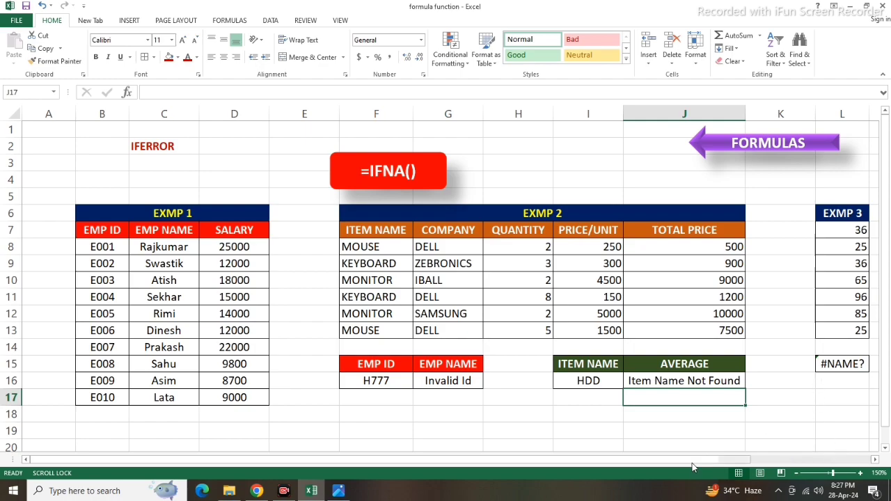
pyautogui.moveTo(603, 460); pyautogui.dragTo(685, 461)
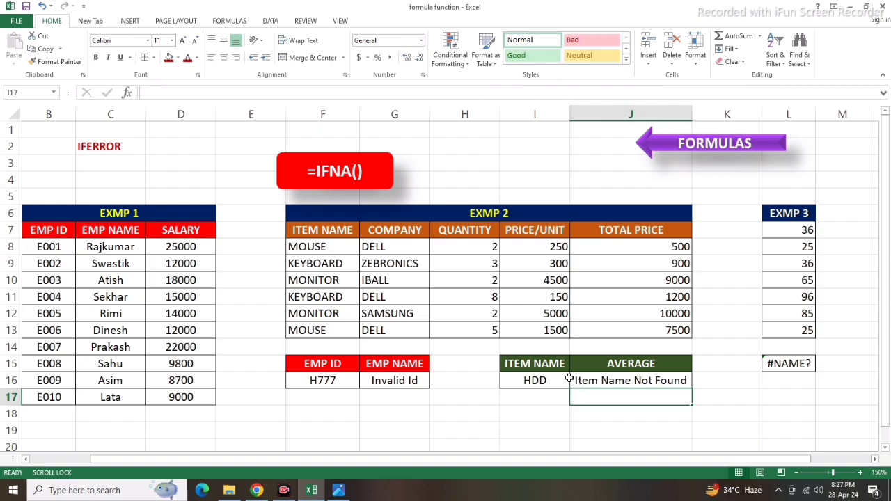
pyautogui.doubleClick(624, 383)
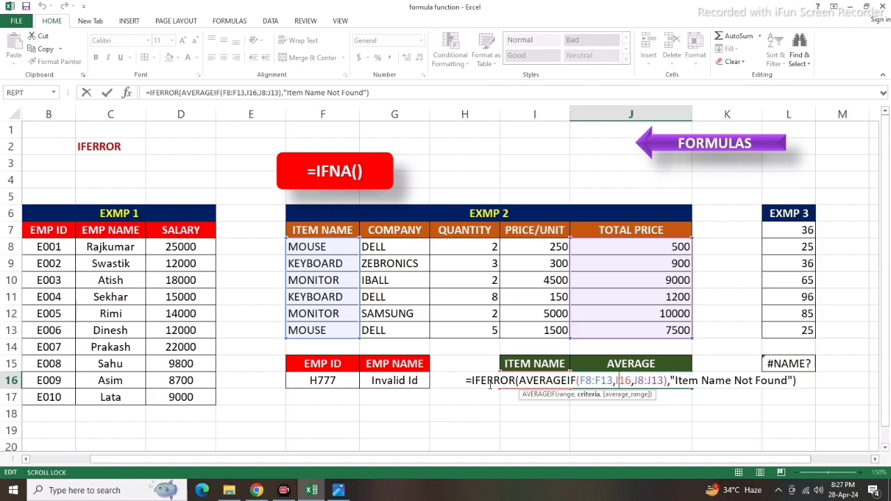
pyautogui.press('Return')
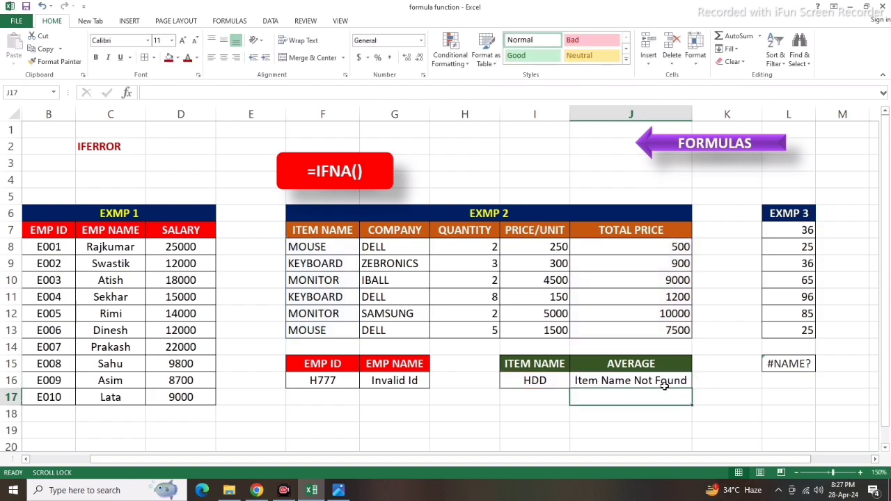
# - Replace IFNA with IFERROR in the L15 formula, keeping the fallback text "Worng Formula"
pyautogui.click(798, 363)
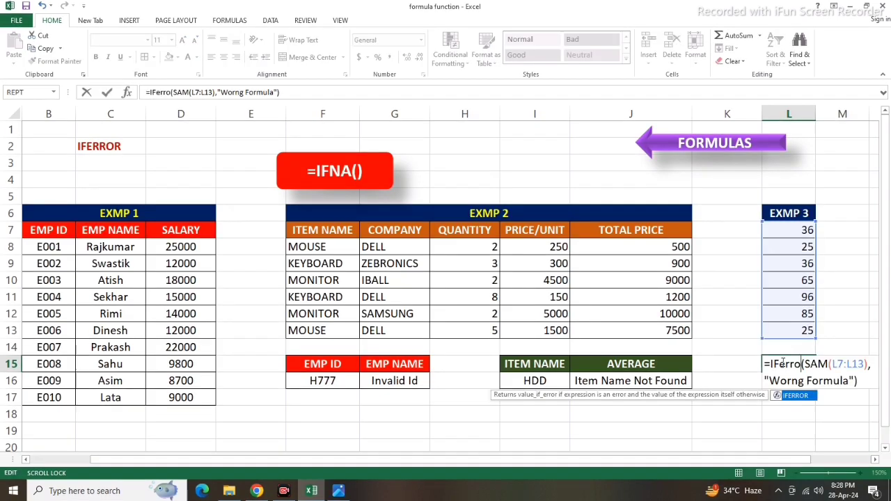
pyautogui.write('rng Formula')
pyautogui.press('Return')
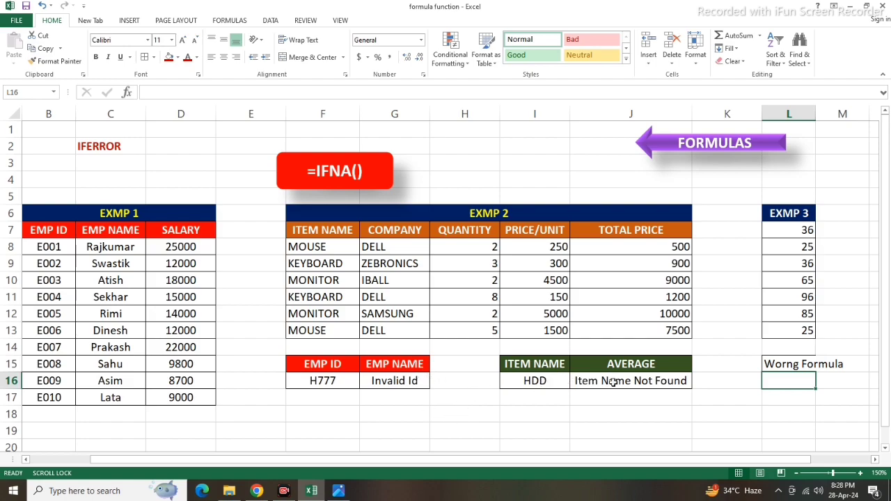
# - Review the IFERROR formula in the EMP NAME cell G16
pyautogui.click(385, 380)
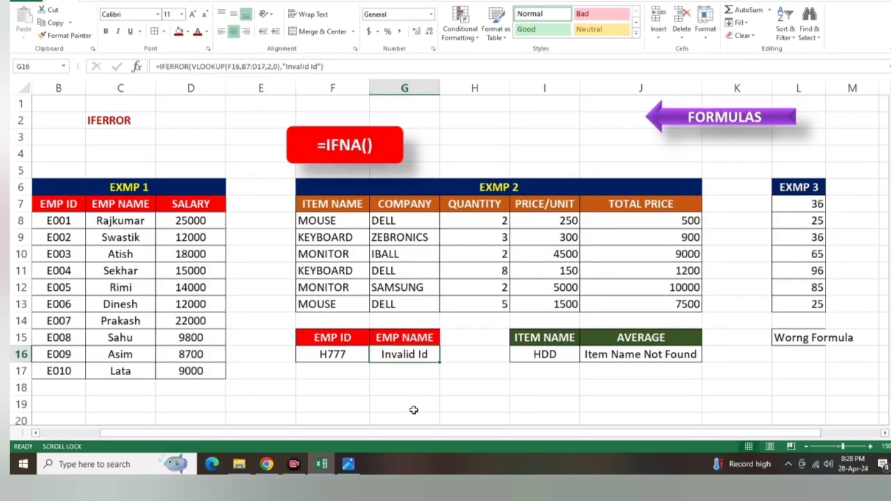
pyautogui.doubleClick(399, 356)
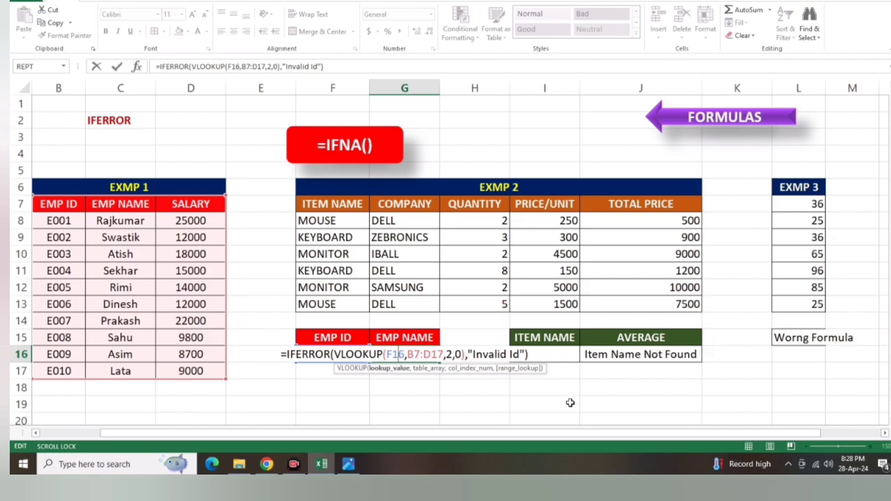
pyautogui.press('Return')
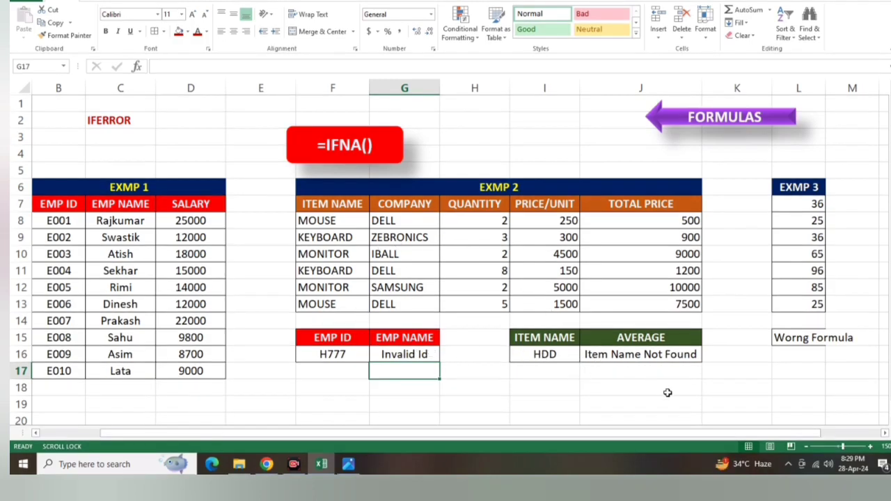
# - Return to the formula index sheet and open the WEEKDAY example sheet from it
pyautogui.click(746, 369)
pyautogui.click(714, 117)
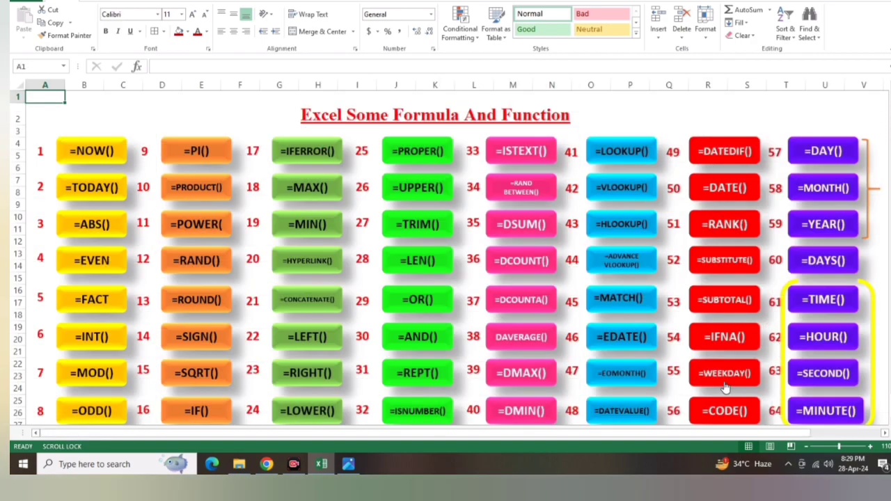
pyautogui.click(725, 385)
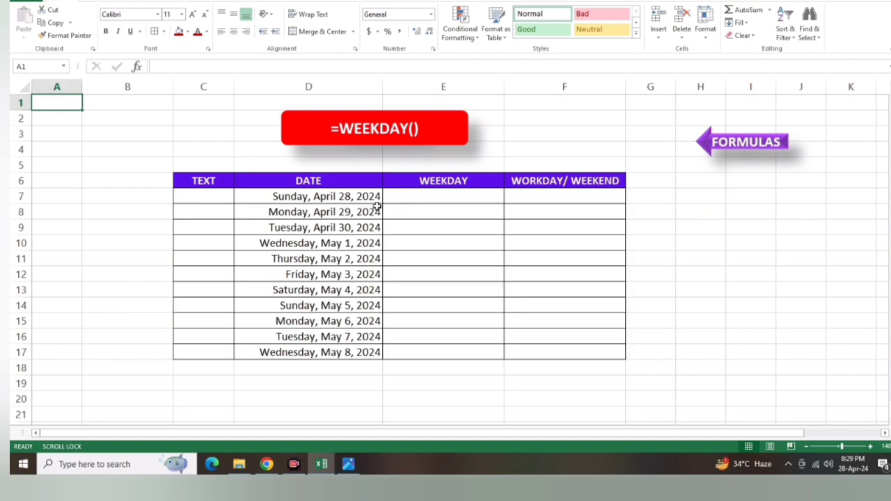
pyautogui.click(449, 199)
pyautogui.click(444, 213)
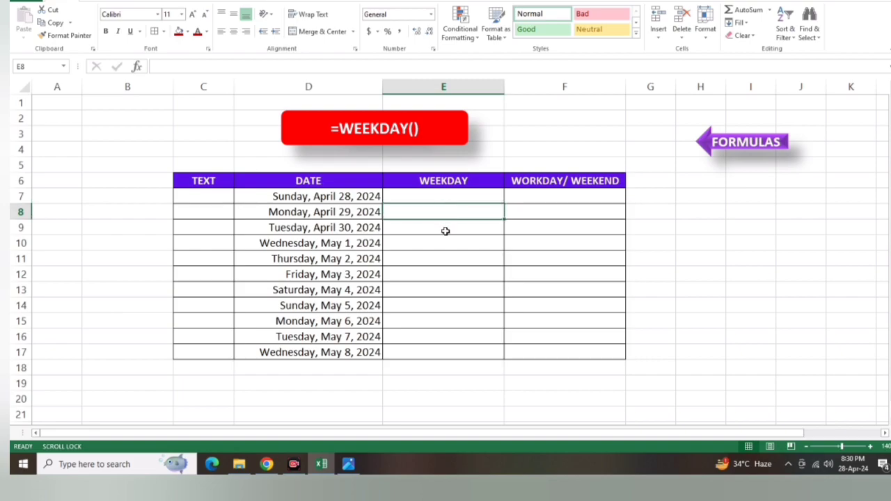
pyautogui.click(446, 230)
pyautogui.click(447, 245)
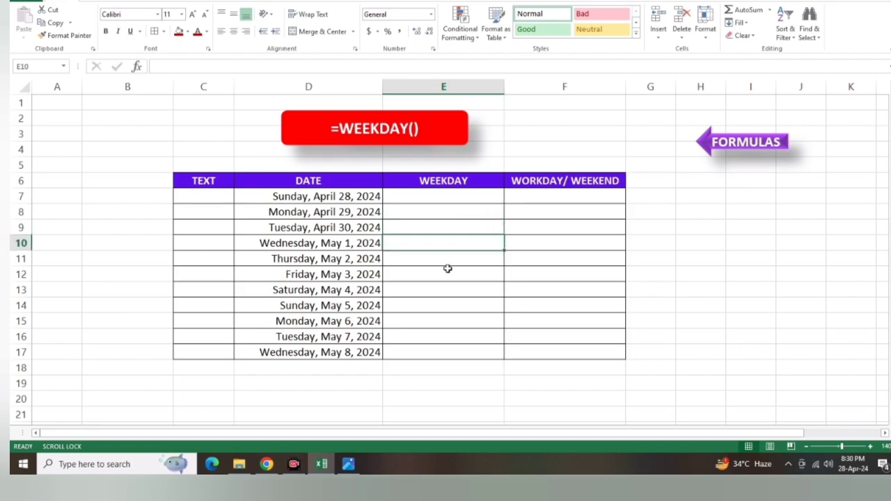
# - Enter Sunday in H7, fill the weekday names down to Saturday in H13, and widen column H to fit them
pyautogui.click(713, 198)
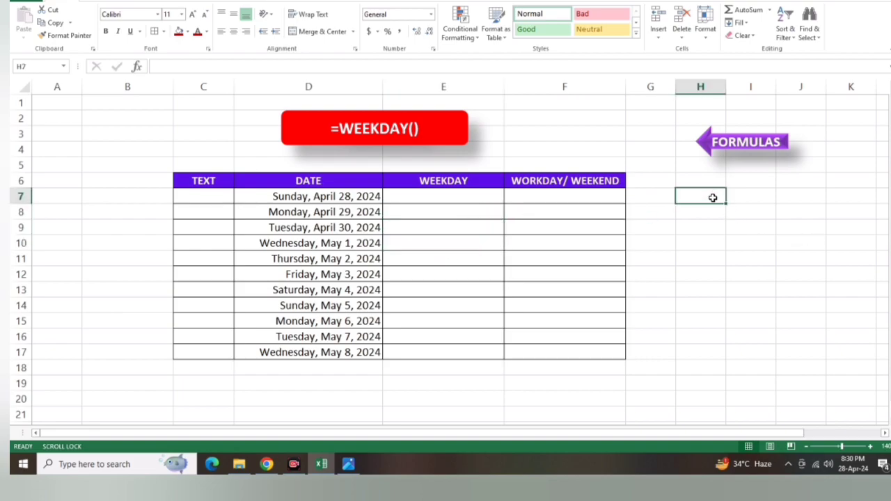
pyautogui.write('s')
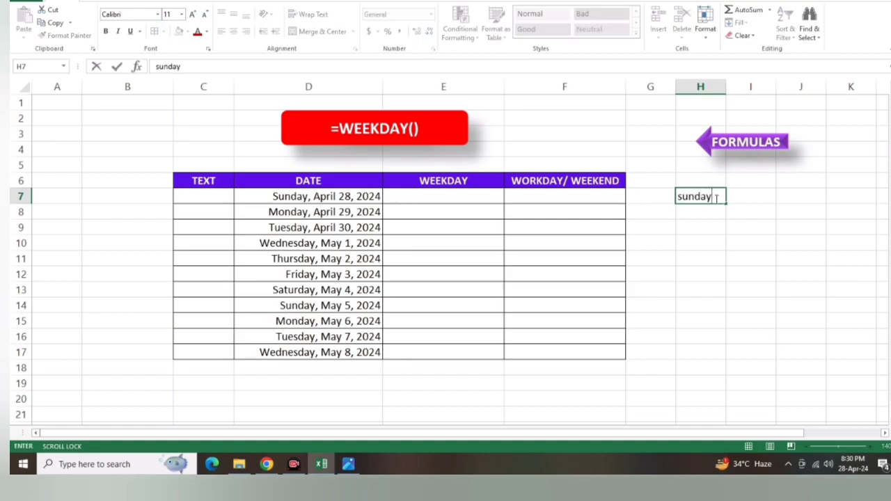
pyautogui.write('unday')
pyautogui.press('Return')
pyautogui.click(710, 197)
pyautogui.moveTo(726, 205); pyautogui.dragTo(722, 305)
pyautogui.click(770, 249)
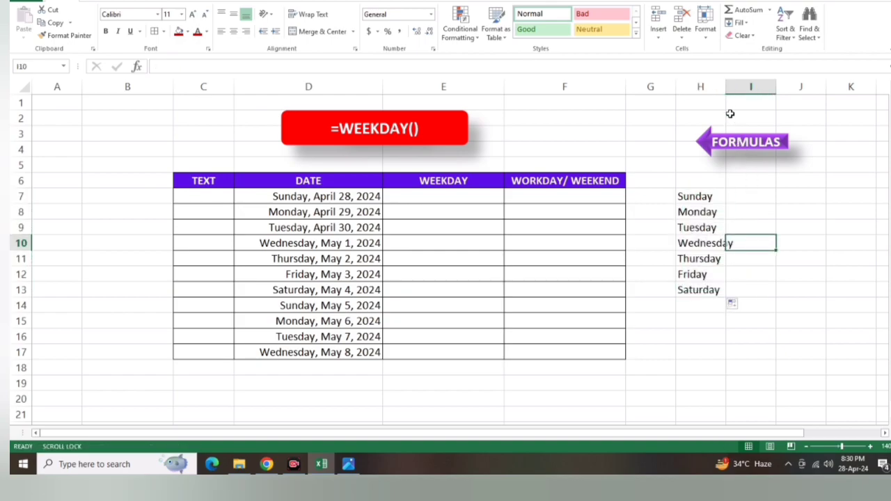
pyautogui.moveTo(724, 91); pyautogui.dragTo(738, 89)
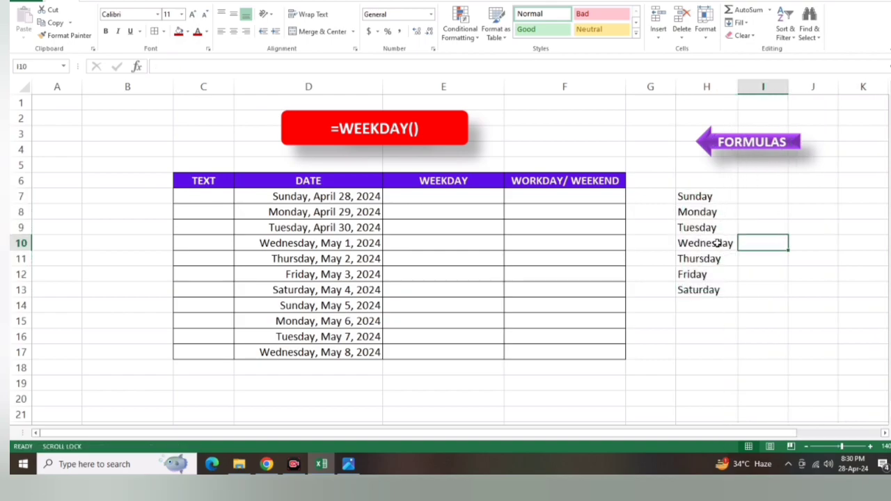
# - Number the Sunday-first weekday list 1 to 7 in I7:I13 and narrow the spacer columns G and J
pyautogui.click(758, 200)
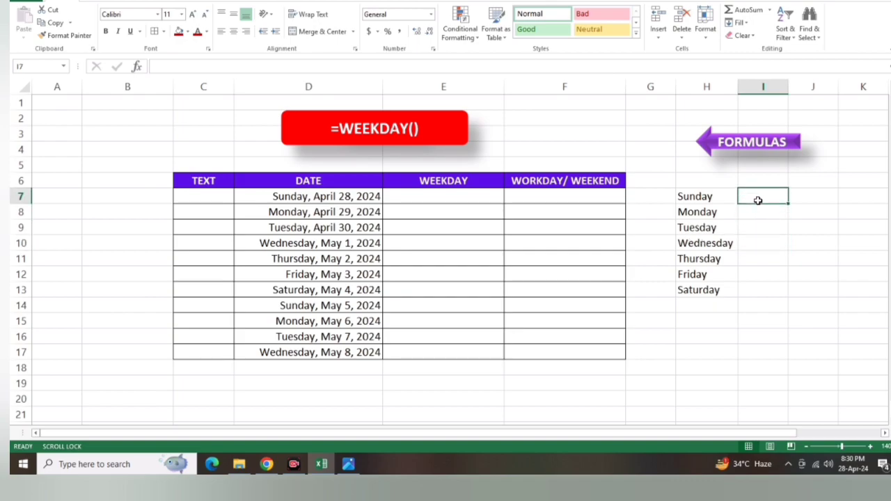
pyautogui.write('1')
pyautogui.click(826, 217)
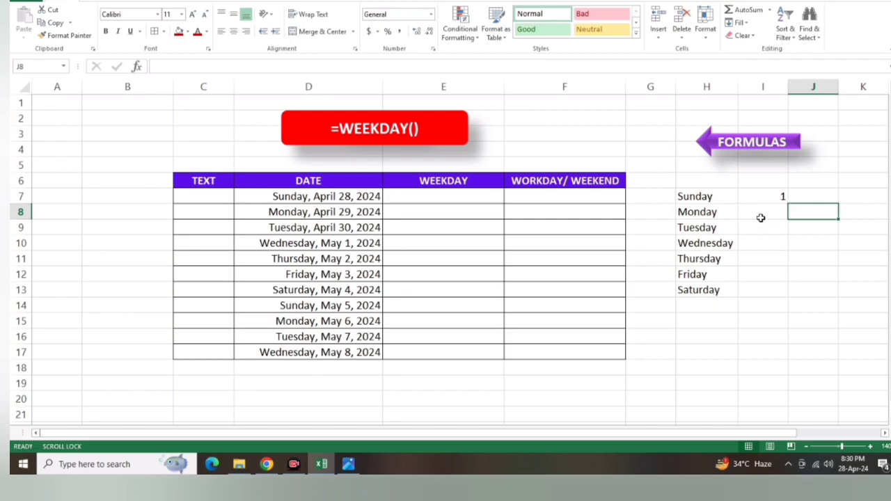
pyautogui.click(757, 210)
pyautogui.write('2')
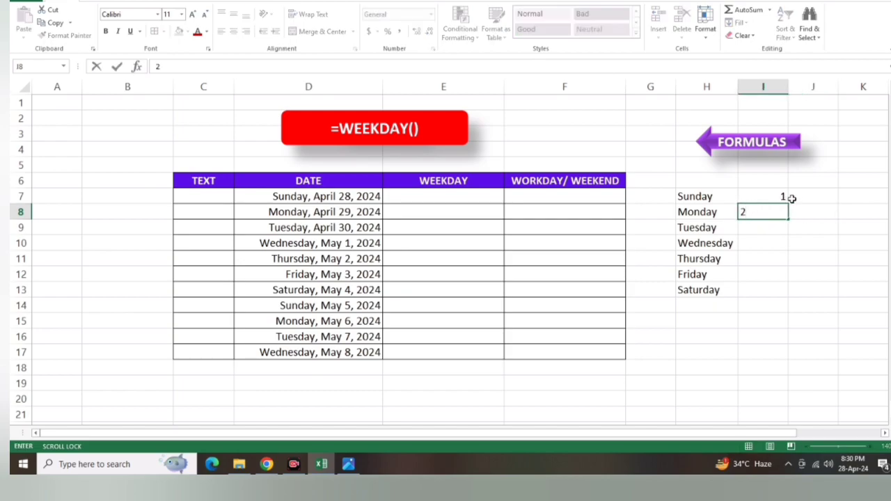
pyautogui.click(762, 197)
pyautogui.moveTo(762, 197); pyautogui.dragTo(783, 298)
pyautogui.click(775, 339)
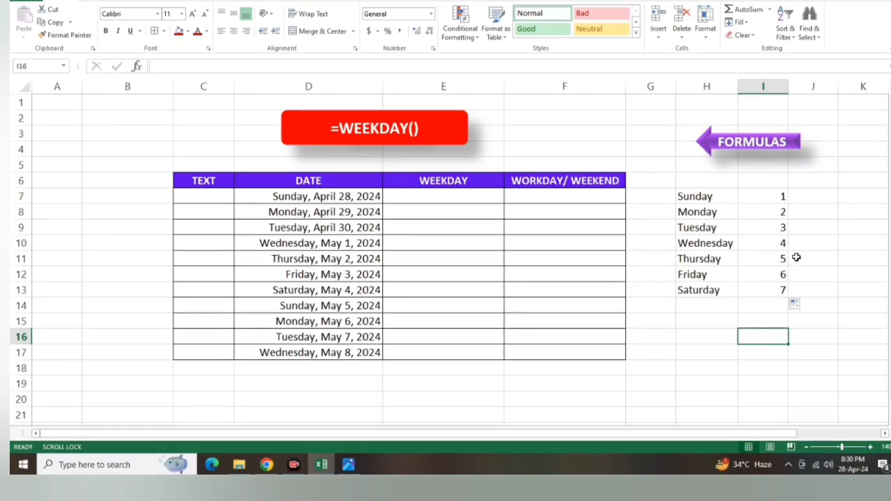
pyautogui.moveTo(675, 87); pyautogui.dragTo(653, 86)
pyautogui.moveTo(815, 86); pyautogui.dragTo(787, 100)
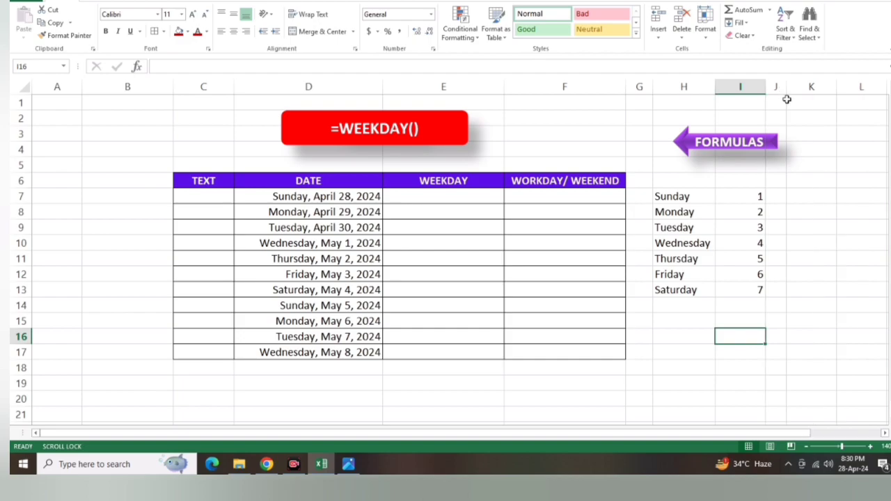
# - Enter Monday in K7 with 1 in L7, and fill the weekday names down to Sunday in K13
pyautogui.click(806, 201)
pyautogui.write('mo')
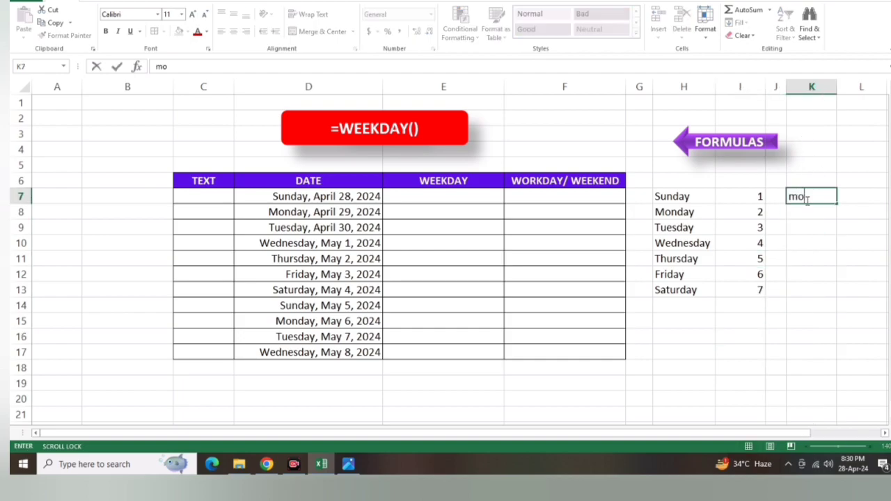
pyautogui.write('nday')
pyautogui.click(857, 197)
pyautogui.write('1')
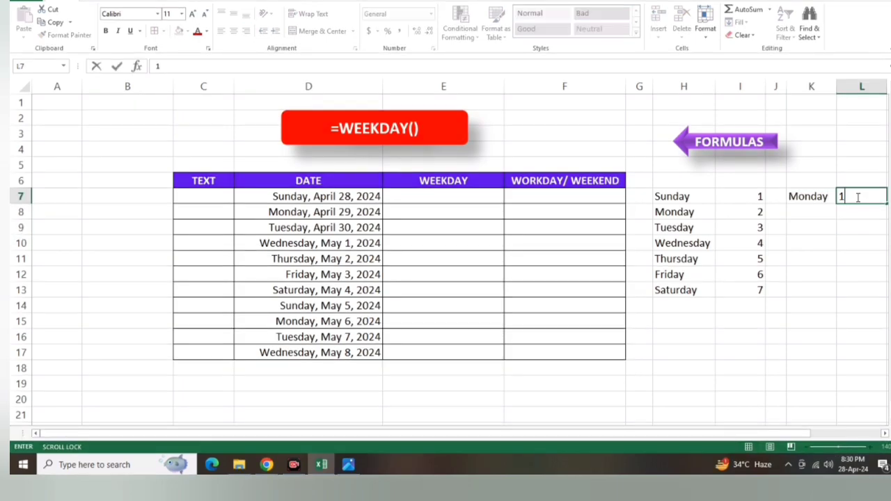
pyautogui.click(807, 213)
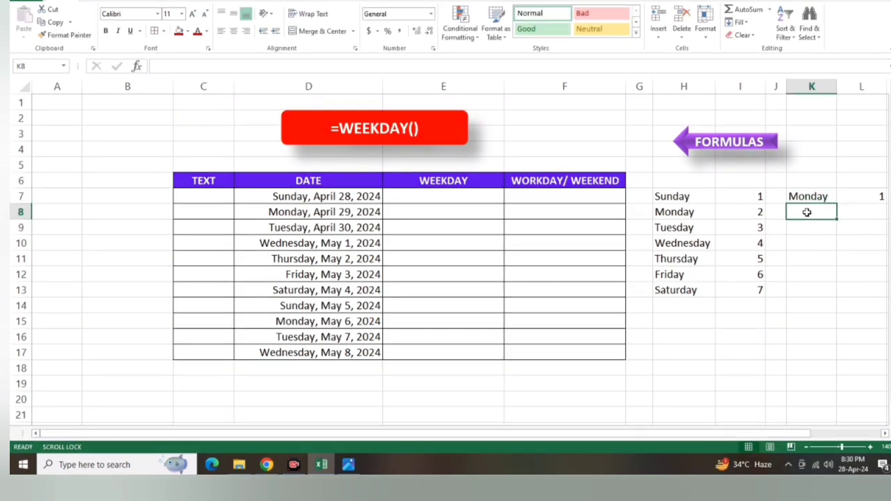
pyautogui.click(831, 198)
pyautogui.moveTo(837, 204); pyautogui.dragTo(837, 297)
# - Enter 2 in L8, continue the numbering to 7 in L13, and fit the widths of columns I to K to their contents
pyautogui.click(866, 210)
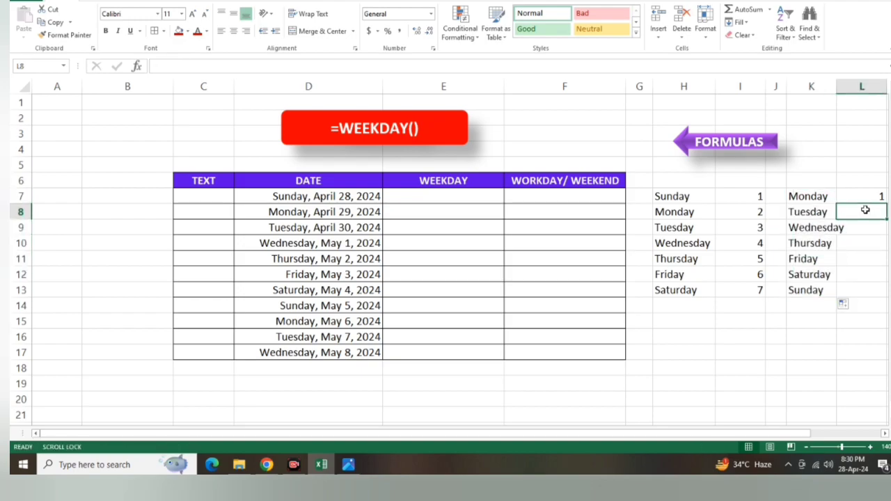
pyautogui.write('2')
pyautogui.press('Return')
pyautogui.moveTo(870, 198); pyautogui.dragTo(882, 295)
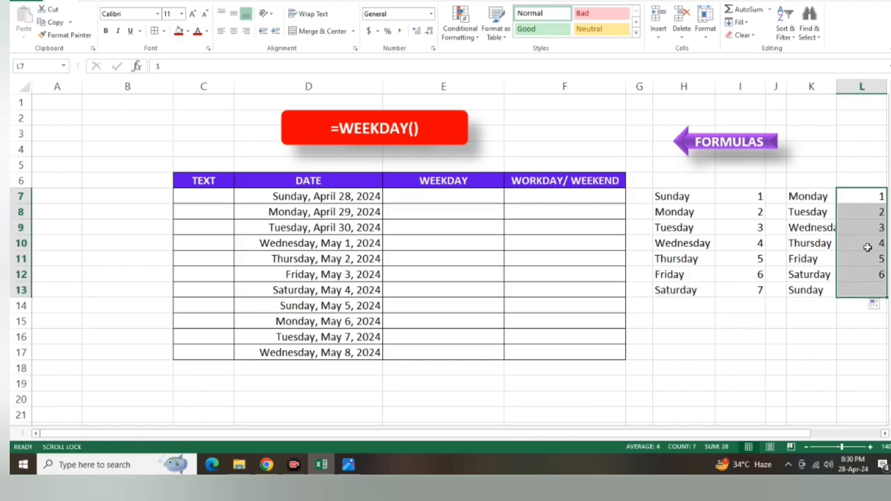
pyautogui.click(845, 320)
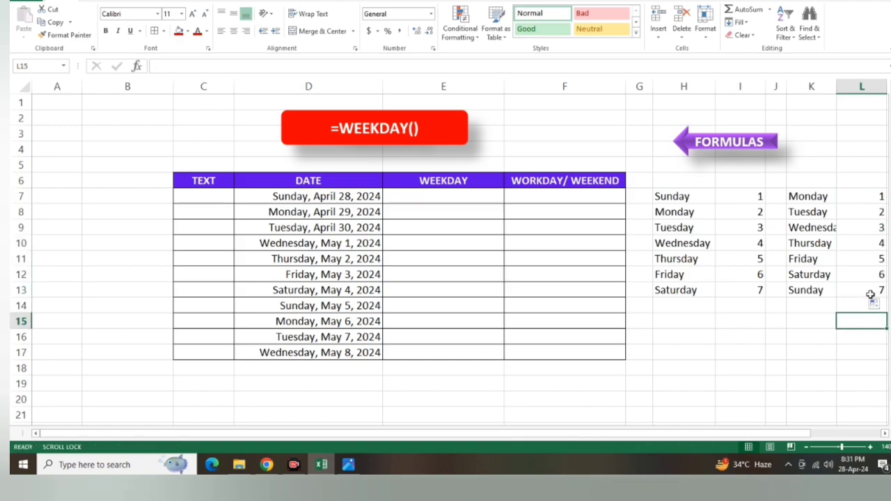
pyautogui.moveTo(787, 86); pyautogui.dragTo(835, 88)
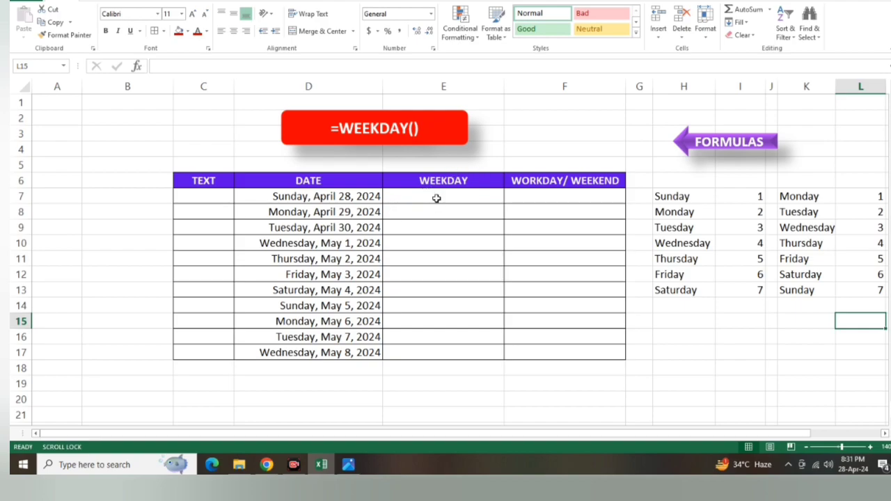
pyautogui.moveTo(717, 88); pyautogui.dragTo(748, 88)
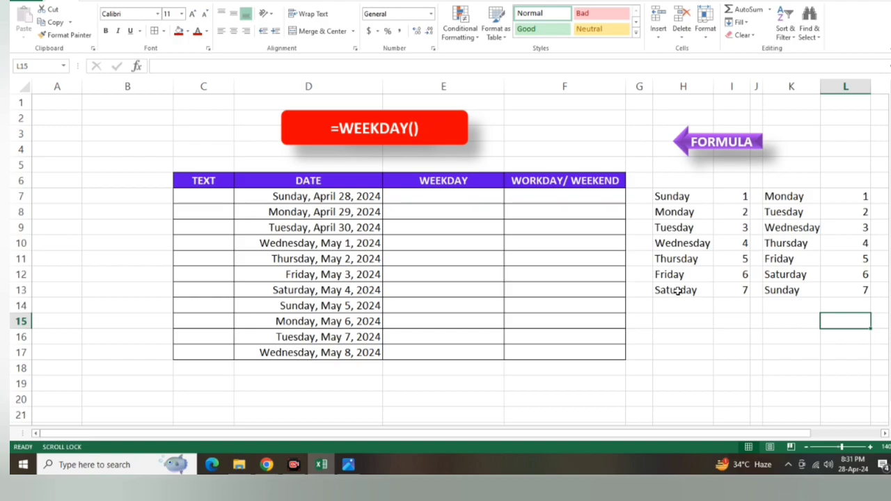
# - Enter the formula =WEEKDAY(D7) in the WEEKDAY cell E7, leaving out the return type
pyautogui.click(444, 197)
pyautogui.write('=')
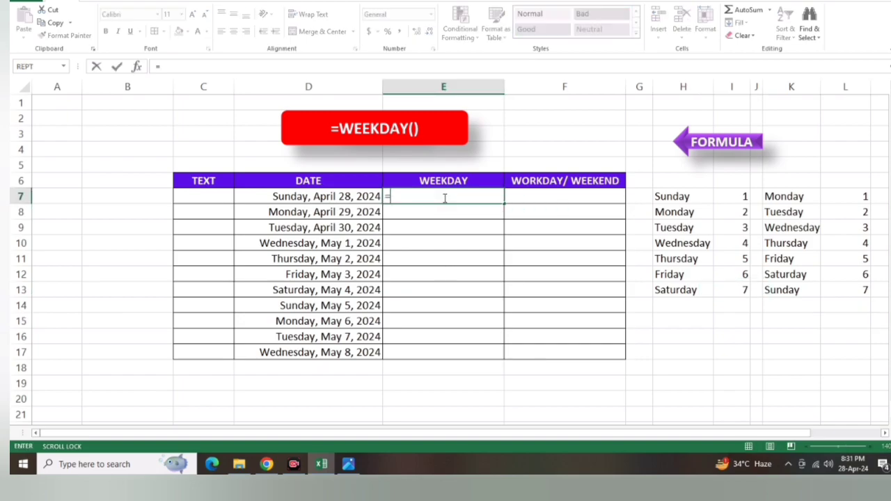
pyautogui.write('week')
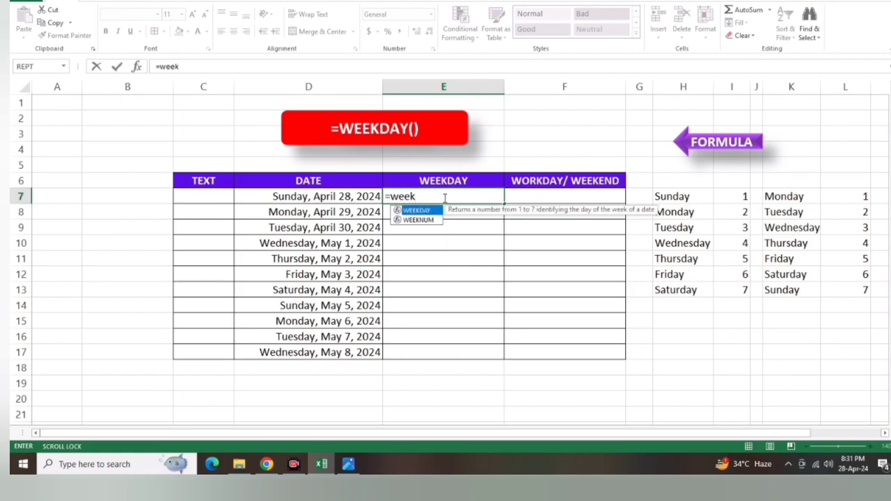
pyautogui.write('da')
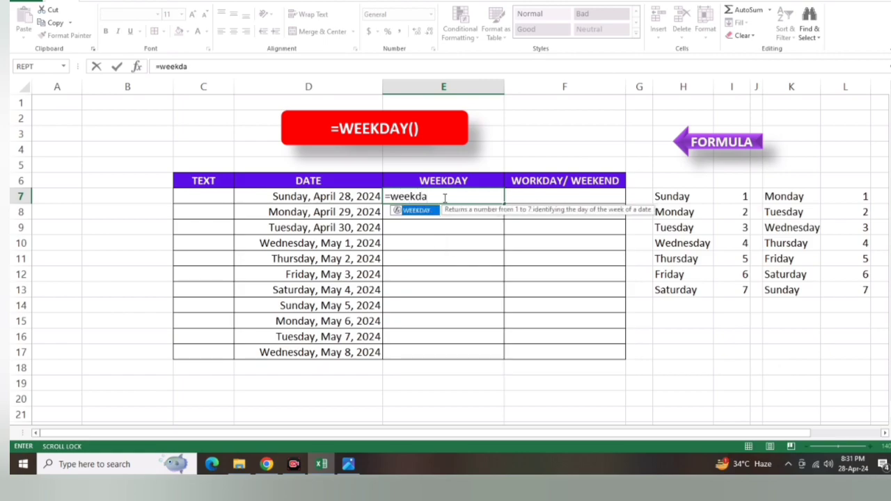
pyautogui.write('y(')
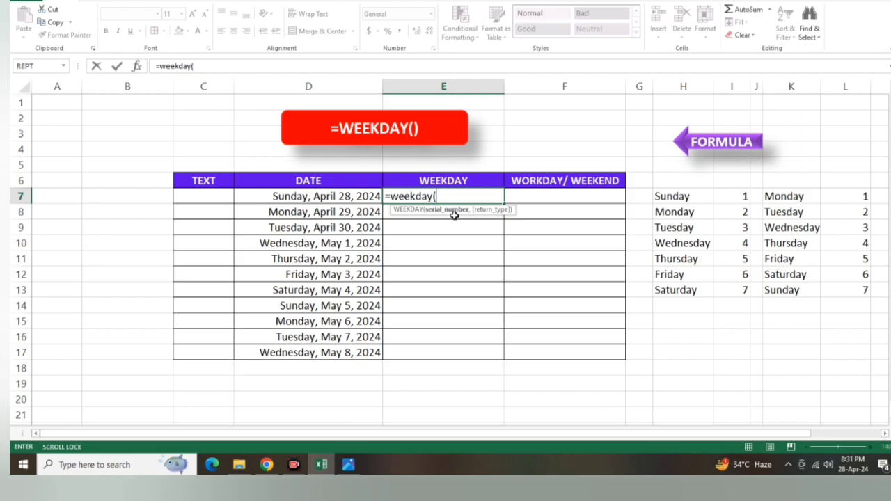
pyautogui.click(324, 196)
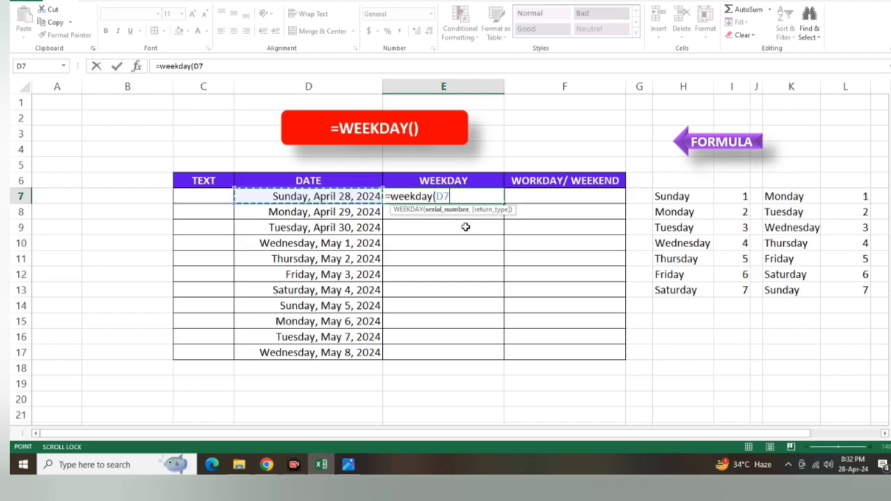
pyautogui.write(')')
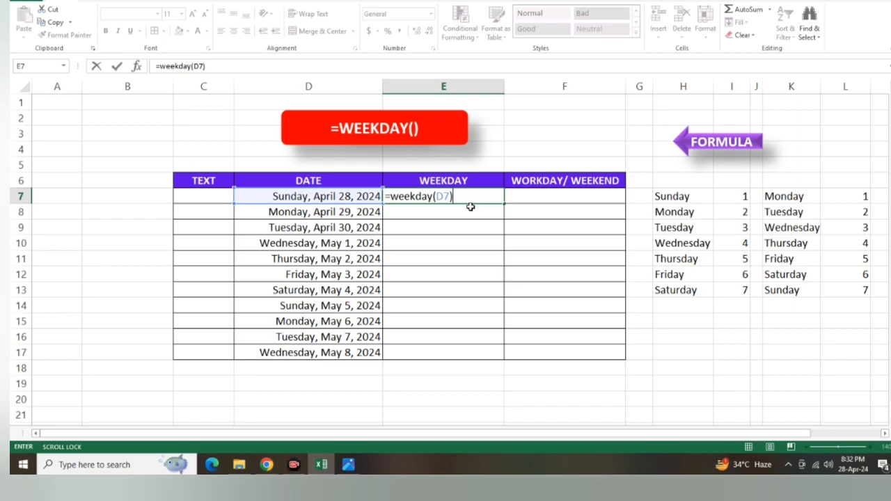
pyautogui.press('Return')
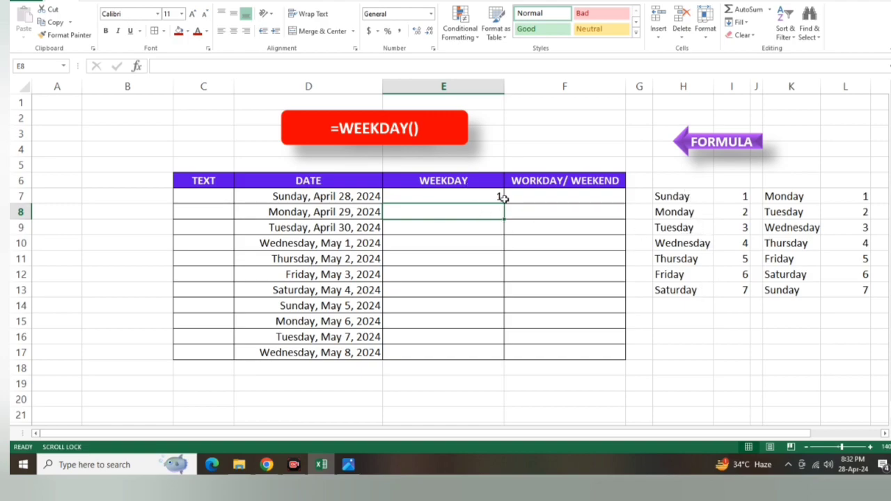
# - Fill the E7 formula down to E17 and compare the day numbers with the Sunday-first list in H7:I13
pyautogui.click(470, 198)
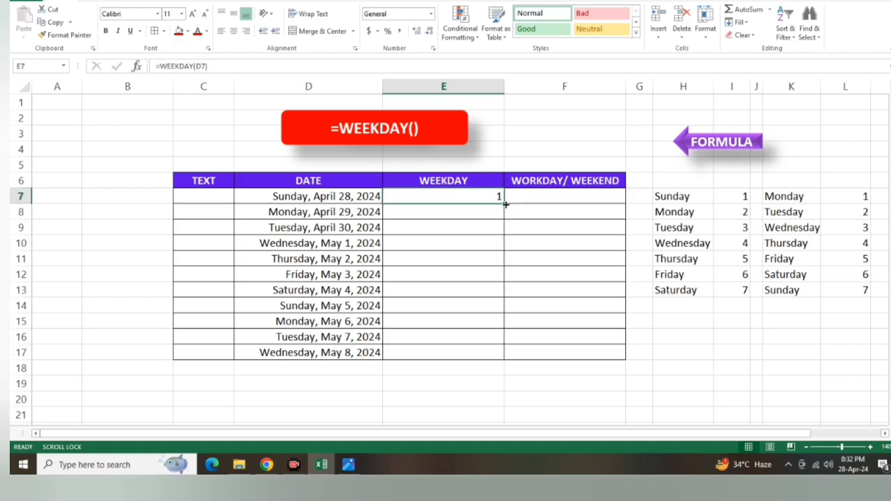
pyautogui.moveTo(501, 235); pyautogui.dragTo(497, 358)
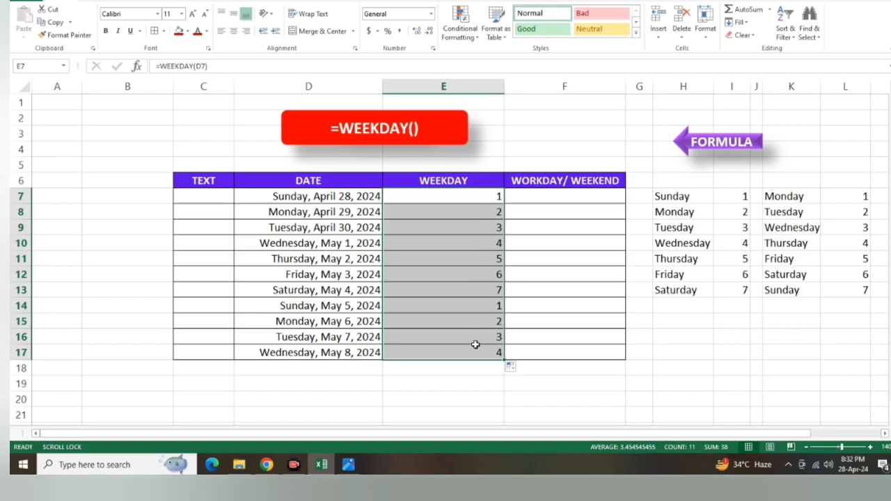
pyautogui.click(299, 293)
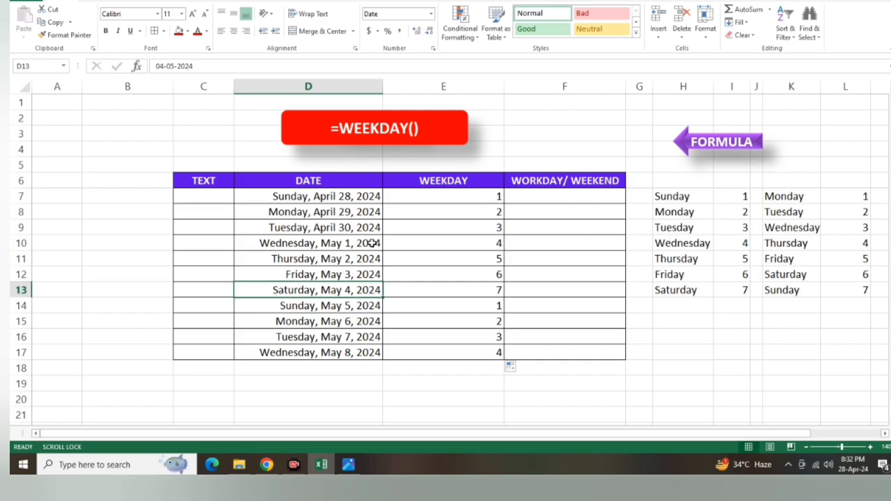
pyautogui.moveTo(688, 196); pyautogui.dragTo(737, 292)
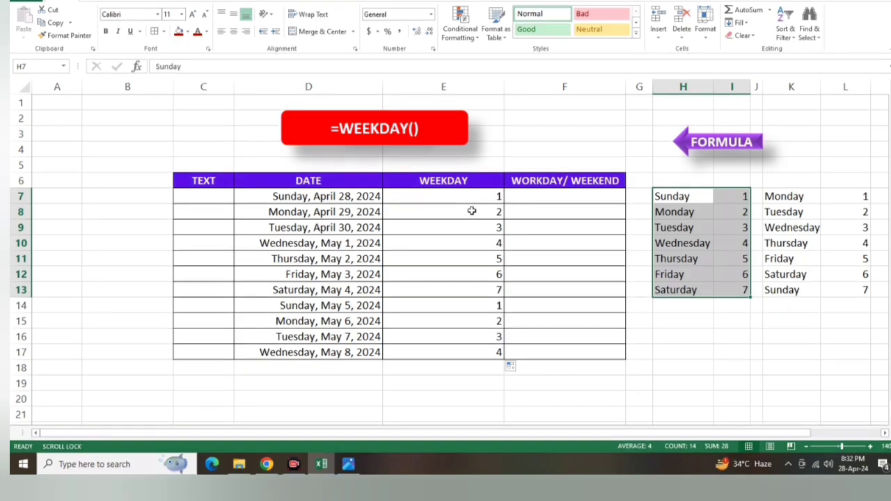
pyautogui.moveTo(676, 199); pyautogui.dragTo(730, 291)
pyautogui.click(710, 335)
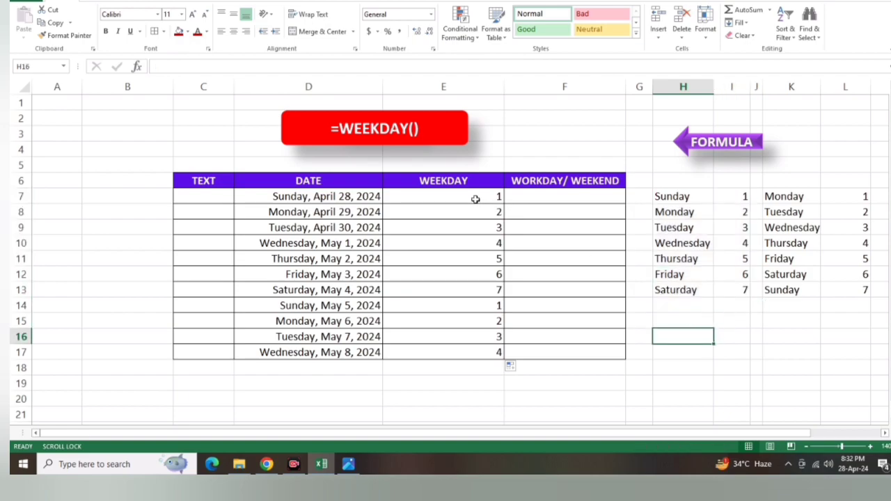
# - Clear the WEEKDAY results in E7:E17 and enter =WEEKDAY(D7,2) in E7 to number days from Monday
pyautogui.moveTo(476, 200); pyautogui.dragTo(458, 332)
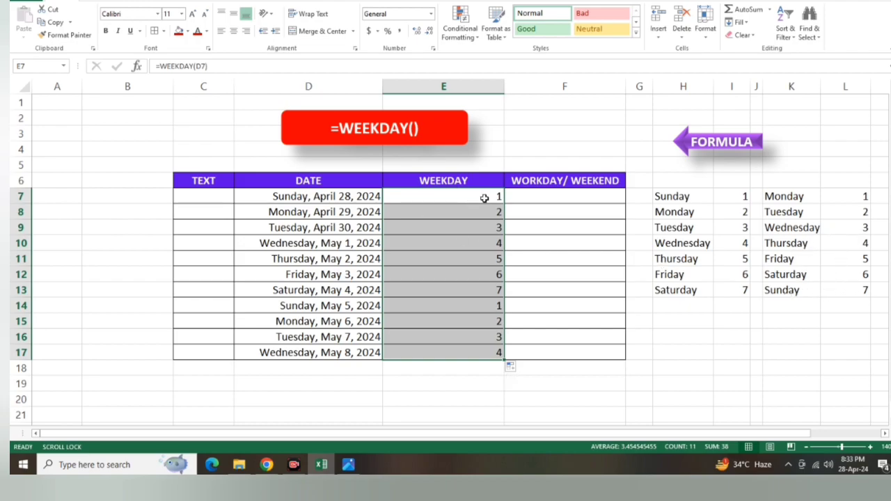
pyautogui.press('Delete')
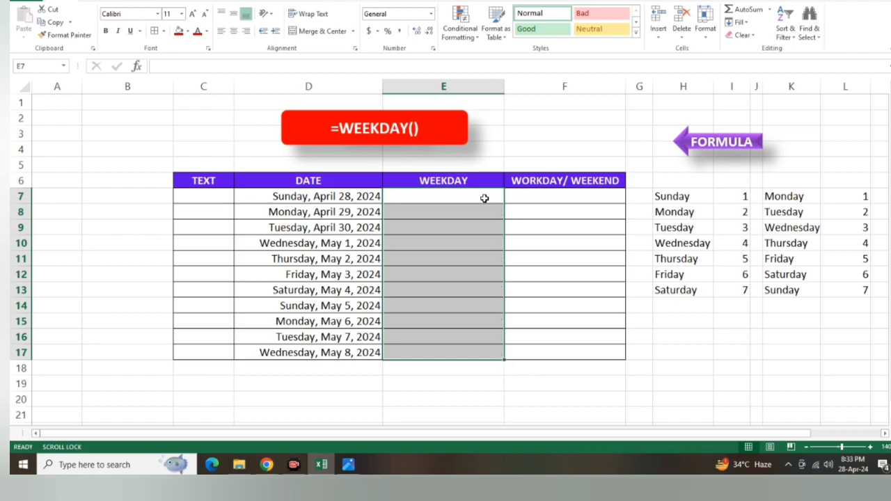
pyautogui.click(485, 201)
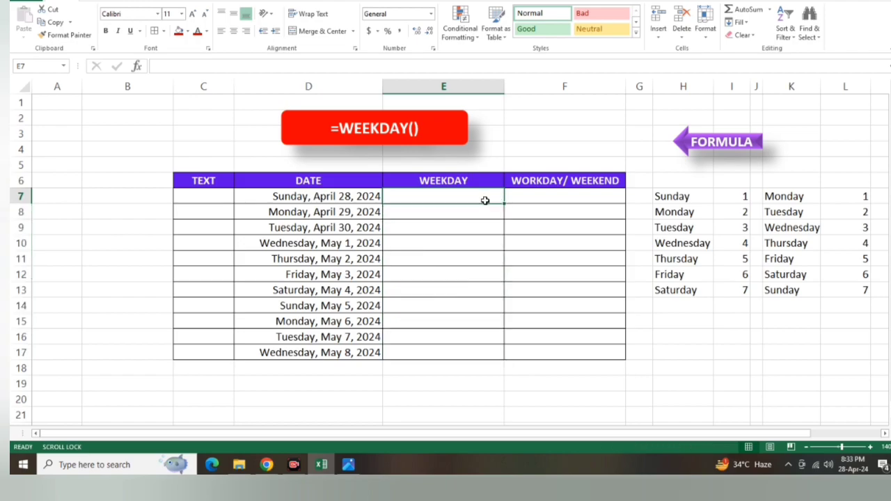
pyautogui.write('=')
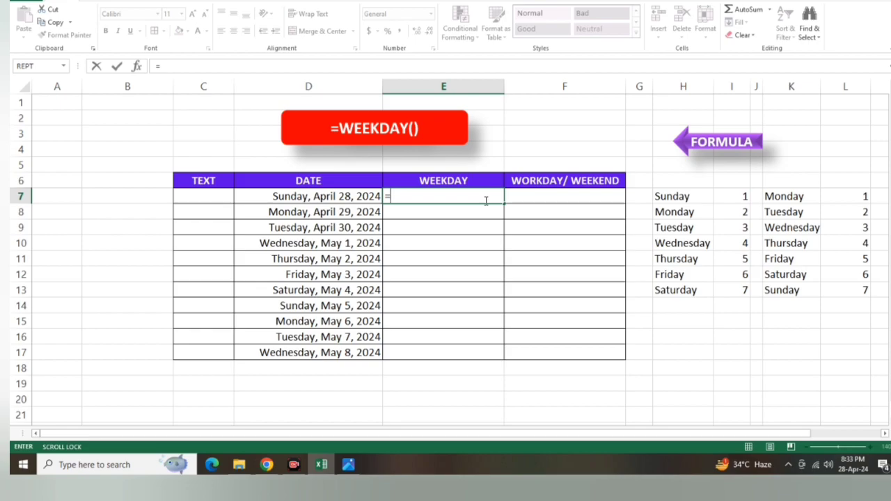
pyautogui.write('weekday')
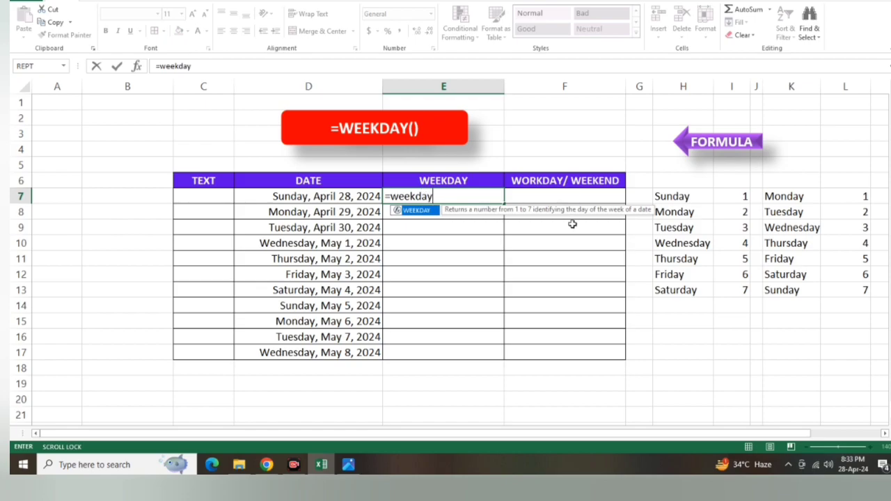
pyautogui.write('(')
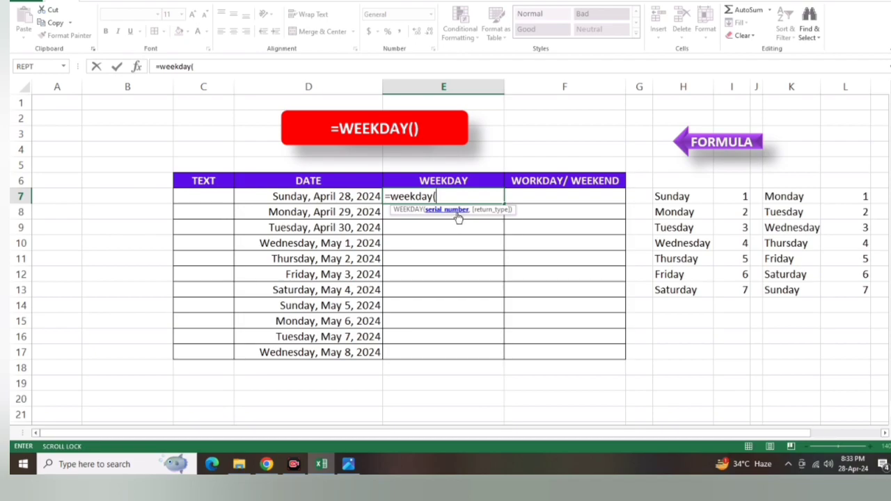
pyautogui.click(359, 197)
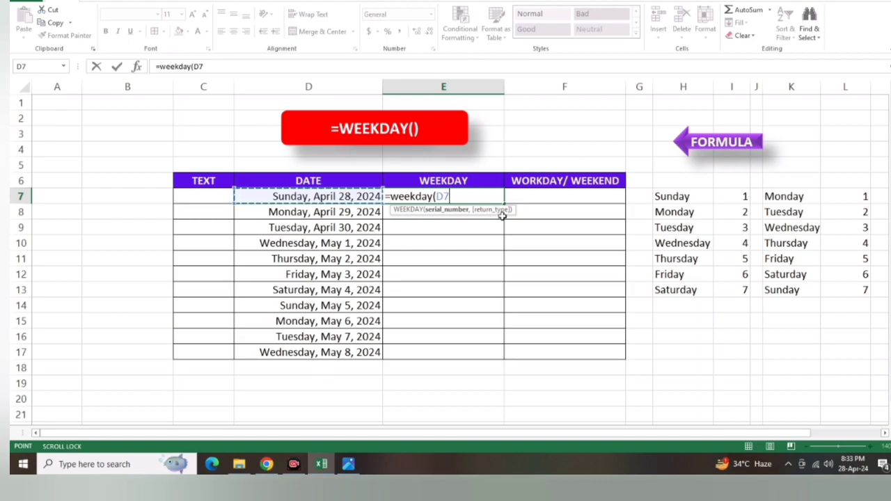
pyautogui.write(',')
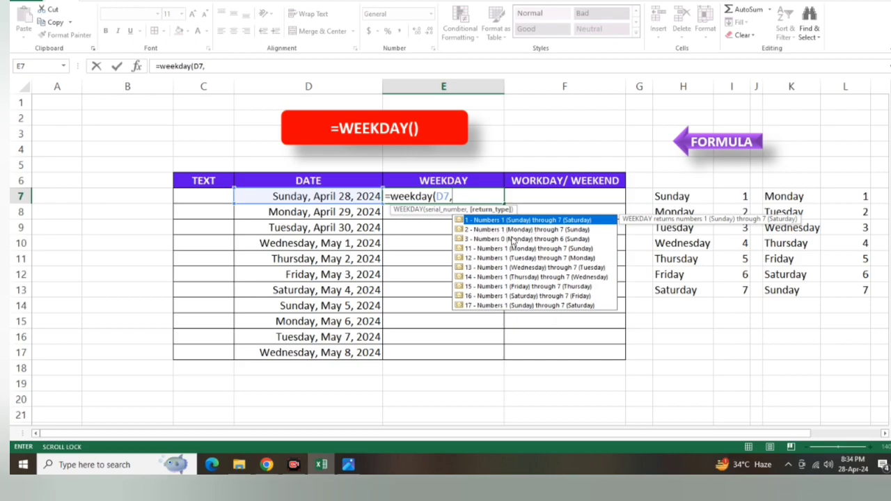
pyautogui.write('2')
pyautogui.write(')')
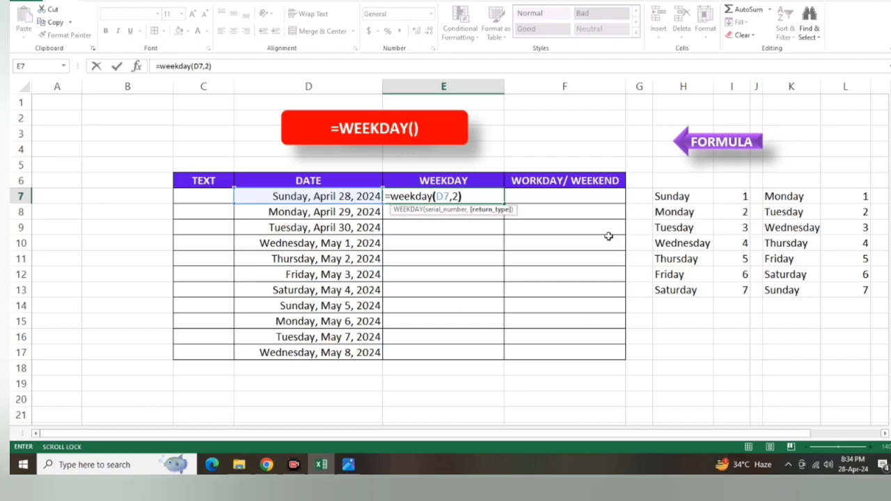
pyautogui.press('Return')
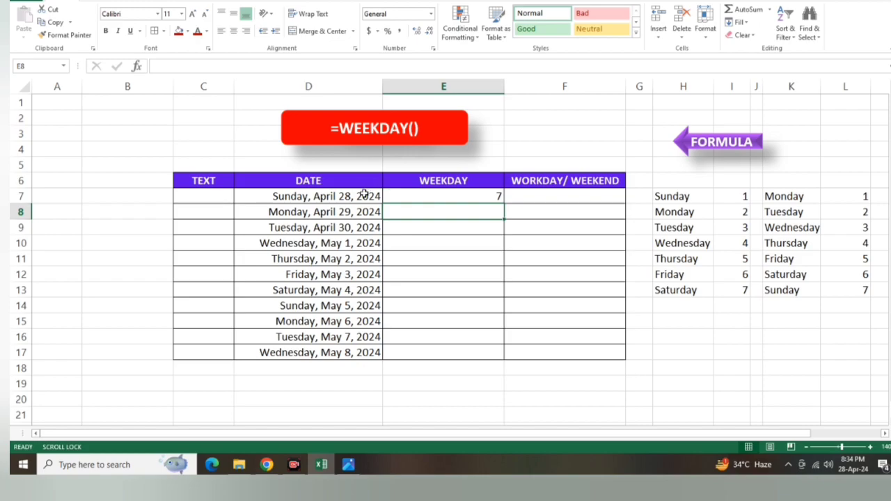
# - Fill the Monday-based WEEKDAY formula from E7 down to E17
pyautogui.click(485, 197)
pyautogui.moveTo(505, 203); pyautogui.dragTo(499, 354)
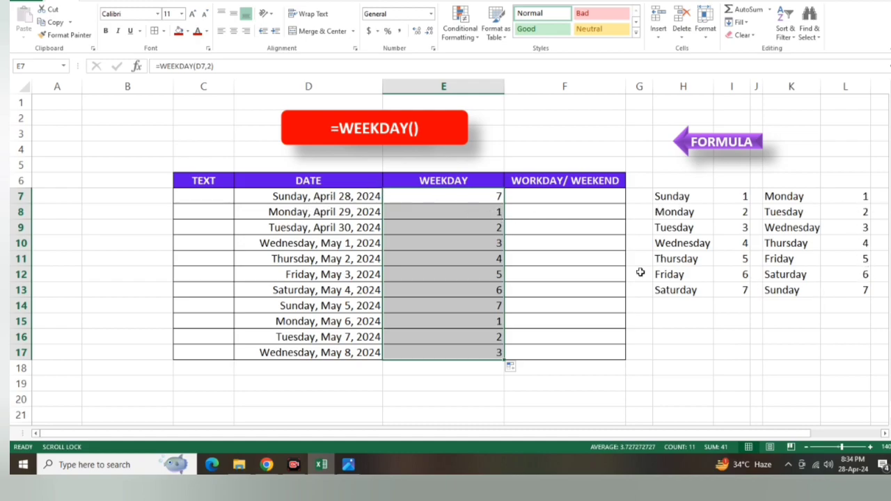
pyautogui.click(403, 202)
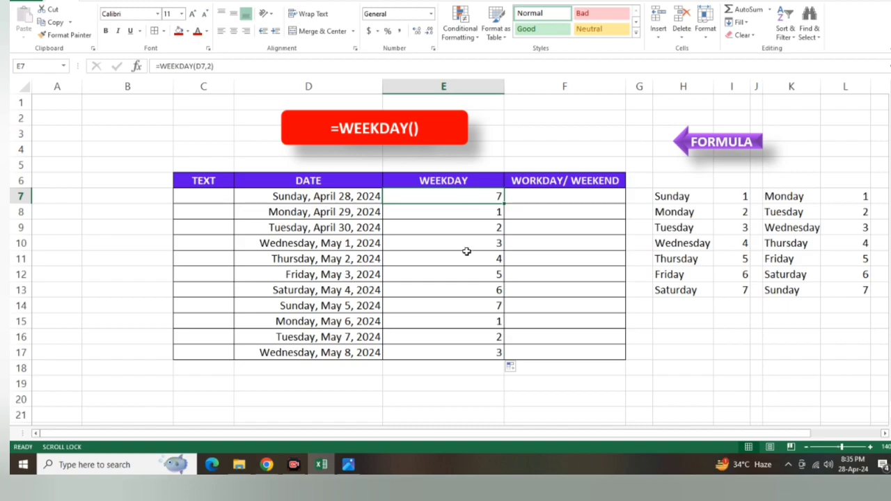
# - Clear both numbered weekday lists in H7:L13
pyautogui.moveTo(696, 195); pyautogui.dragTo(845, 294)
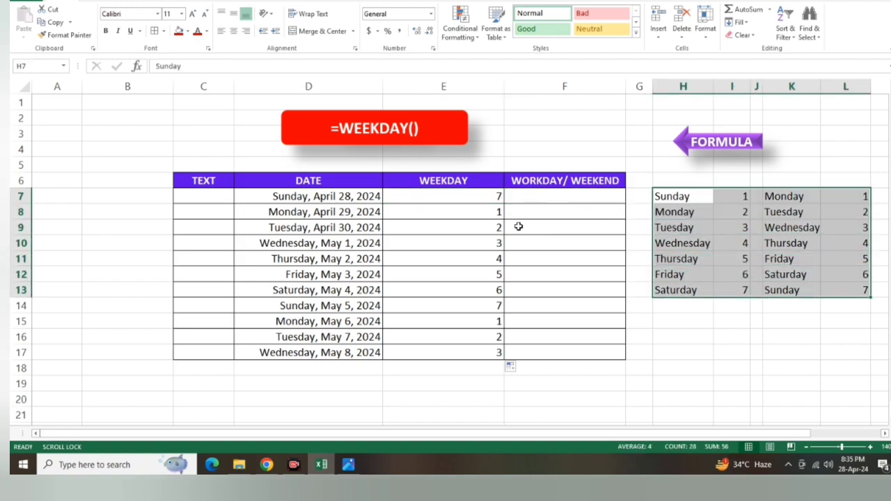
pyautogui.click(472, 196)
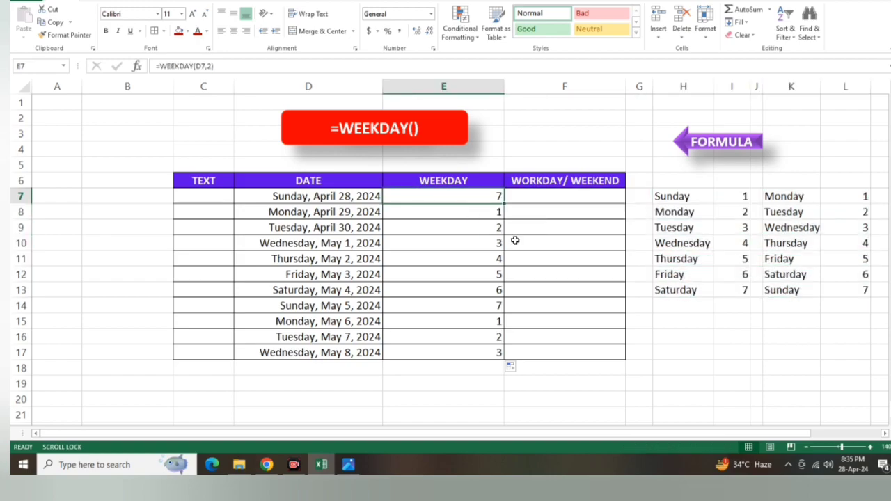
pyautogui.moveTo(688, 196)
pyautogui.mouseDown()
pyautogui.moveTo(794, 227)
pyautogui.moveTo(867, 263)
pyautogui.moveTo(845, 294)
pyautogui.mouseUp()
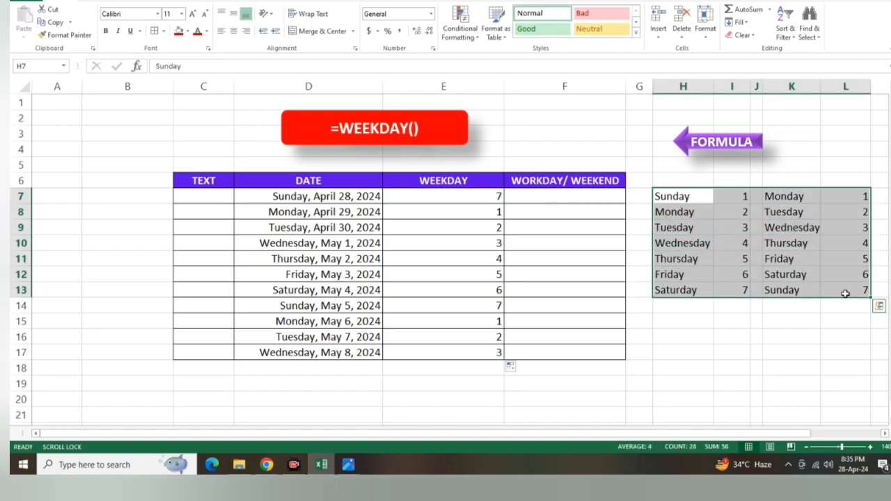
pyautogui.press('Delete')
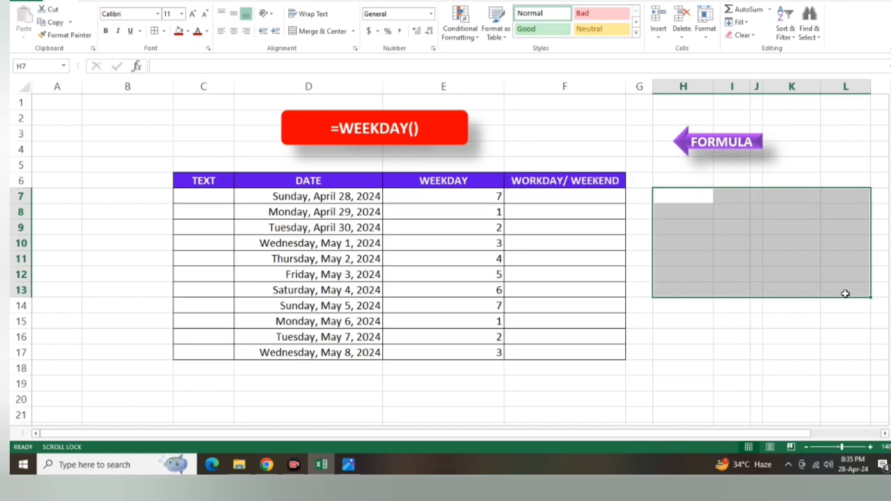
# - Remove the return type from E7 so the formula reads =WEEKDAY(D7), and fill it down to E17
pyautogui.doubleClick(487, 199)
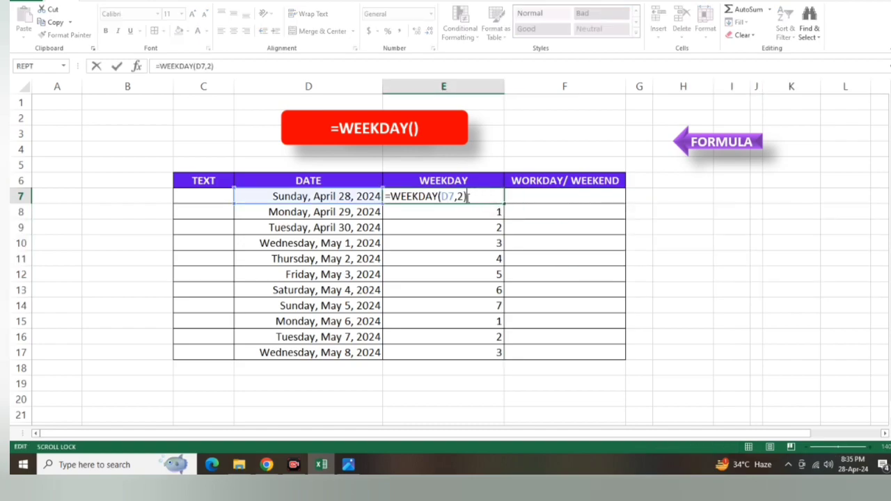
pyautogui.click(464, 197)
pyautogui.press('BackSpace')
pyautogui.press('BackSpace')
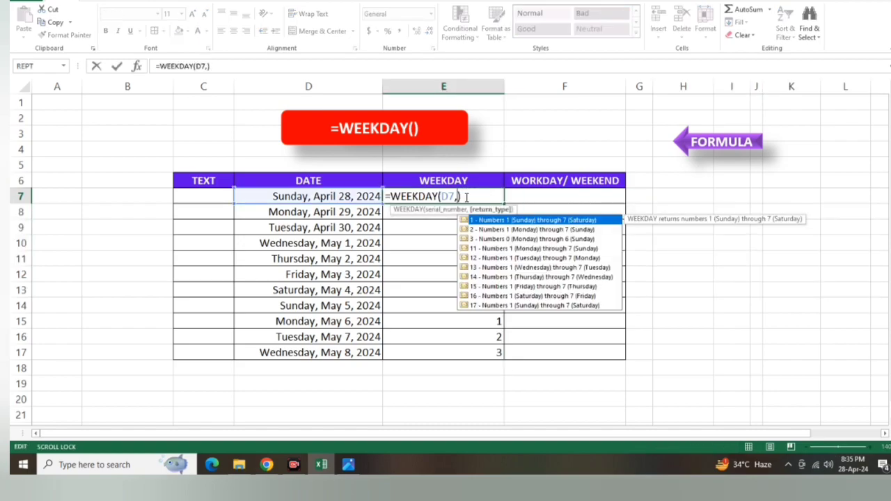
pyautogui.press('Return')
pyautogui.click(479, 195)
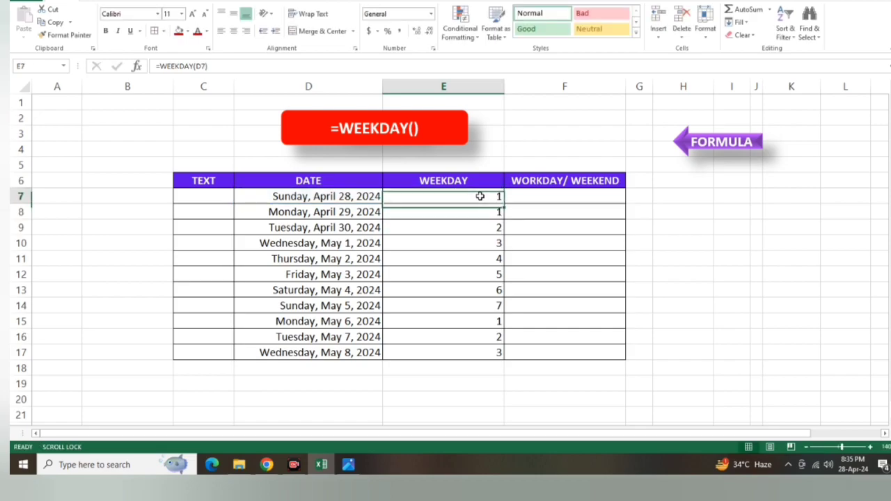
pyautogui.moveTo(504, 203); pyautogui.dragTo(502, 356)
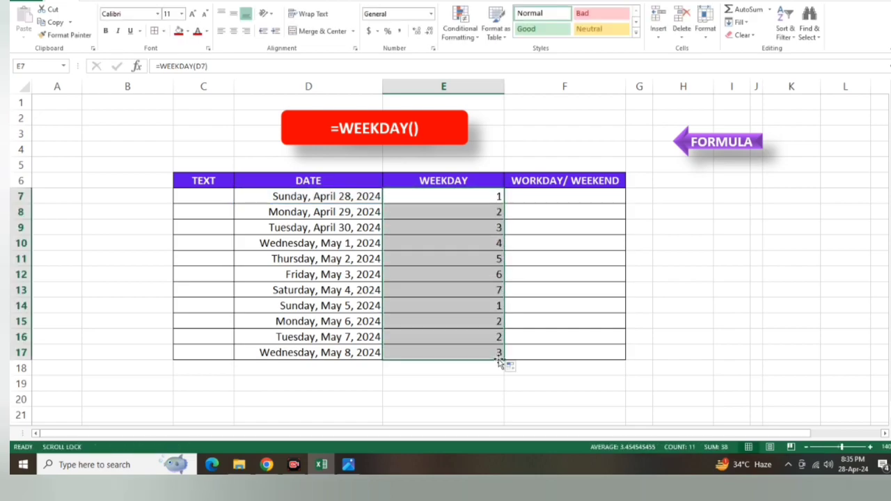
pyautogui.click(748, 257)
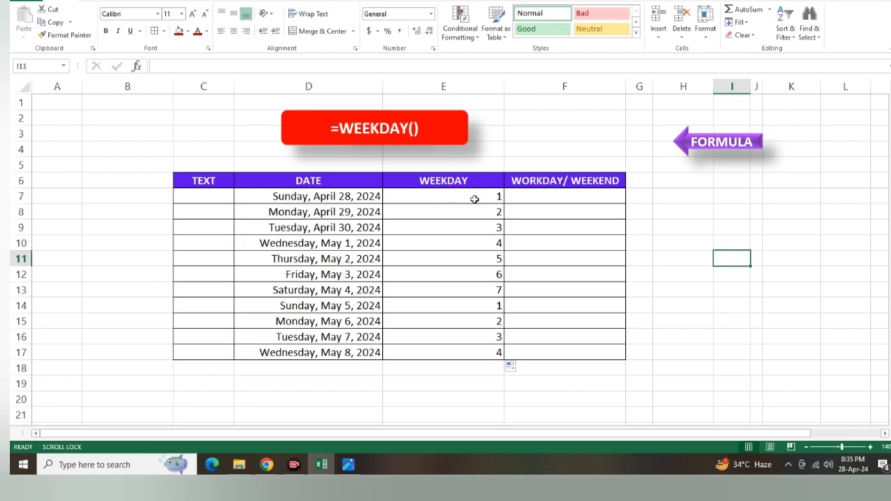
# - Change the dates in D7:D17 to the short date format
pyautogui.moveTo(358, 197); pyautogui.dragTo(347, 352)
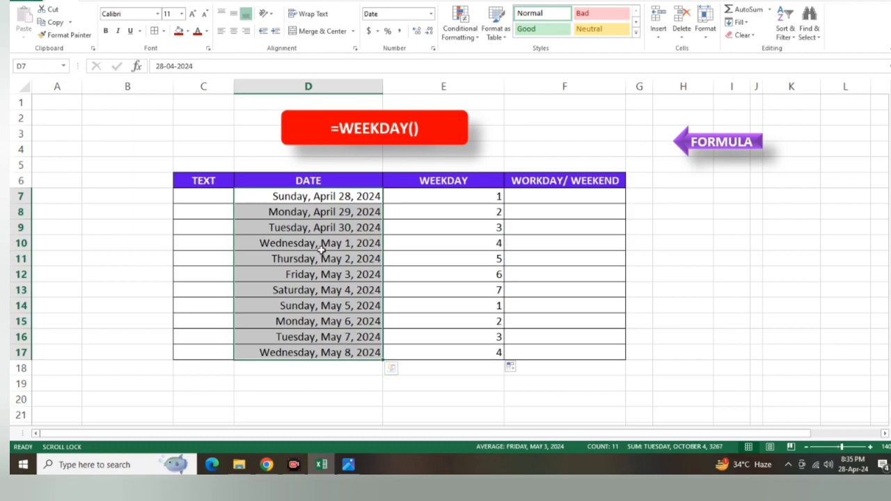
pyautogui.click(430, 14)
pyautogui.click(408, 132)
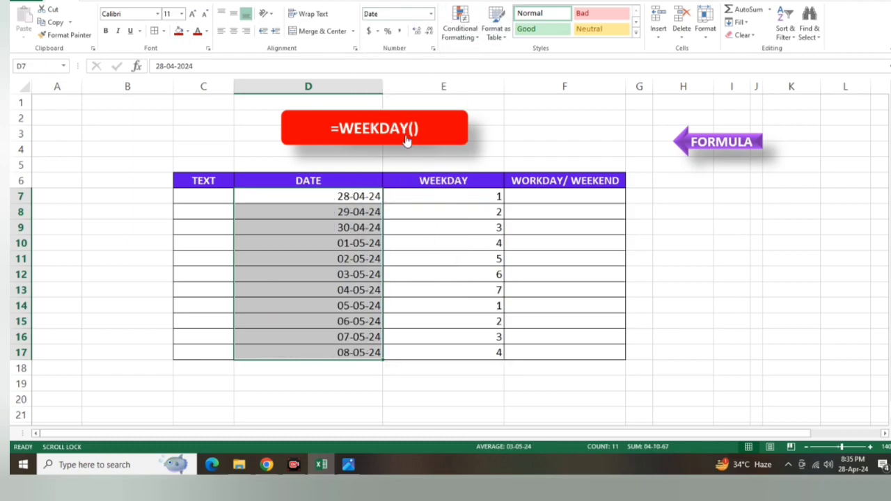
pyautogui.click(446, 200)
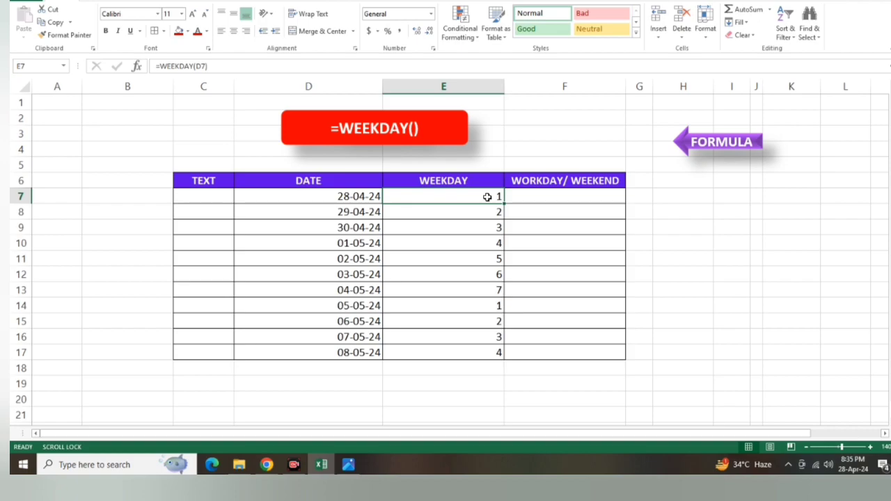
# - Enter the formula =TEXT(D7,"ddd") in the TEXT cell C7 to return the abbreviated day name
pyautogui.click(195, 198)
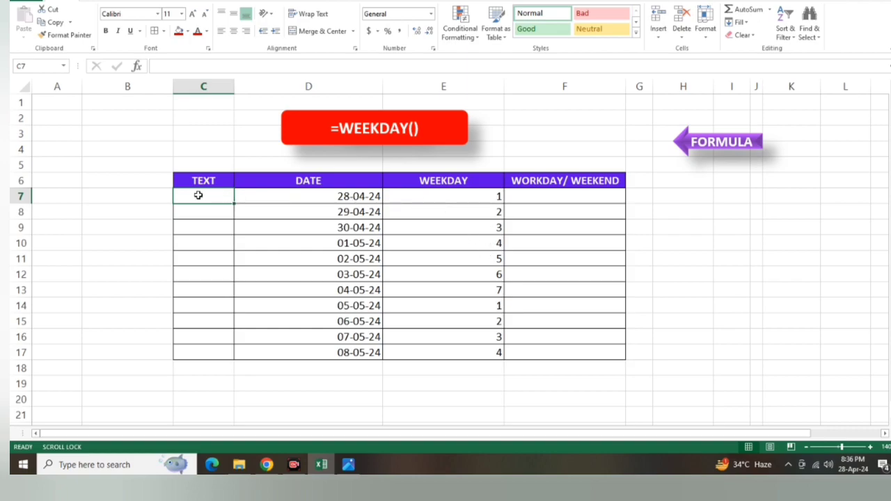
pyautogui.write('=')
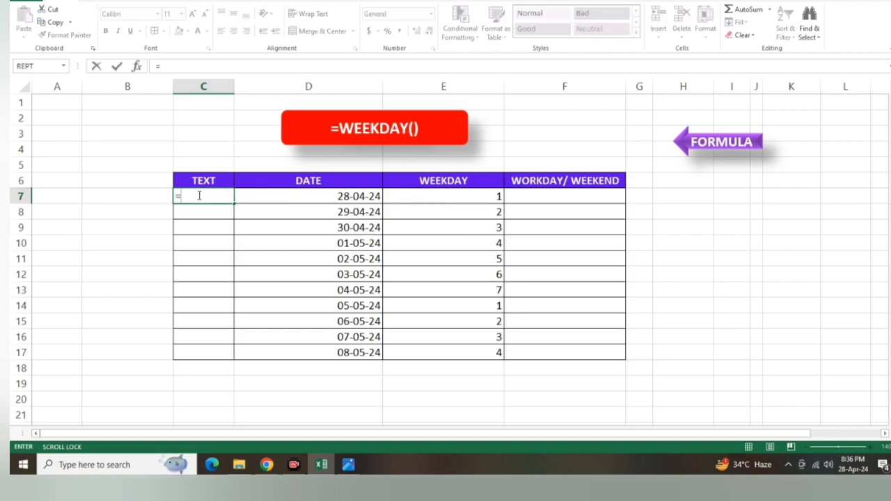
pyautogui.write('t')
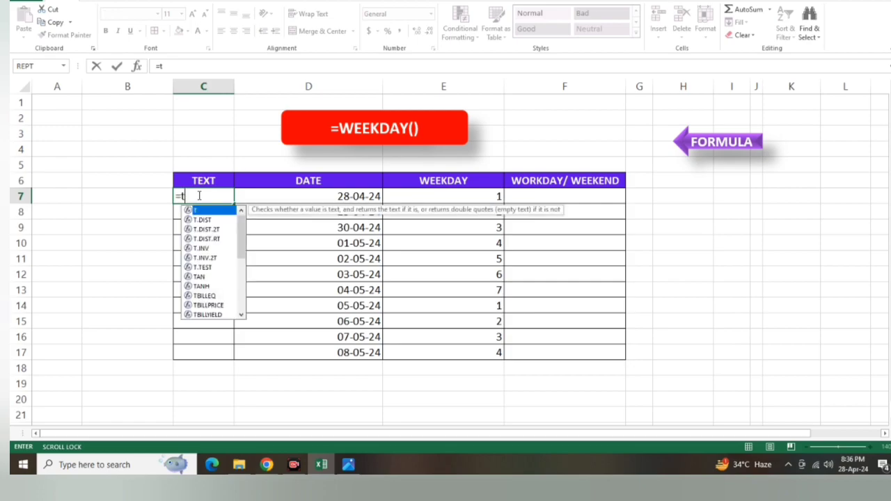
pyautogui.write('ext')
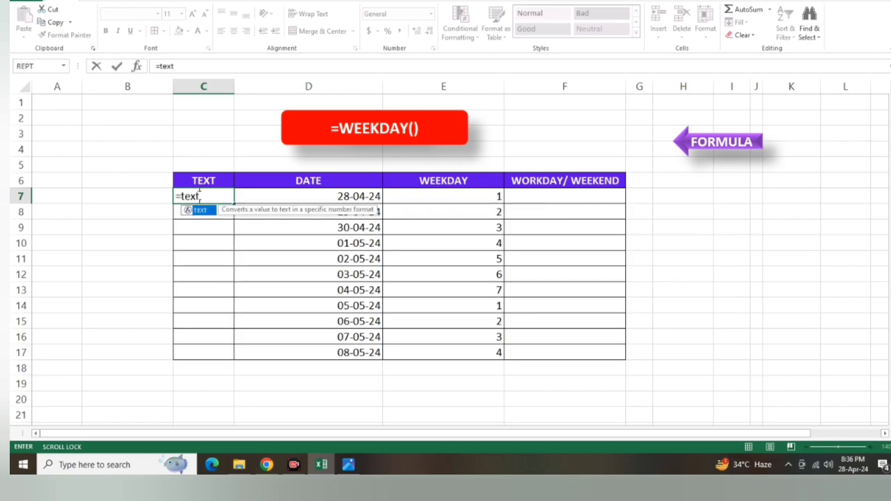
pyautogui.write('(')
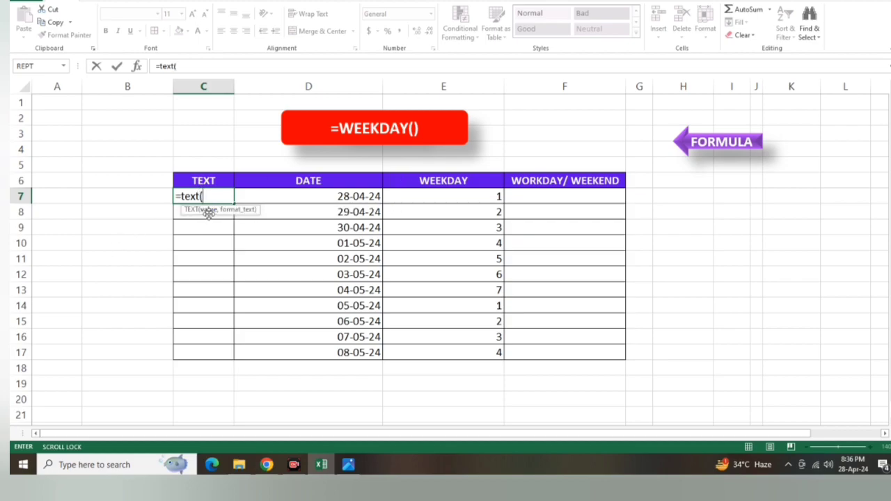
pyautogui.click(342, 196)
pyautogui.write(',"')
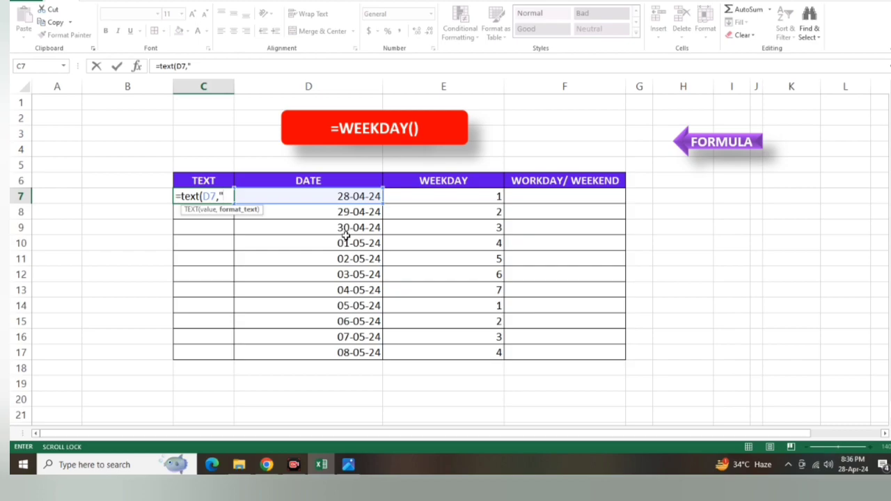
pyautogui.write('ddd')
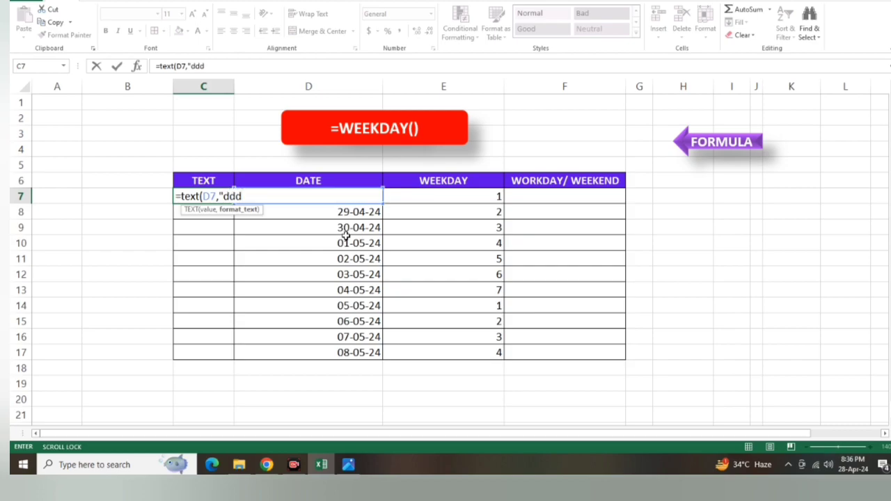
pyautogui.write('")')
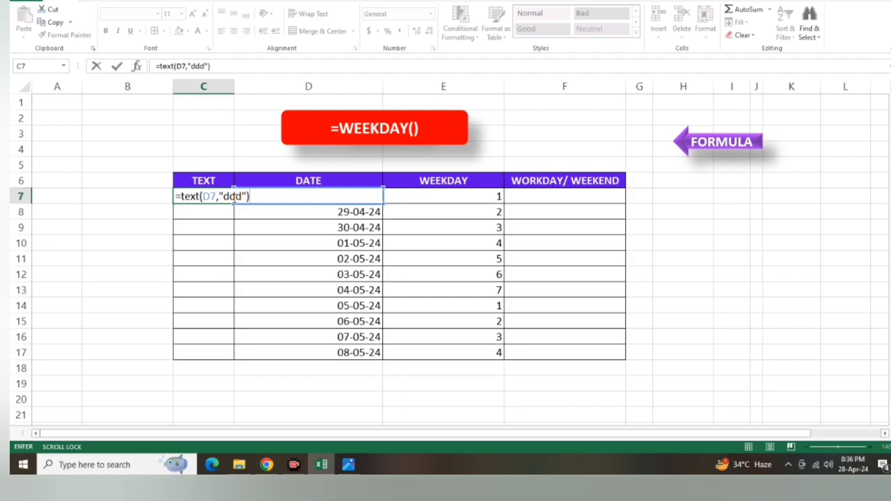
pyautogui.press('Return')
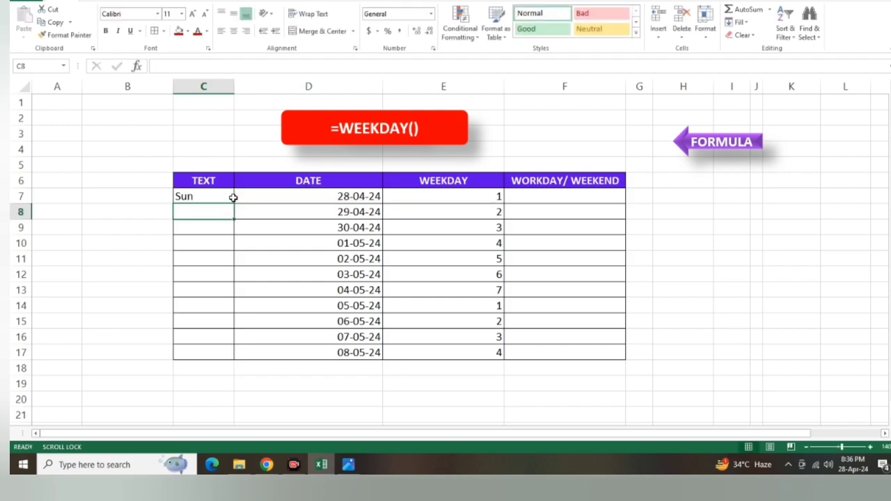
# - Extend the C7 format code to "dddd" for full day names and fill the TEXT formula down to C17
pyautogui.doubleClick(187, 196)
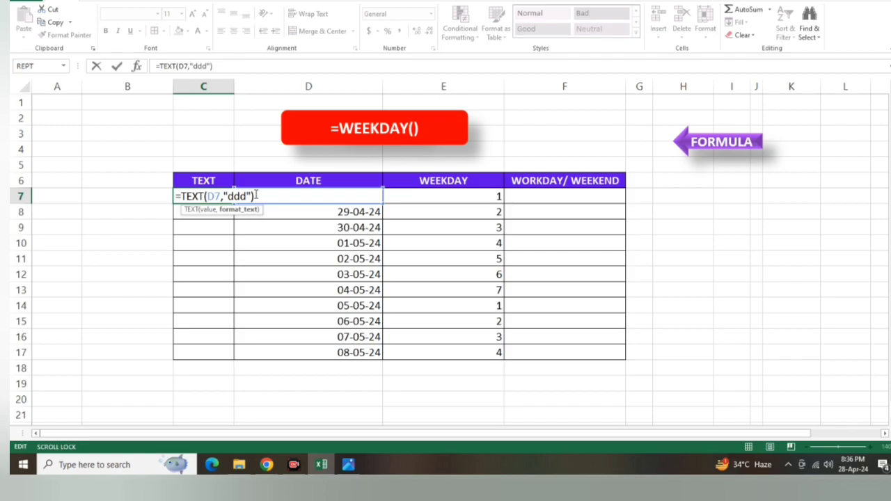
pyautogui.write('d')
pyautogui.hotkey('ctrl', 'Return')
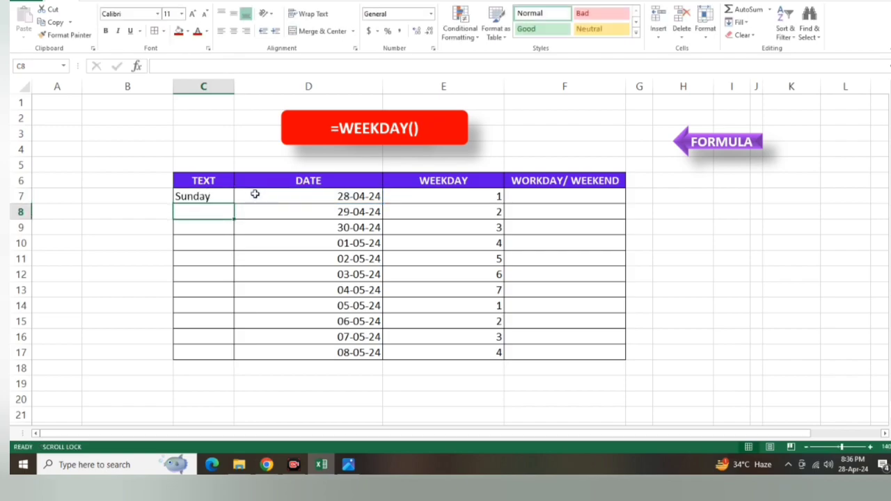
pyautogui.moveTo(234, 211); pyautogui.dragTo(223, 360)
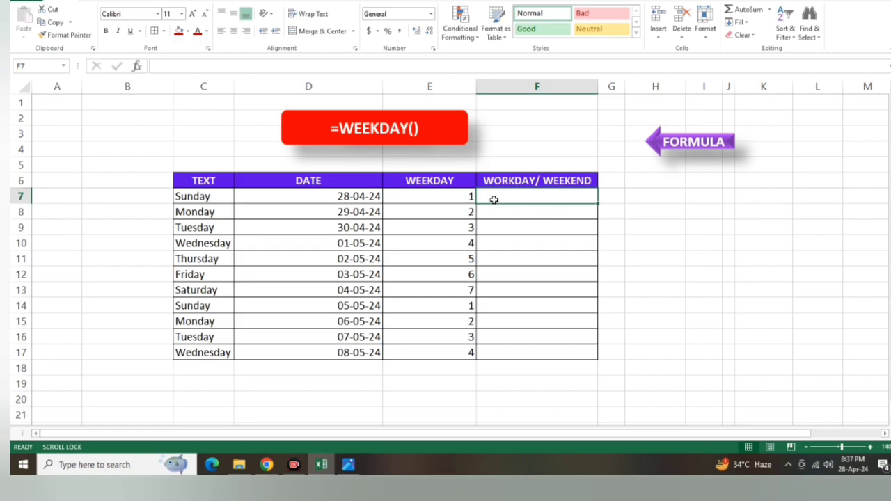
# - Enter the function name IF in capitals in cell F2 above the WORKDAY/ WEEKEND column
pyautogui.click(551, 121)
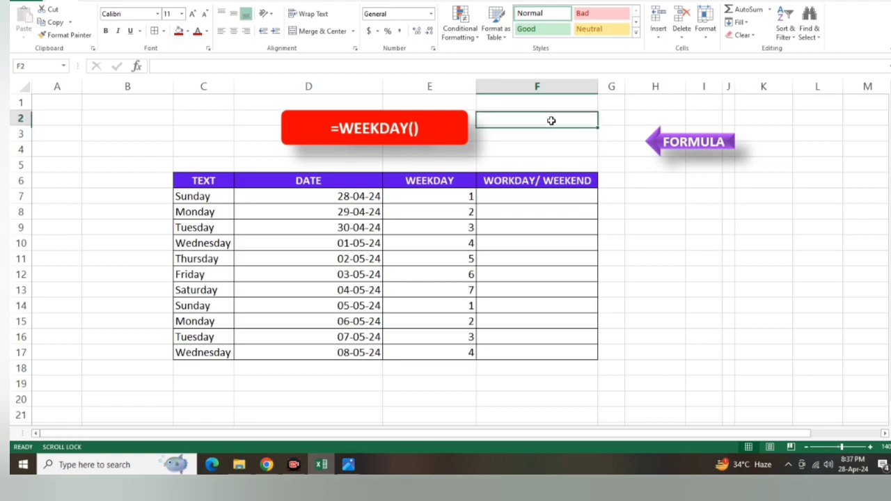
pyautogui.write('if')
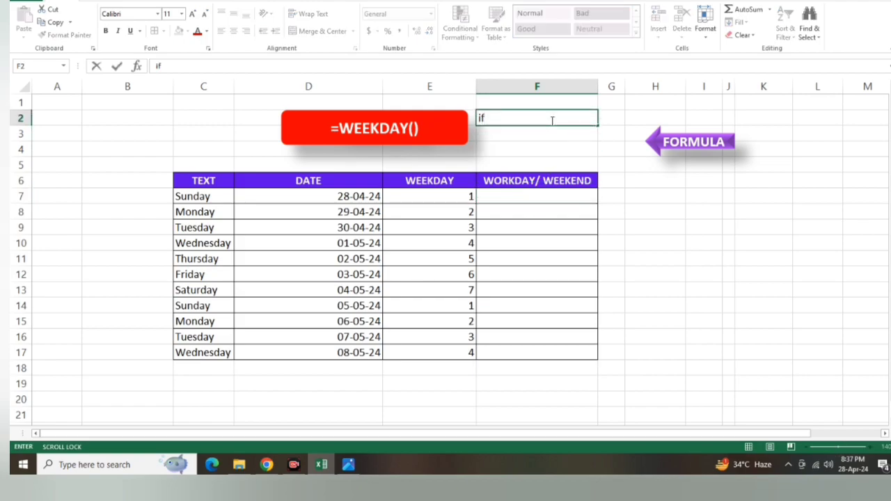
pyautogui.press('Return')
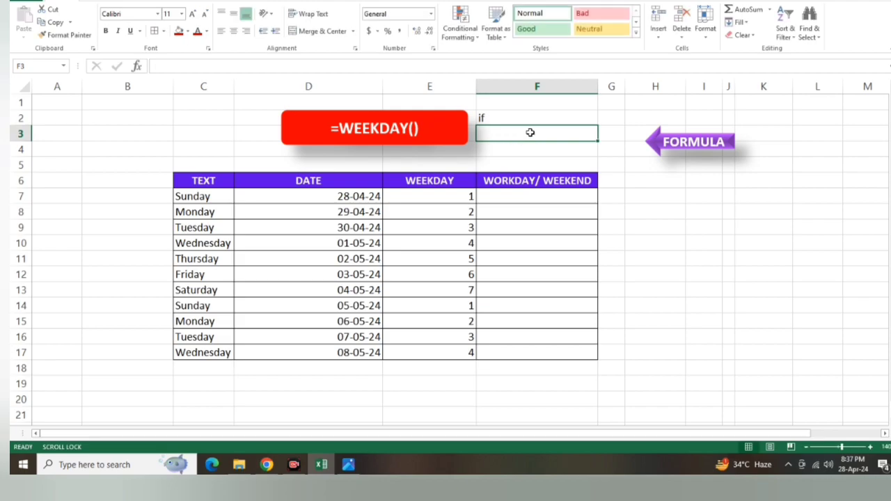
pyautogui.click(509, 119)
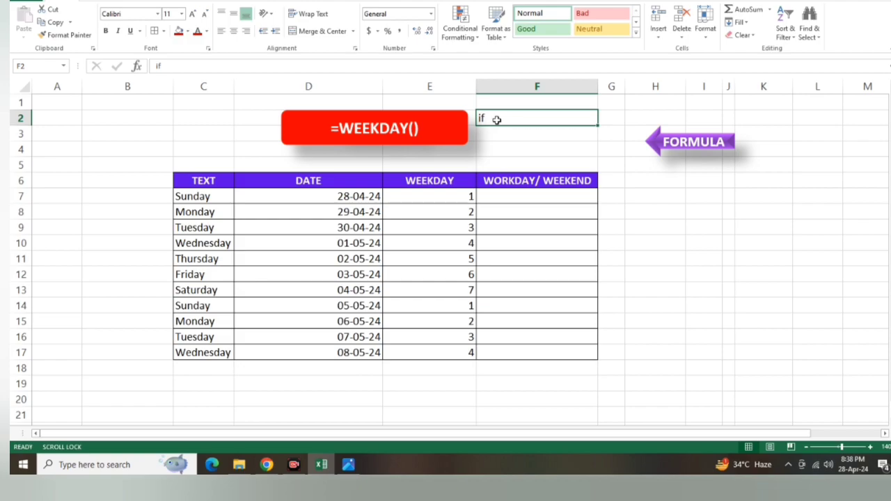
pyautogui.write('IF')
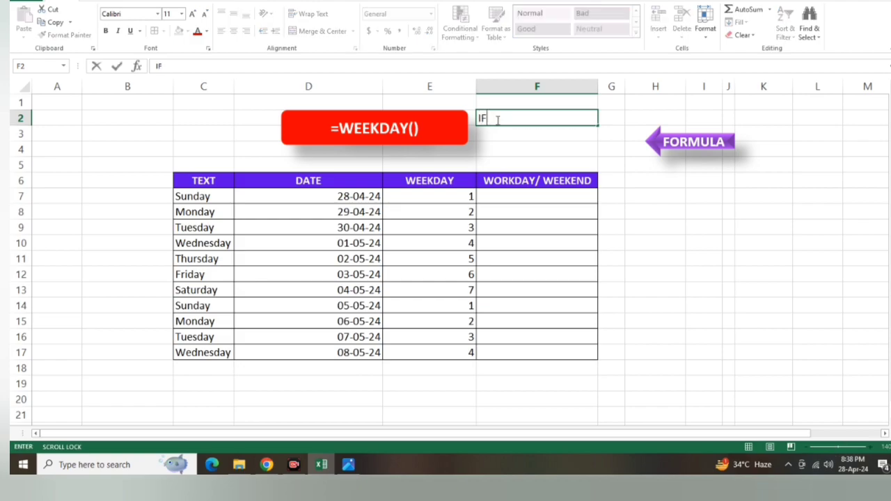
pyautogui.click(533, 222)
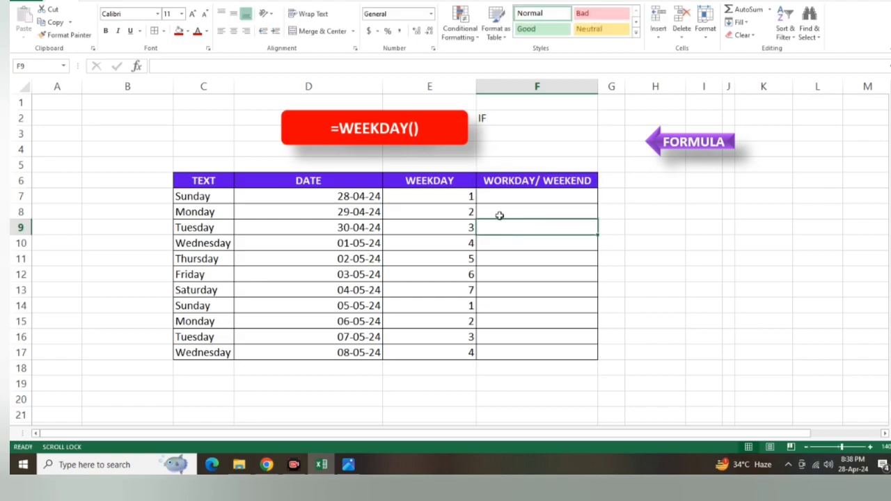
pyautogui.click(505, 203)
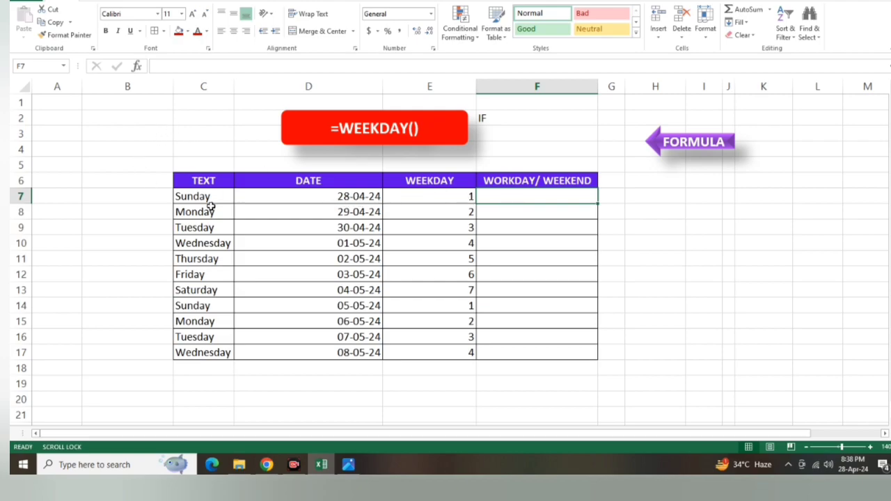
pyautogui.click(203, 86)
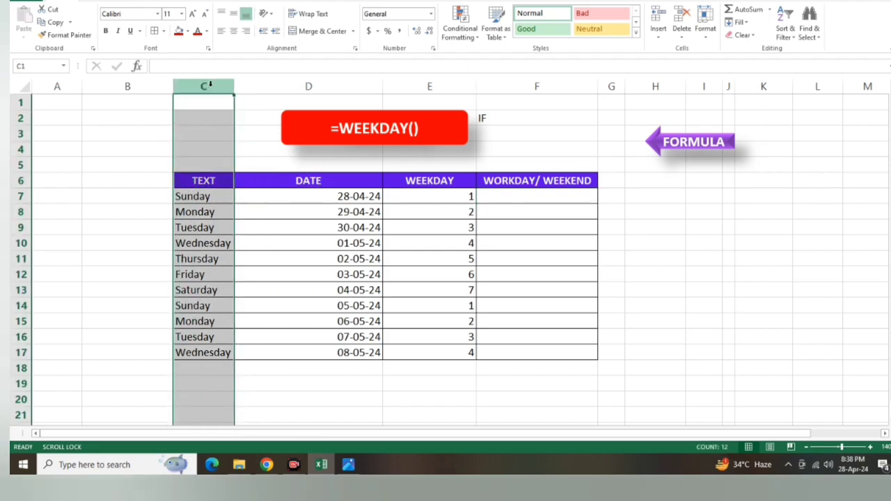
pyautogui.click(301, 247)
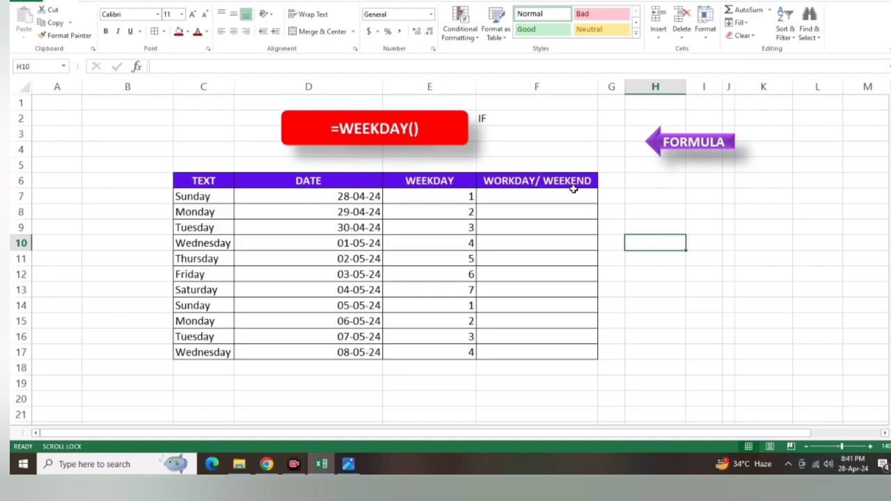
# - Clear the function name from cell F2 and enter IF there again
pyautogui.click(508, 120)
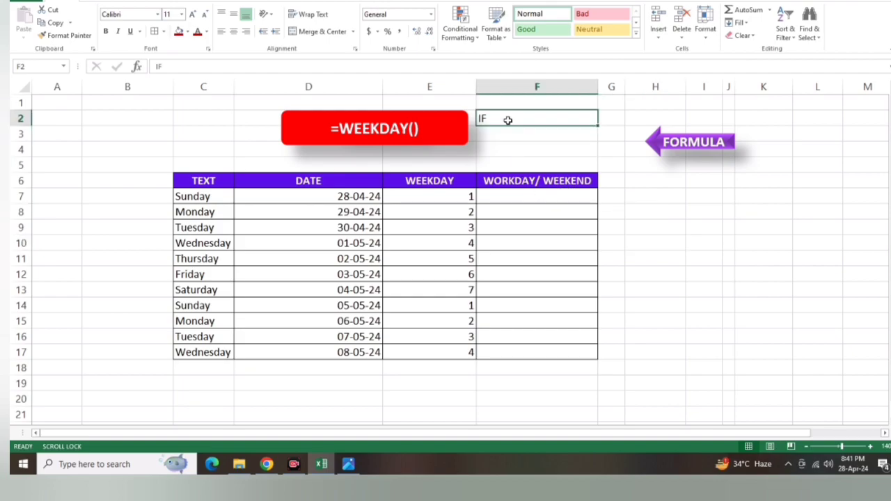
pyautogui.press('Delete')
pyautogui.click(522, 139)
pyautogui.click(509, 119)
pyautogui.click(534, 148)
pyautogui.click(512, 120)
pyautogui.doubleClick(502, 118)
pyautogui.write('IF')
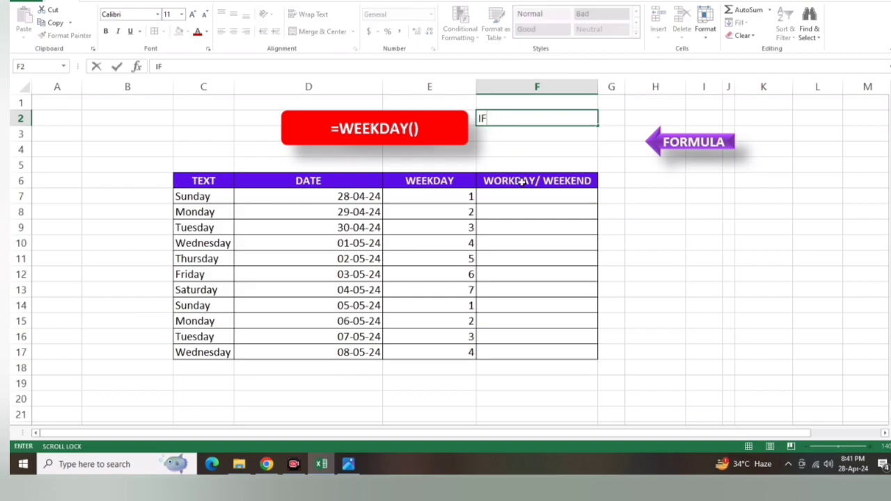
# - Start the F7 formula with =IF(WEEKDAY(D7)=1,"WEEKEND", so that Sundays are labelled as weekend
pyautogui.click(506, 199)
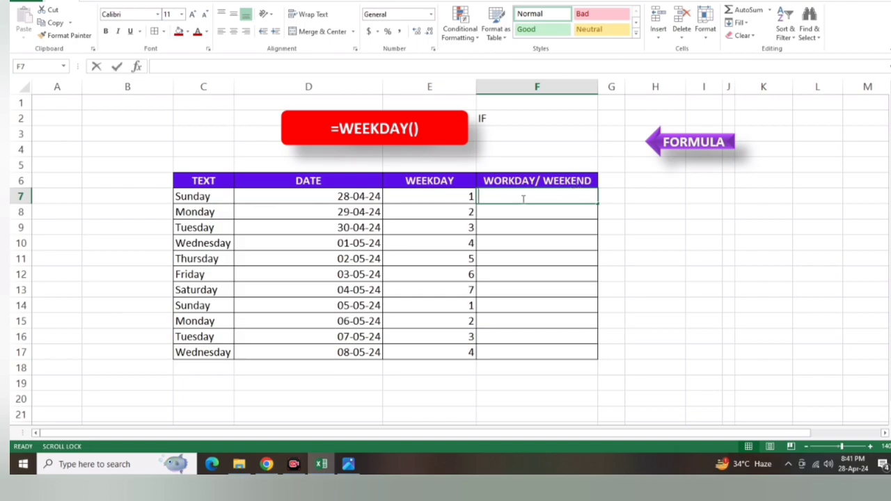
pyautogui.write('=IF')
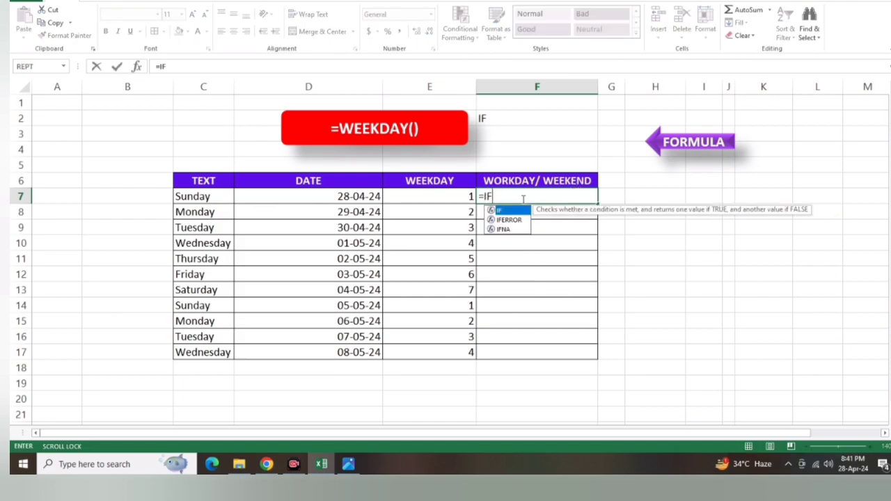
pyautogui.write('(')
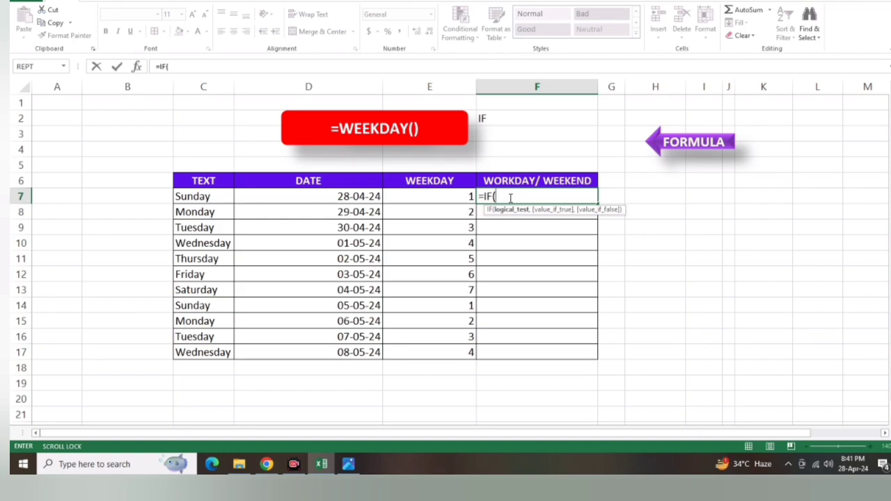
pyautogui.write('WEEKDAY')
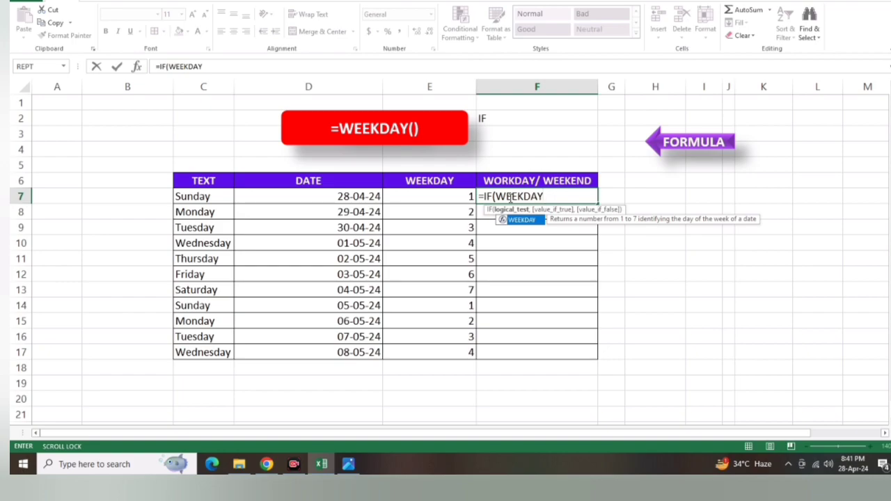
pyautogui.write('(')
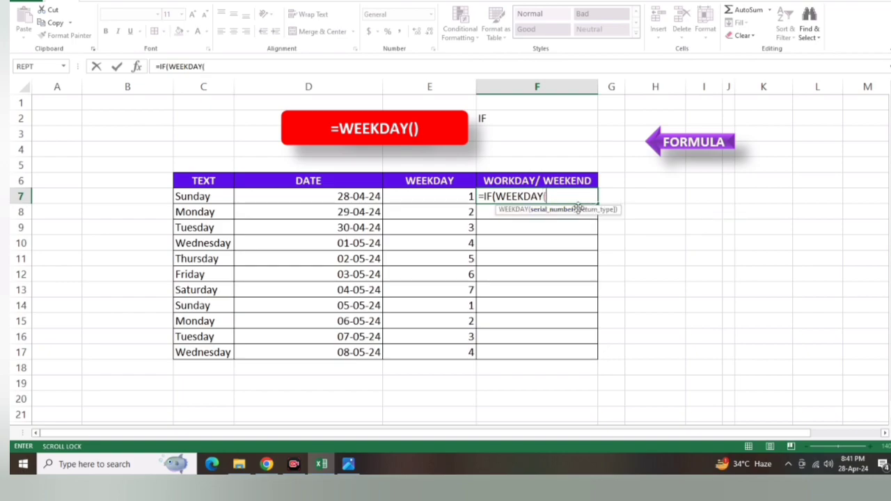
pyautogui.click(356, 197)
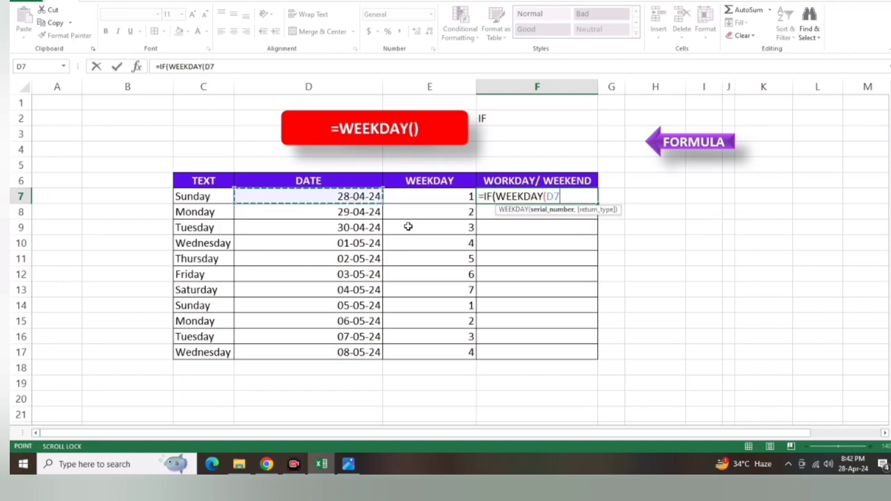
pyautogui.write(')')
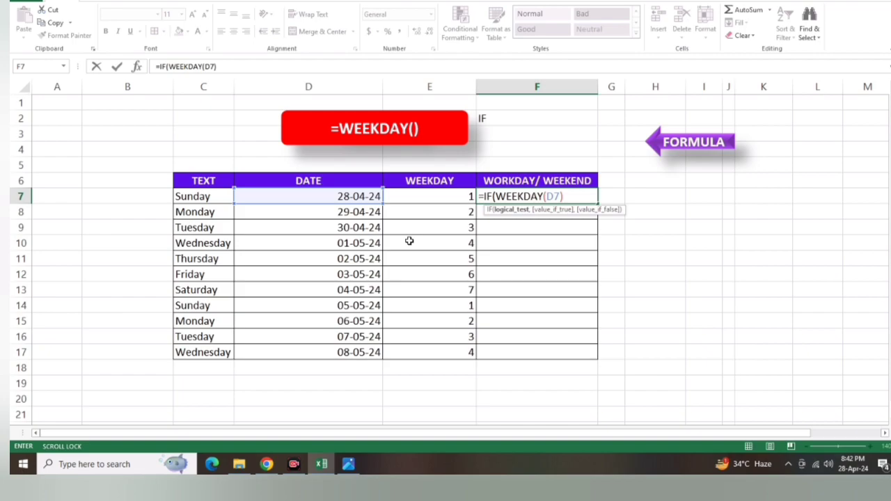
pyautogui.write('=1,')
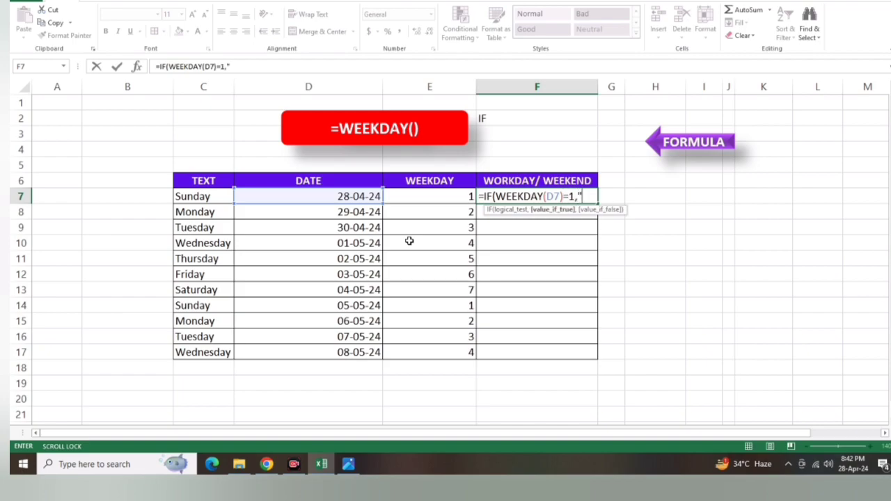
pyautogui.write('"WEEKEND')
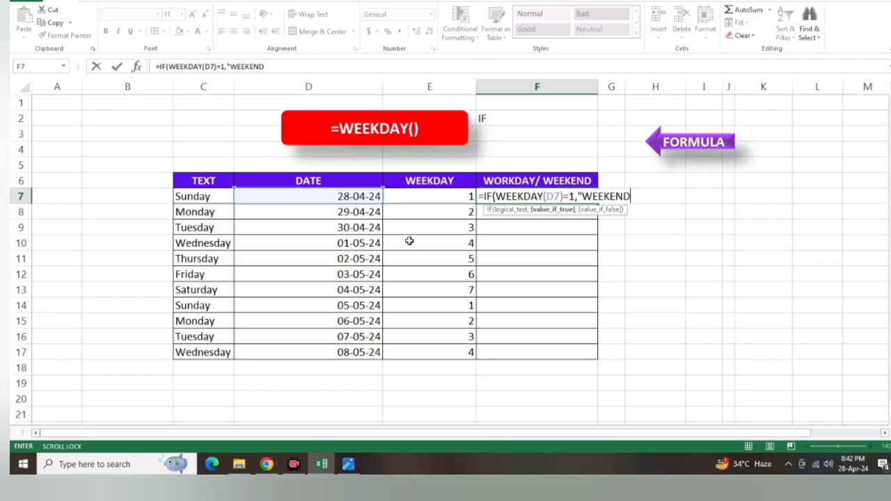
pyautogui.write('",')
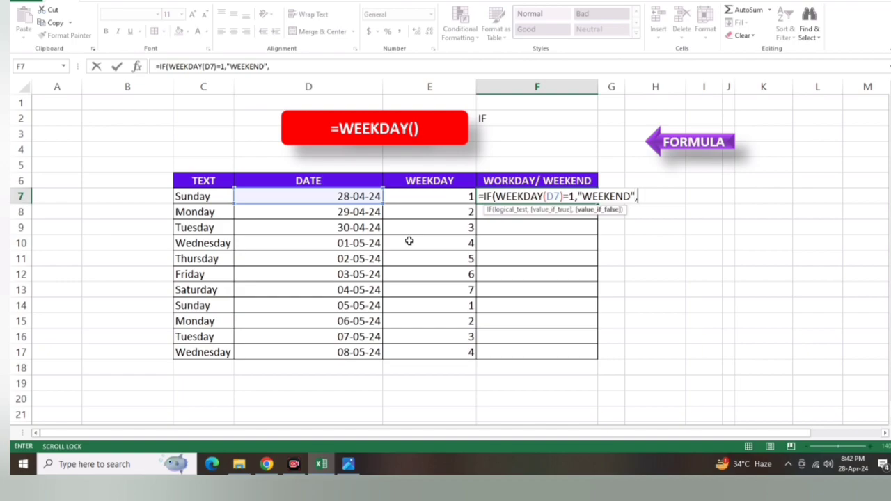
# - Nest a second condition in the F7 formula, IF(WEEKDAY(D7)=7,"WEEKEND", so that Saturdays are also labelled as weekend
pyautogui.write('IF')
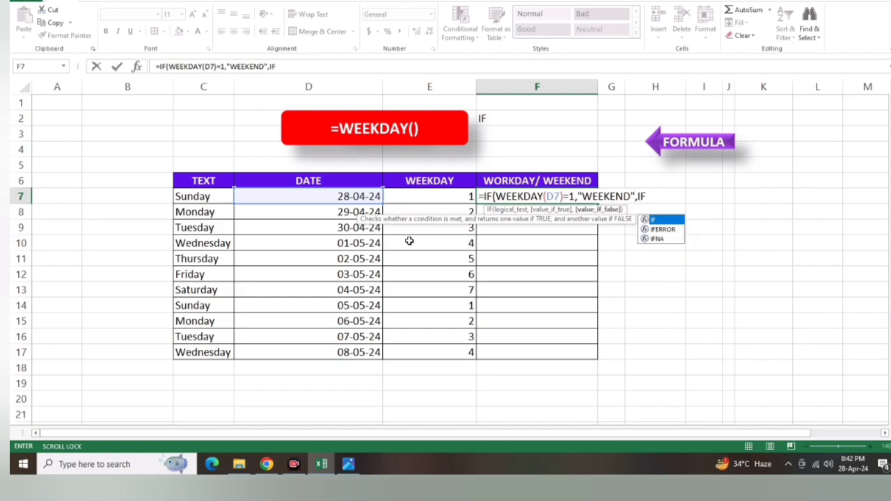
pyautogui.write('(')
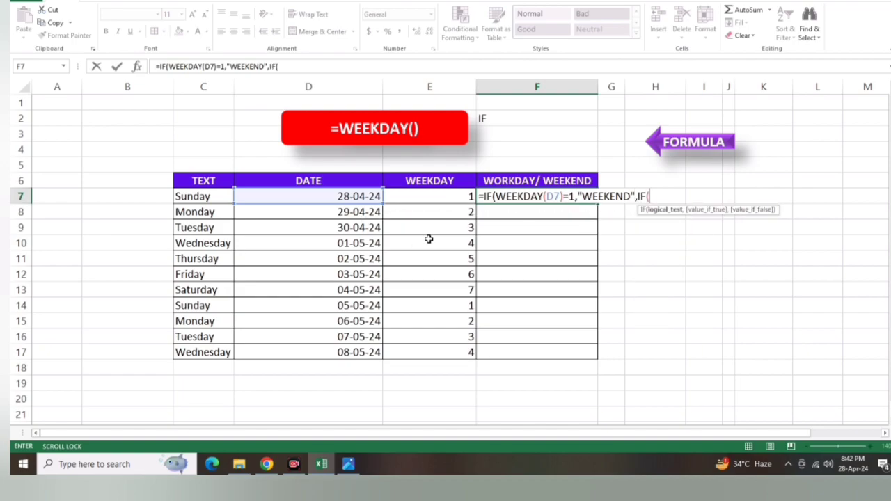
pyautogui.write('WEE')
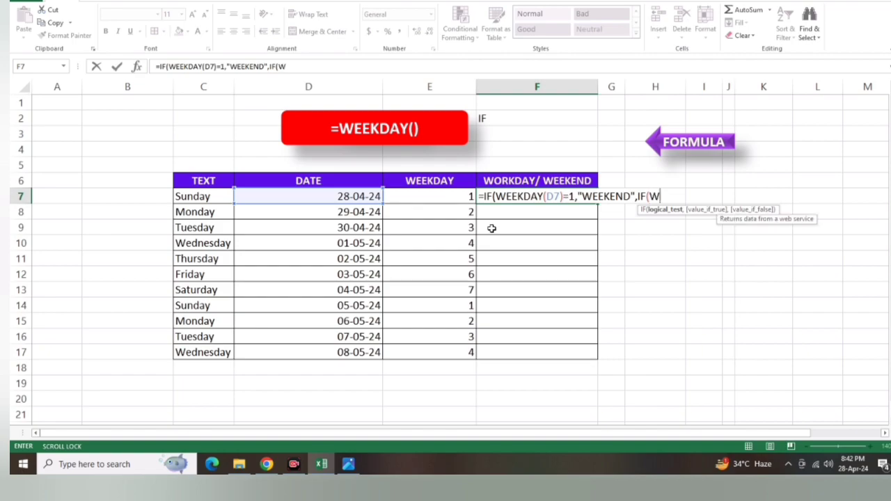
pyautogui.write('KDA')
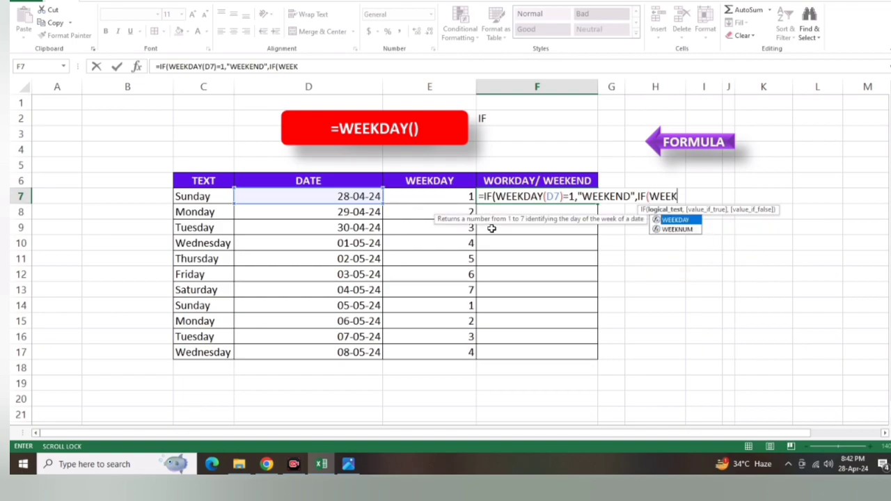
pyautogui.write('Y')
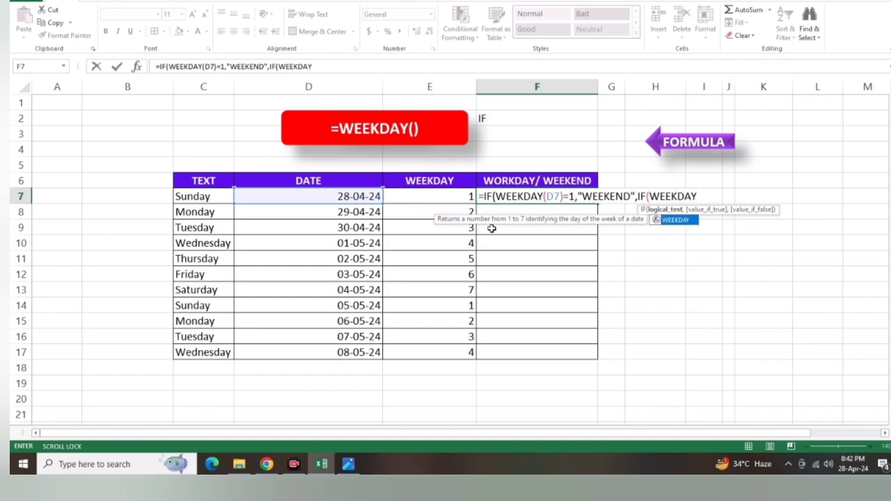
pyautogui.write('(')
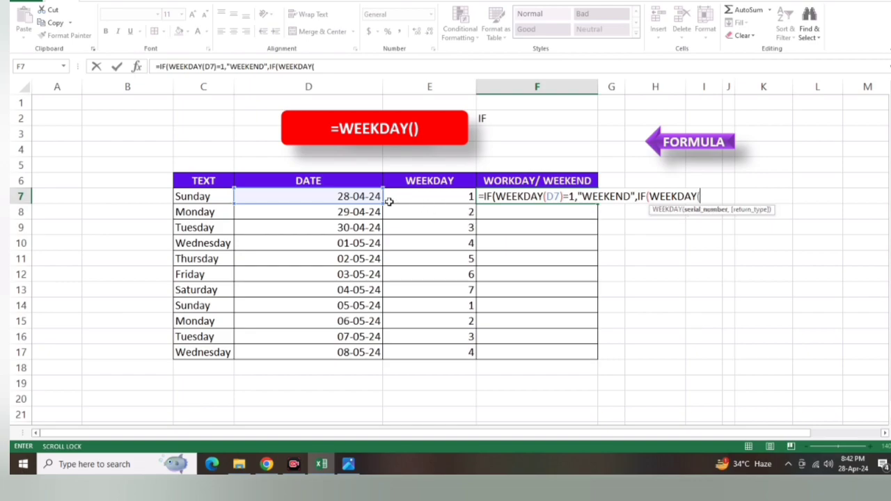
pyautogui.click(366, 197)
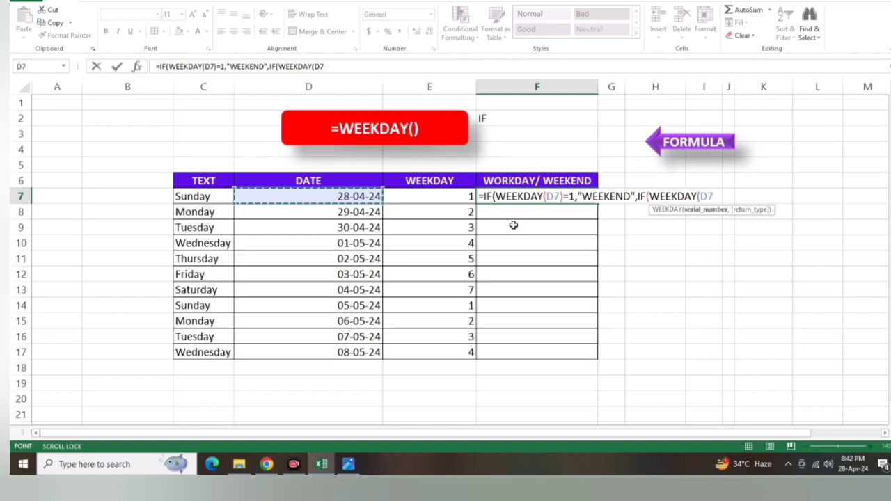
pyautogui.write(')')
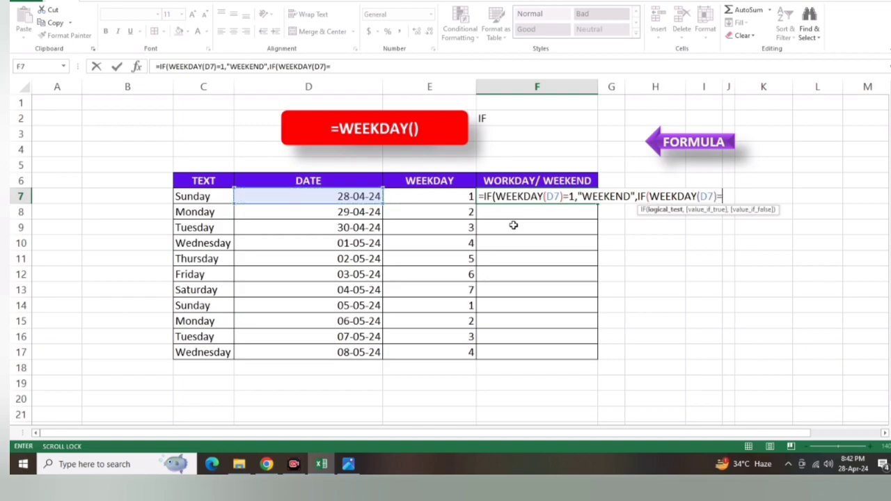
pyautogui.write('=7,')
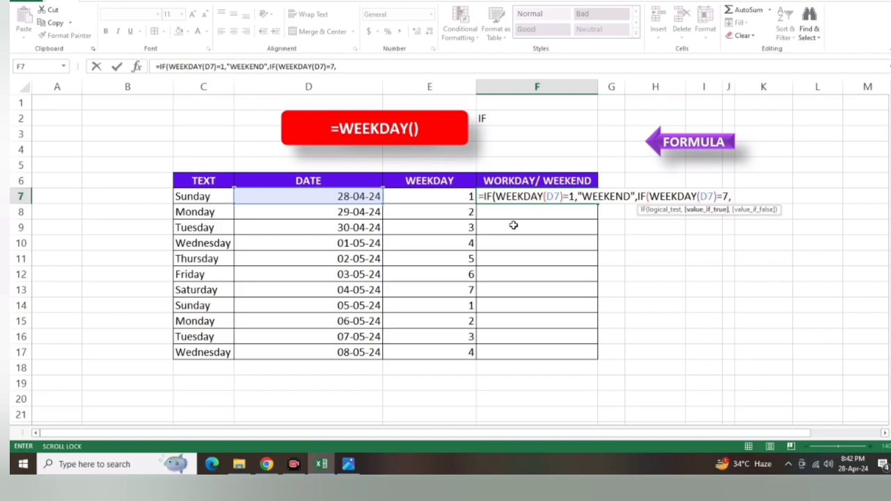
pyautogui.write('"WEE')
pyautogui.write('KEND')
pyautogui.write('",')
# - Complete the F7 formula with "WORKDAY" as the remaining result and both closing brackets, and fill it down to F17
pyautogui.write('"')
pyautogui.write('WO')
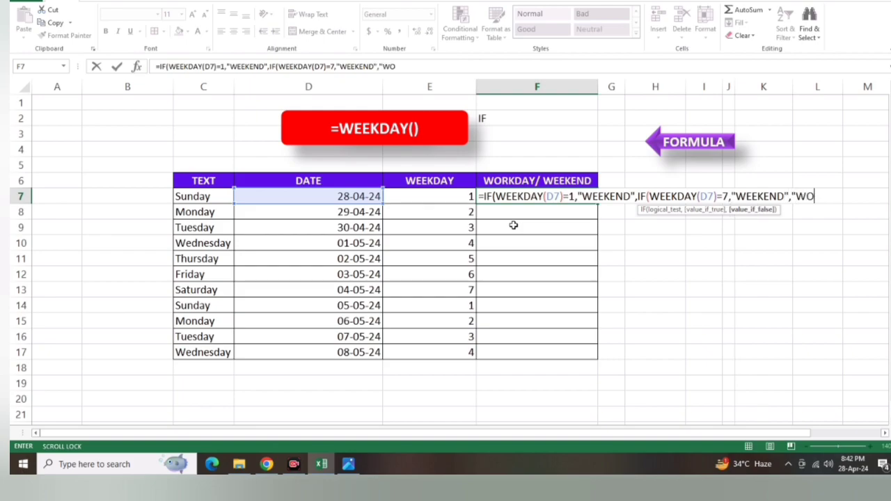
pyautogui.write('RKDAY)')
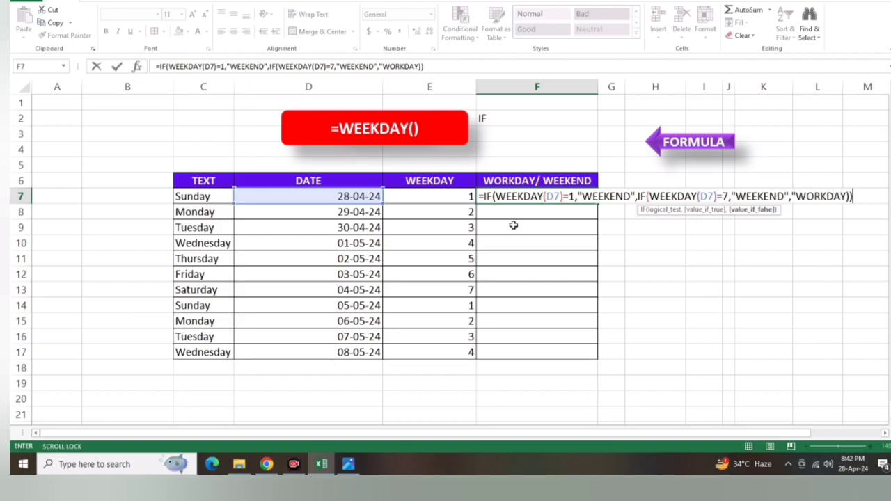
pyautogui.click(847, 196)
pyautogui.write('"')
pyautogui.click(858, 197)
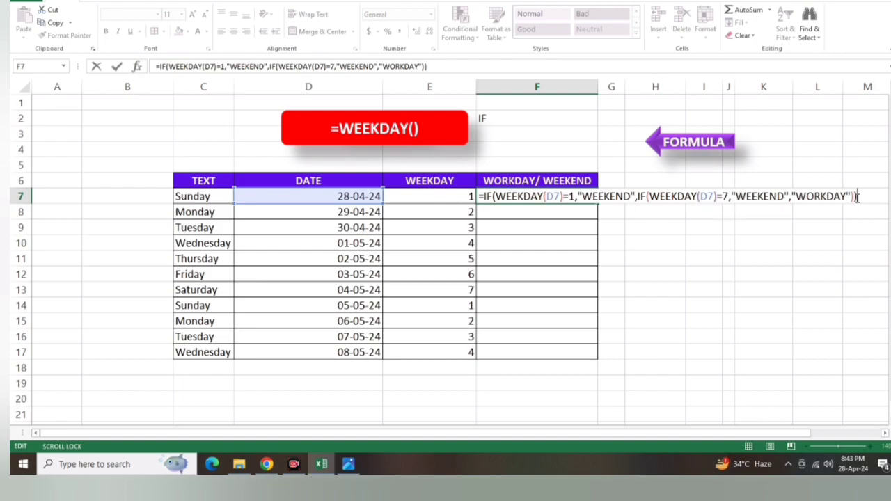
pyautogui.press('Return')
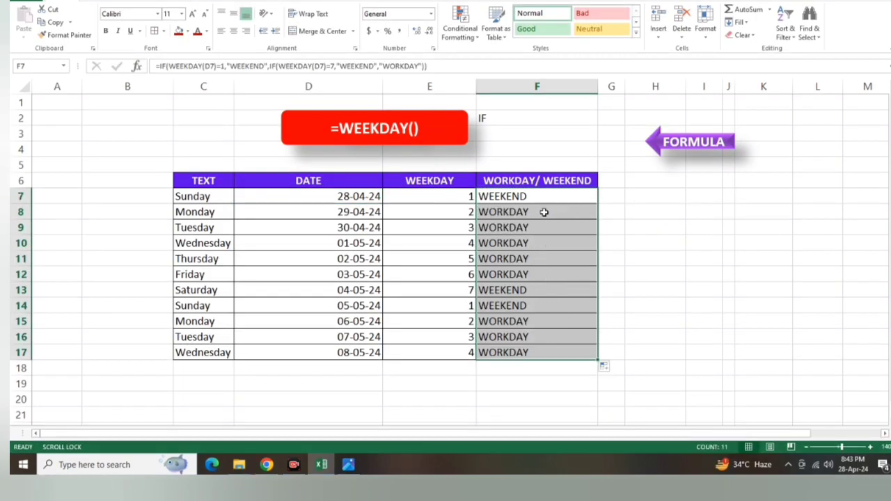
pyautogui.click(542, 337)
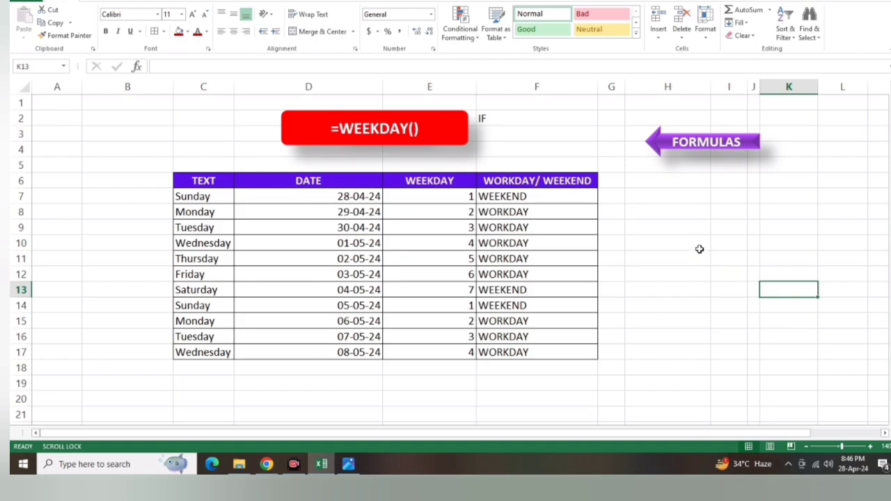
# - Return to the "Excel Some Formula And Function" overview sheet through the FORMULAS arrow link
pyautogui.click(698, 148)
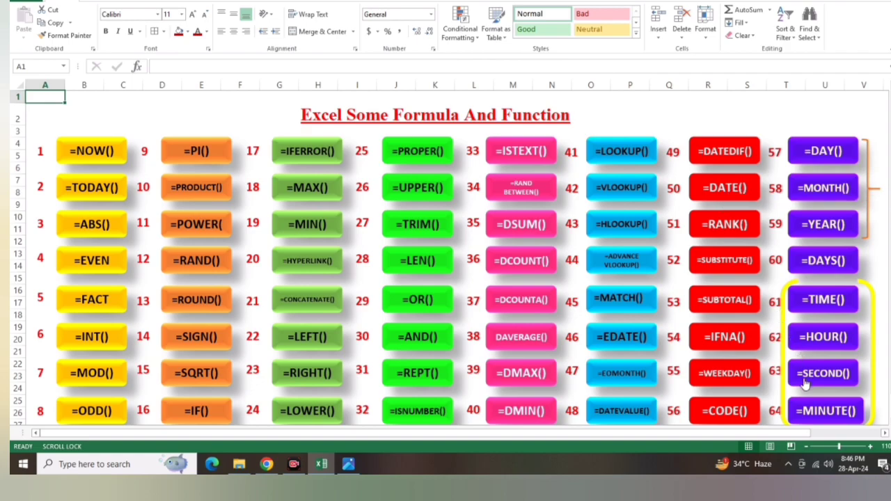